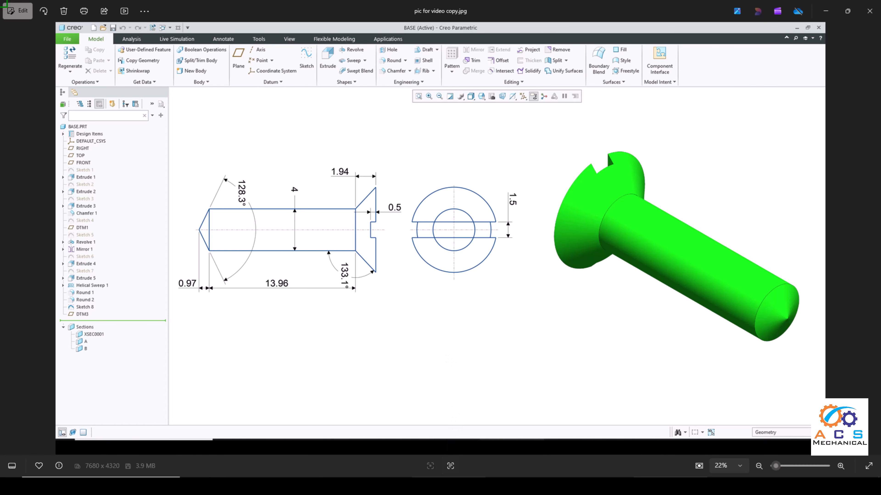
Step: Switch to the bench vice assembly drawing in Creo and review its assembly sheets, the jaw plate sheet and the sheet 3 parts list
{"action": "left_click", "coordinate": [449, 475]}
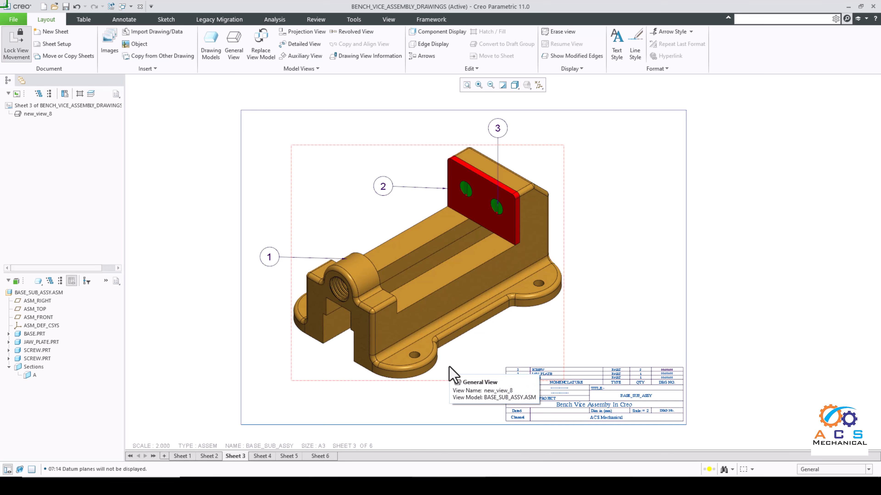
{"action": "left_click", "coordinate": [320, 456]}
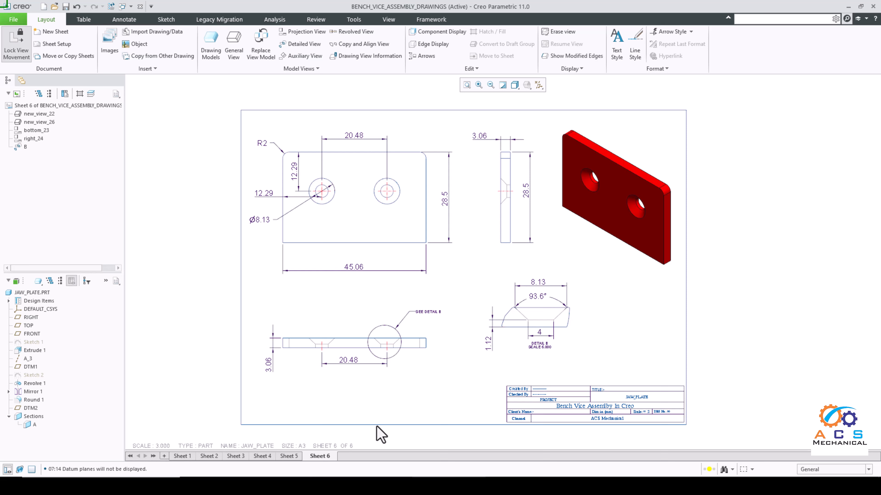
{"action": "left_click", "coordinate": [182, 456]}
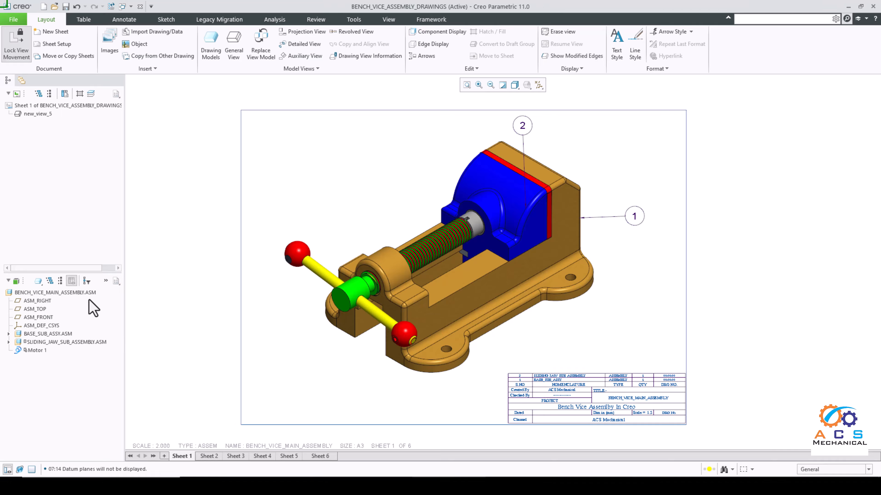
{"action": "mouse_move", "coordinate": [209, 460]}
{"action": "left_click", "coordinate": [212, 456]}
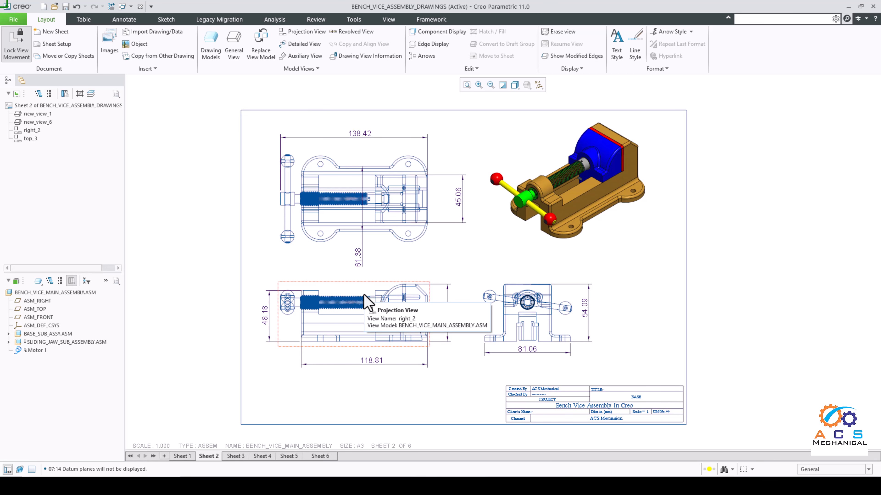
{"action": "left_click", "coordinate": [242, 456]}
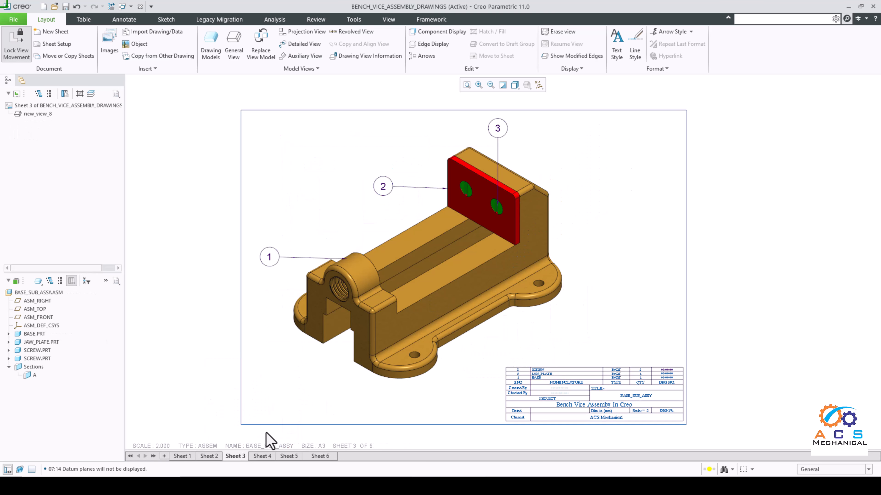
{"action": "left_click", "coordinate": [267, 460]}
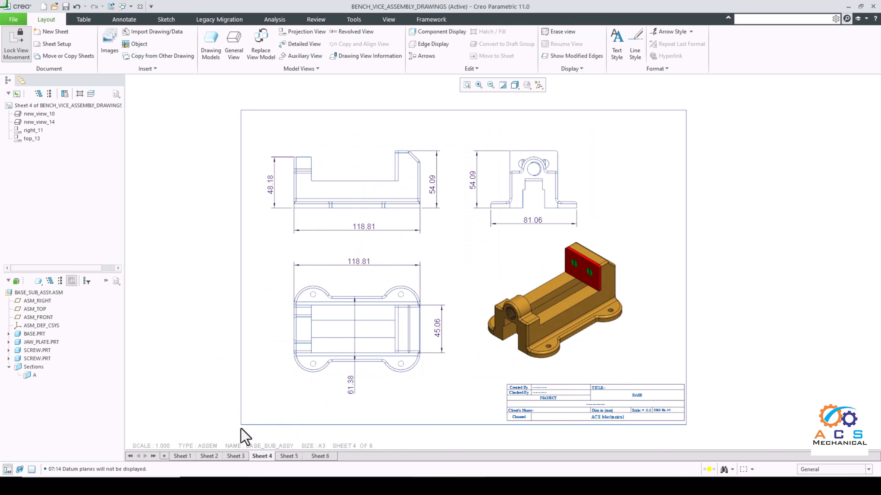
{"action": "left_click", "coordinate": [235, 458]}
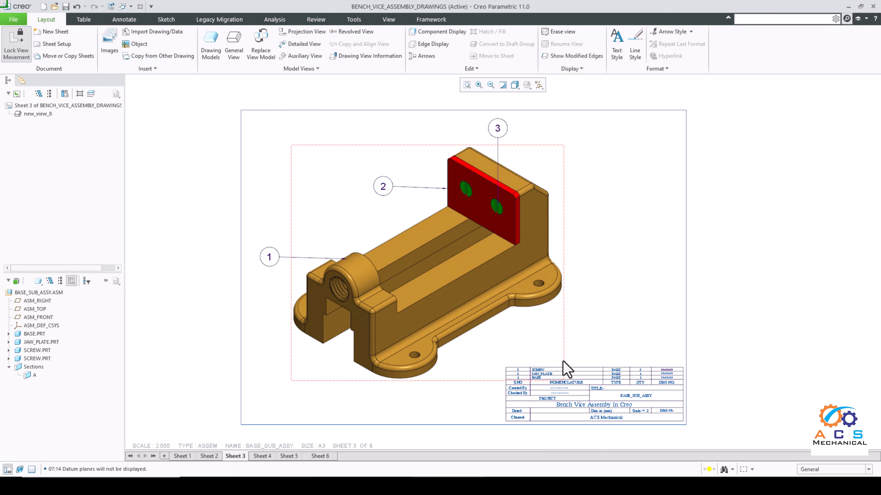
{"action": "scroll", "coordinate": [553, 386], "scroll_direction": "down", "scroll_amount": 1}
{"action": "scroll", "coordinate": [551, 390], "scroll_direction": "up", "scroll_amount": 5}
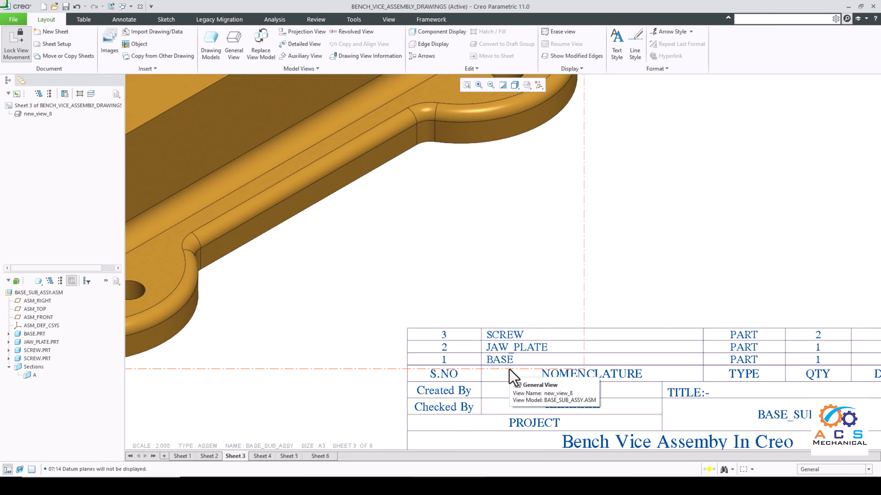
Step: Compare the base sub-assembly, base and jaw plate sheets with the parts list on sheet 3 to find which part lacks a drawing
{"action": "left_click", "coordinate": [263, 456]}
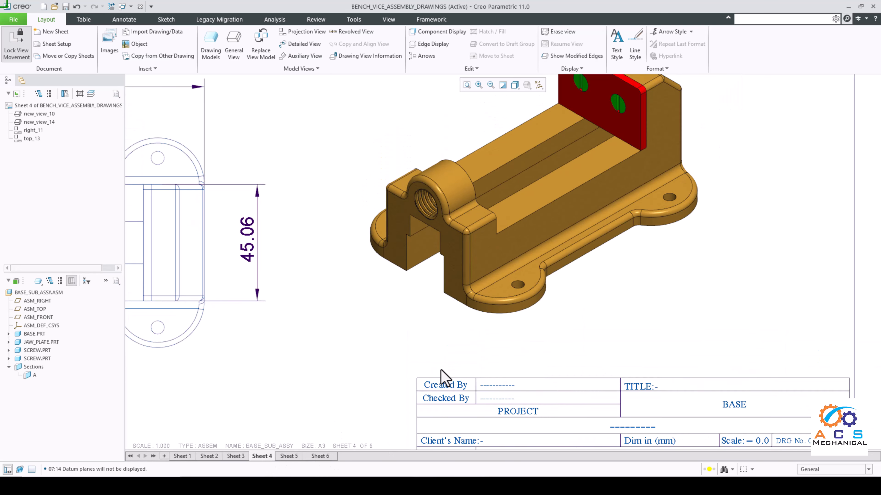
{"action": "left_click", "coordinate": [289, 456]}
{"action": "scroll", "coordinate": [321, 305], "scroll_direction": "up", "scroll_amount": 2}
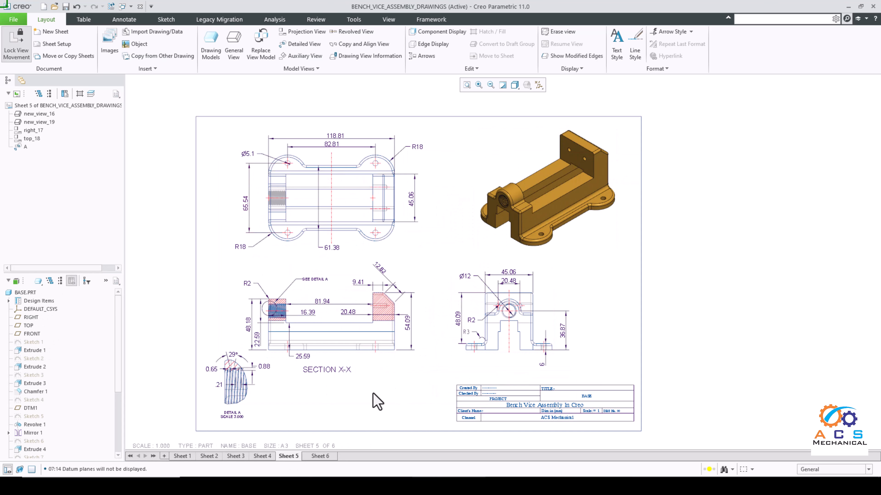
{"action": "left_click", "coordinate": [319, 456]}
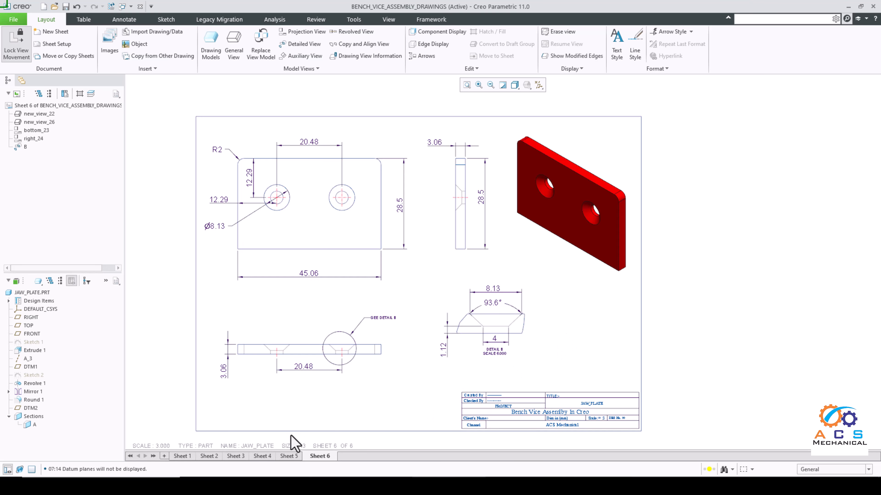
{"action": "left_click", "coordinate": [262, 456]}
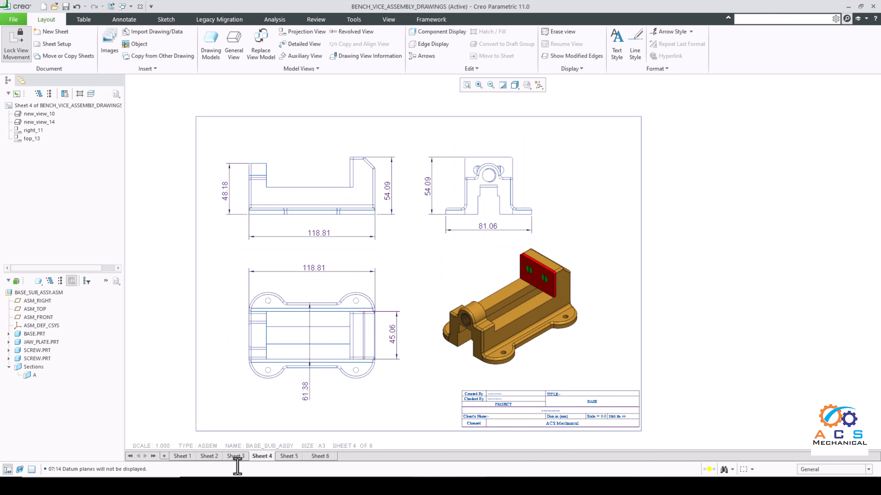
{"action": "left_click", "coordinate": [236, 456]}
{"action": "scroll", "coordinate": [497, 352], "scroll_direction": "up", "scroll_amount": 6}
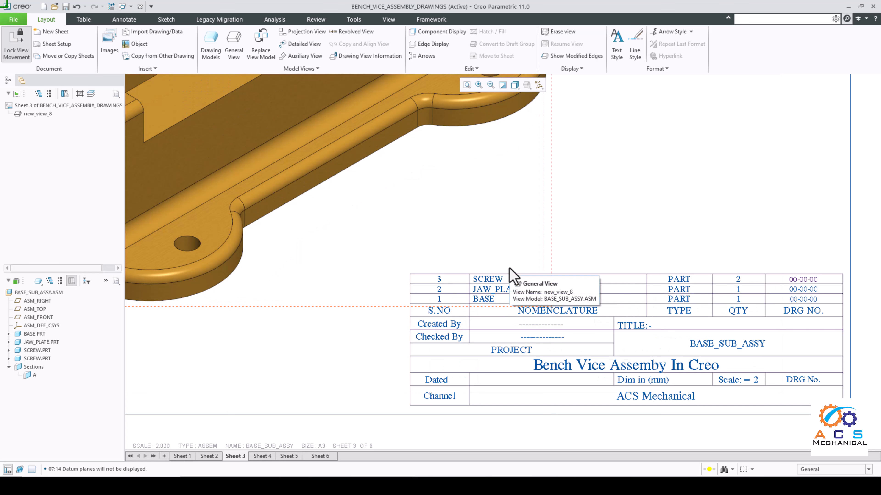
{"action": "scroll", "coordinate": [512, 276], "scroll_direction": "down", "scroll_amount": 6}
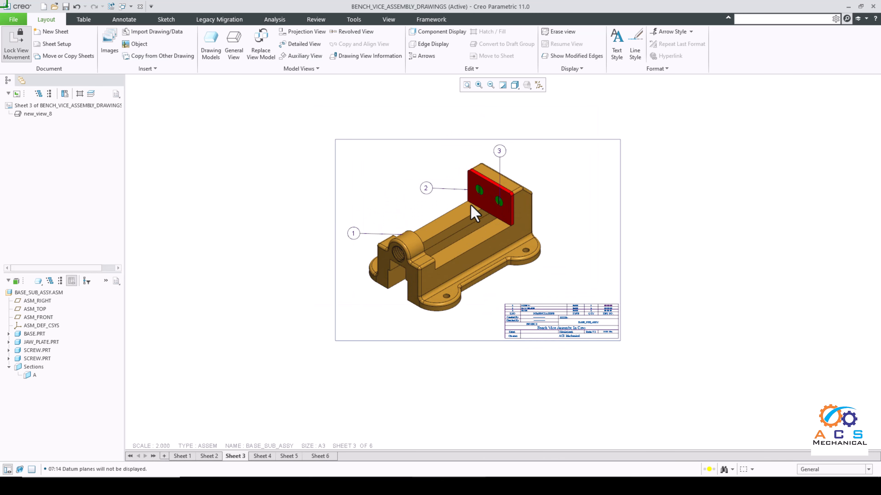
{"action": "left_click", "coordinate": [326, 457]}
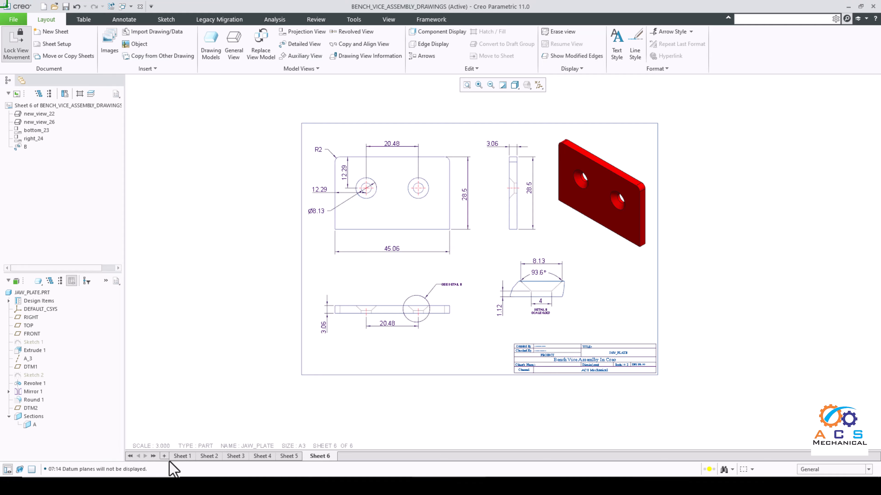
Step: Add a seventh sheet to the drawing and set SCREW.PRT from the sheet 3 sub-assembly as the current drawing model
{"action": "left_click", "coordinate": [164, 457]}
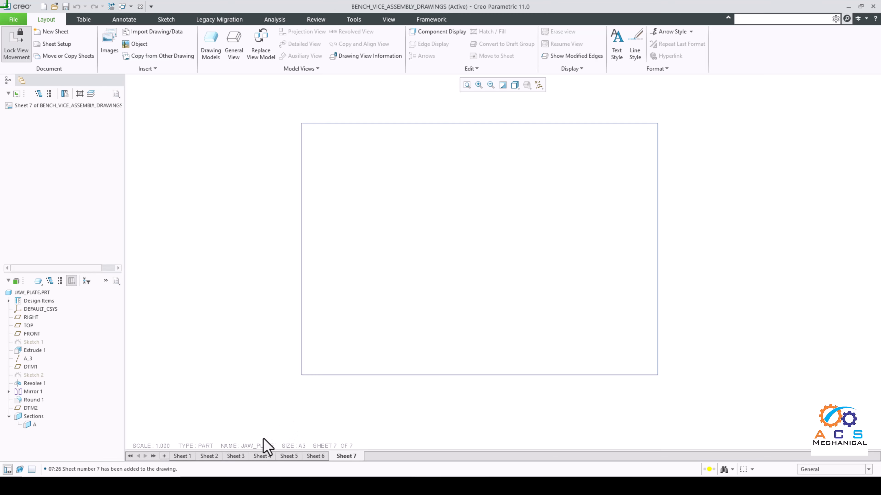
{"action": "left_click", "coordinate": [262, 456]}
{"action": "left_click", "coordinate": [288, 456]}
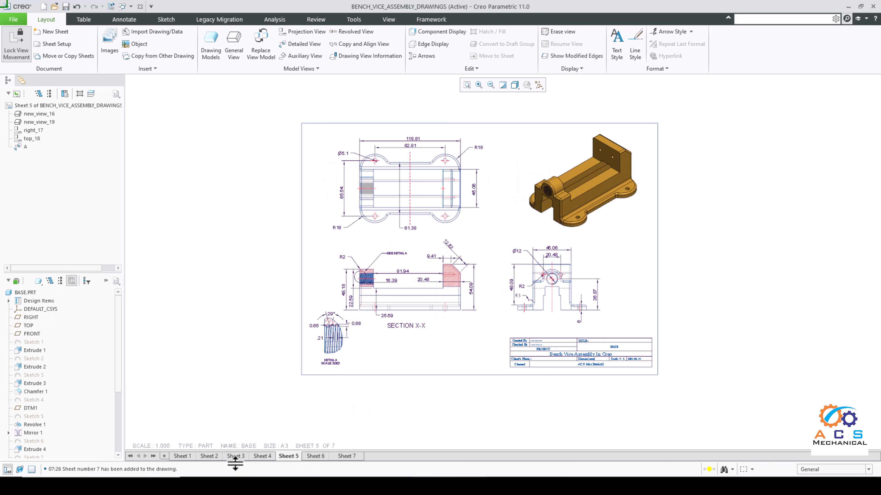
{"action": "left_click", "coordinate": [236, 456]}
{"action": "scroll", "coordinate": [551, 361], "scroll_direction": "down", "scroll_amount": 5}
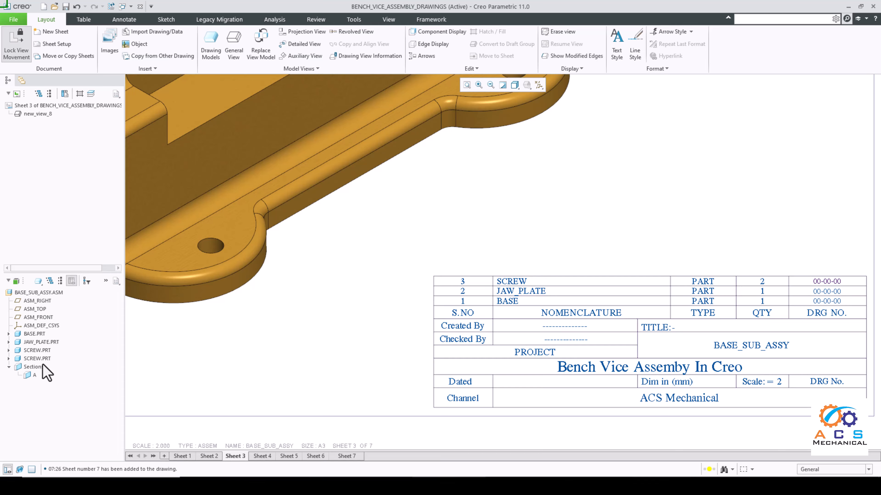
{"action": "right_click", "coordinate": [37, 352]}
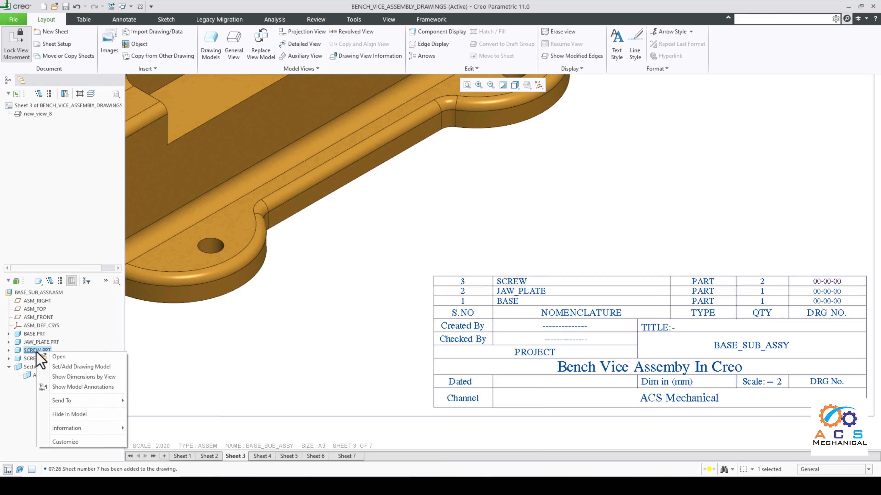
{"action": "left_click", "coordinate": [71, 367]}
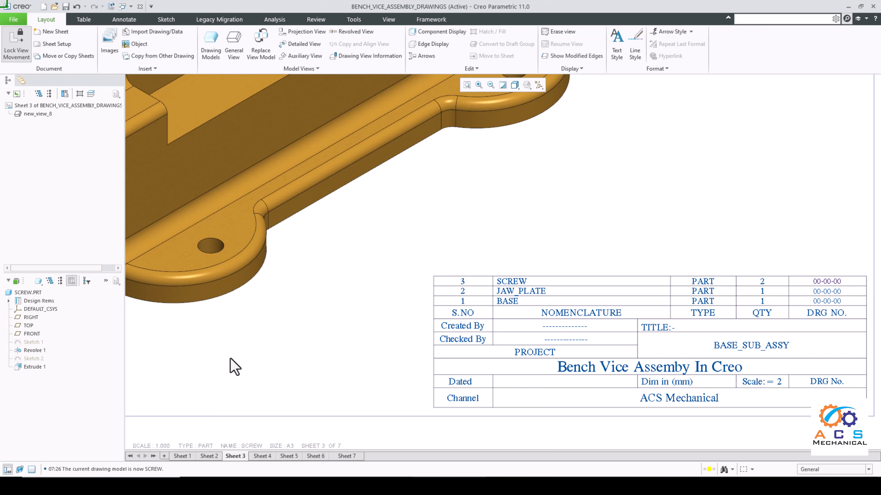
Step: Place a general view of the screw with no combined state in the upper-left area of sheet 7
{"action": "scroll", "coordinate": [342, 350], "scroll_direction": "down", "scroll_amount": 5}
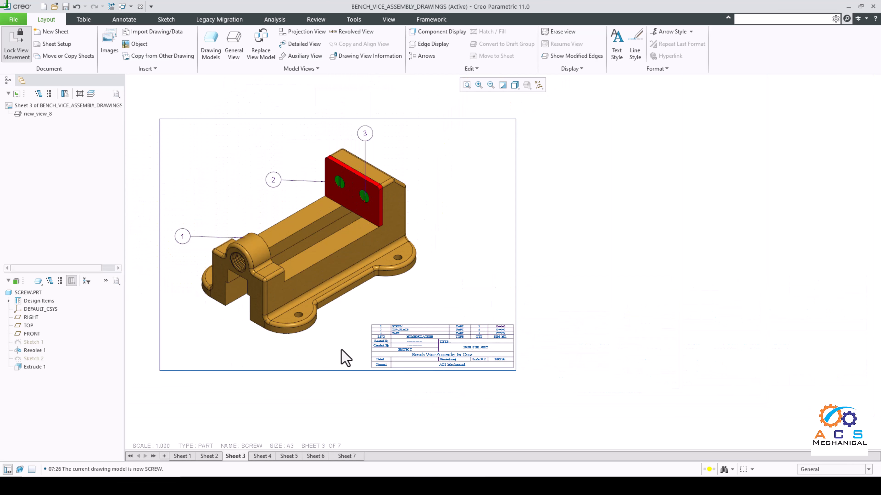
{"action": "scroll", "coordinate": [314, 330], "scroll_direction": "up", "scroll_amount": 4}
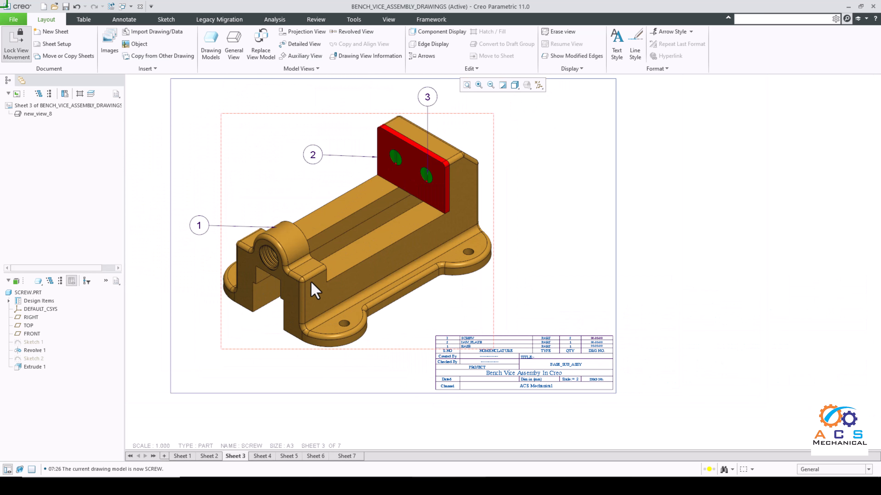
{"action": "left_click", "coordinate": [347, 456]}
{"action": "scroll", "coordinate": [493, 367], "scroll_direction": "down", "scroll_amount": 2}
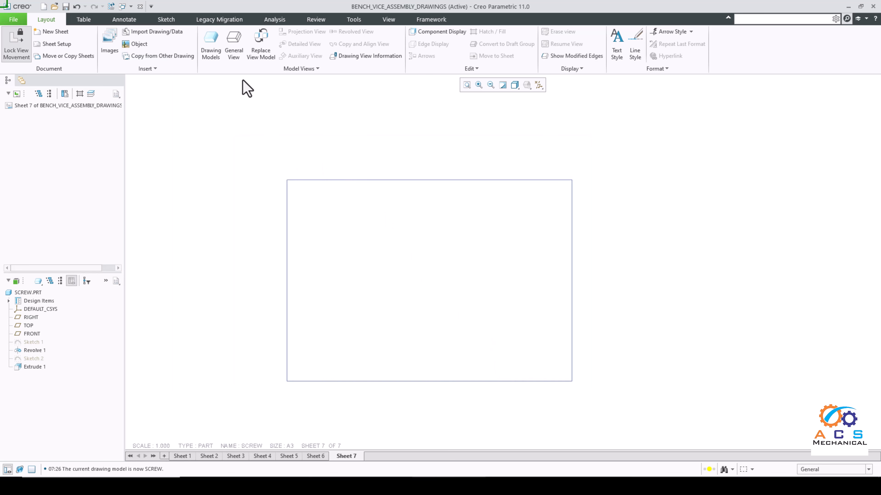
{"action": "left_click", "coordinate": [239, 52]}
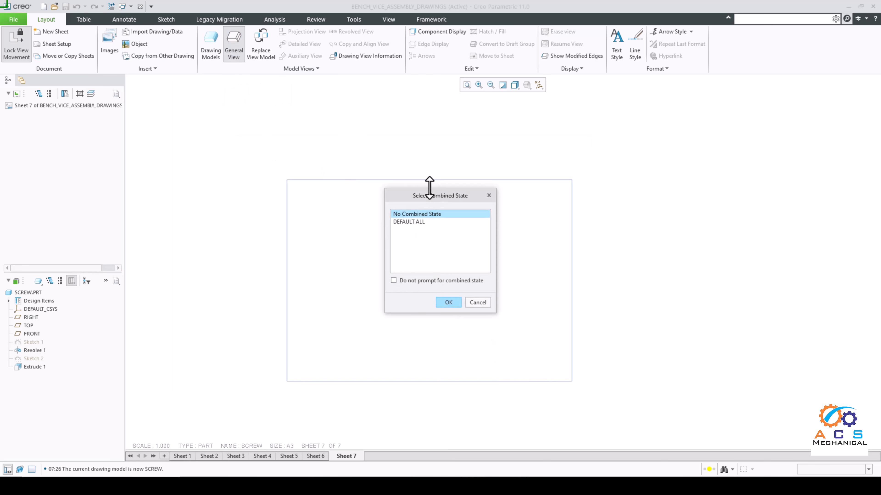
{"action": "left_click_drag", "start_coordinate": [431, 196], "coordinate": [464, 197]}
{"action": "left_click", "coordinate": [481, 304]}
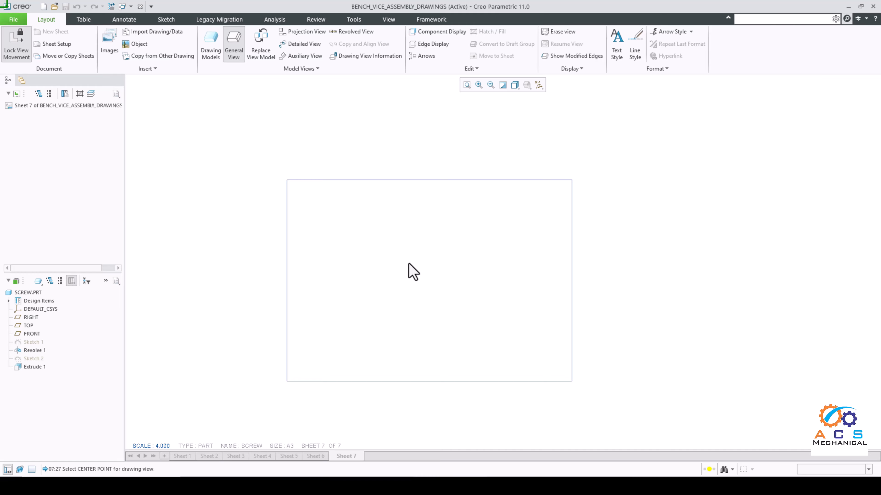
{"action": "left_click", "coordinate": [367, 248]}
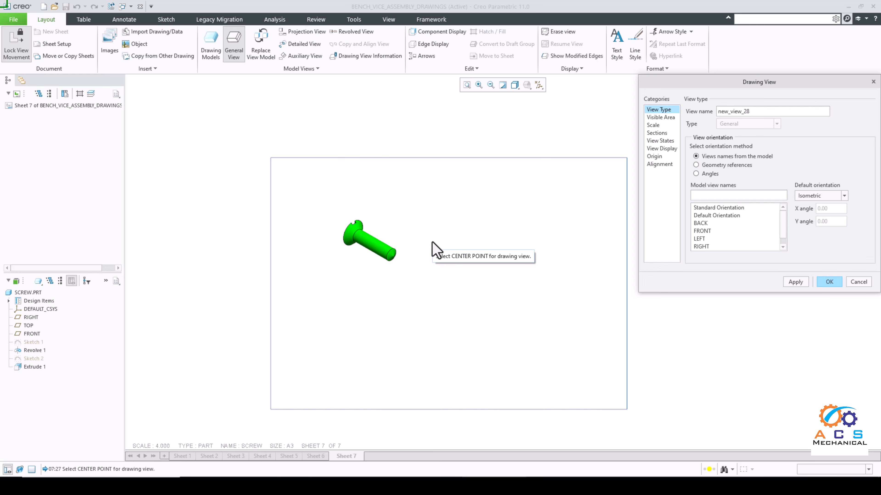
{"action": "left_click", "coordinate": [828, 282]}
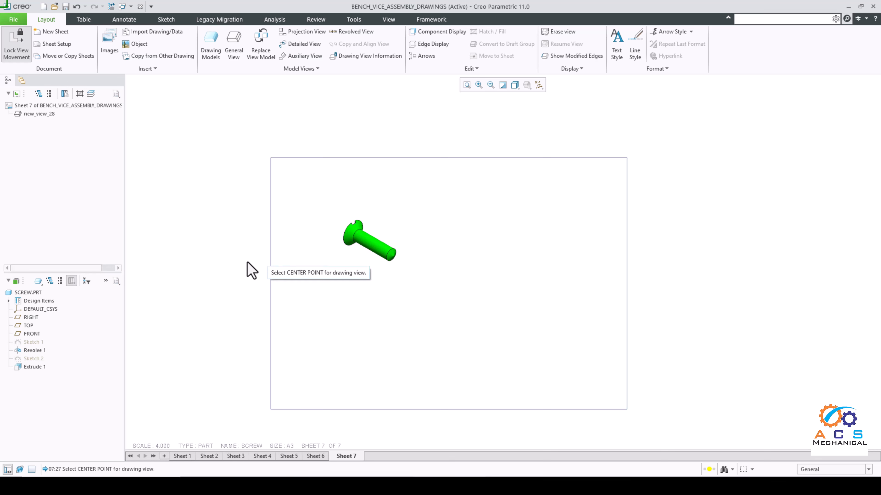
Step: Open the SCREW.PRT model from the drawing and orient it with the slotted head up and the shank pointing down
{"action": "right_click", "coordinate": [33, 295]}
{"action": "left_click", "coordinate": [59, 309]}
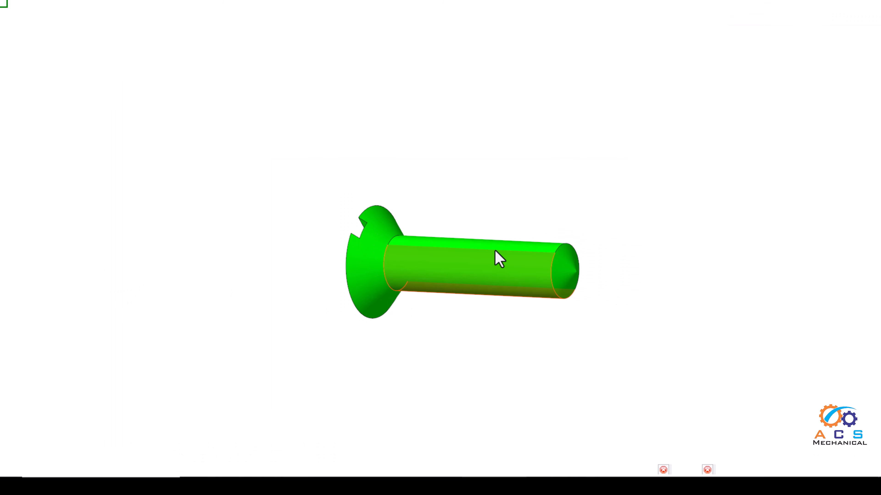
{"action": "middle_click_drag", "start_coordinate": [487, 257], "coordinate": [536, 326]}
{"action": "middle_click_drag", "start_coordinate": [541, 270], "coordinate": [512, 202]}
{"action": "scroll", "coordinate": [563, 170], "scroll_direction": "down", "scroll_amount": 3}
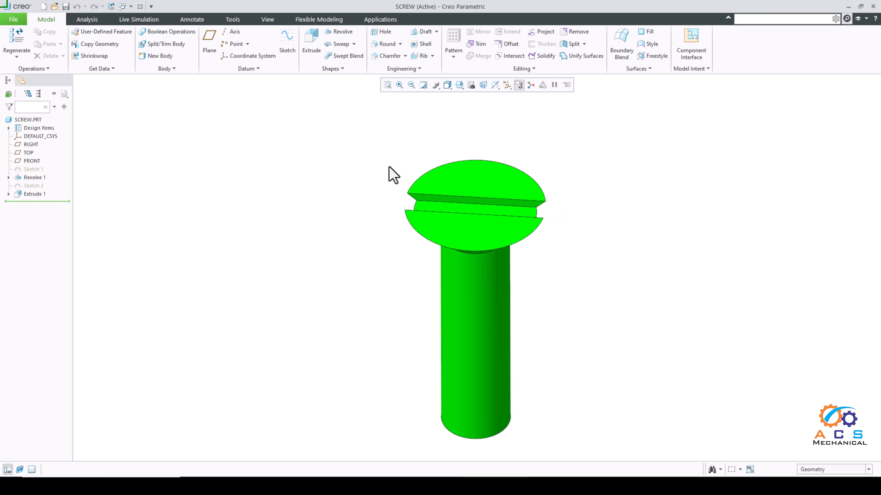
Step: Save the screw model's current orientation as a named view called Custom View
{"action": "left_click", "coordinate": [471, 85]}
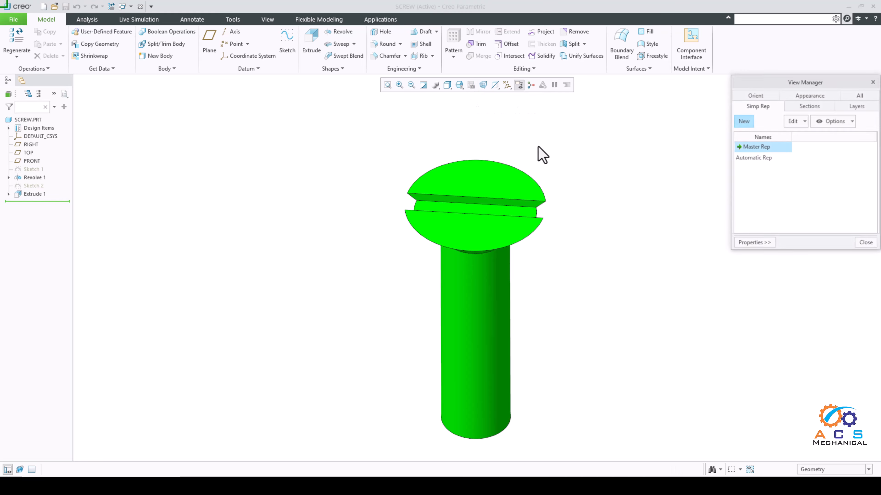
{"action": "left_click_drag", "start_coordinate": [794, 91], "coordinate": [764, 98]}
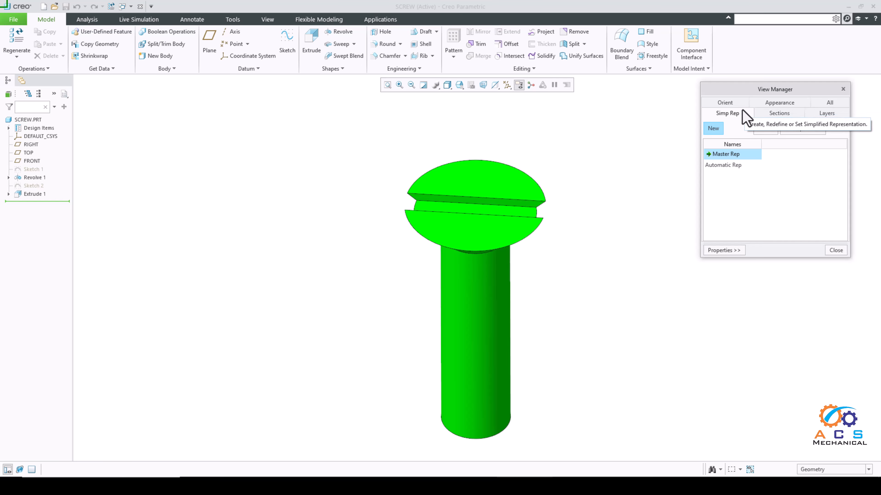
{"action": "left_click", "coordinate": [724, 103]}
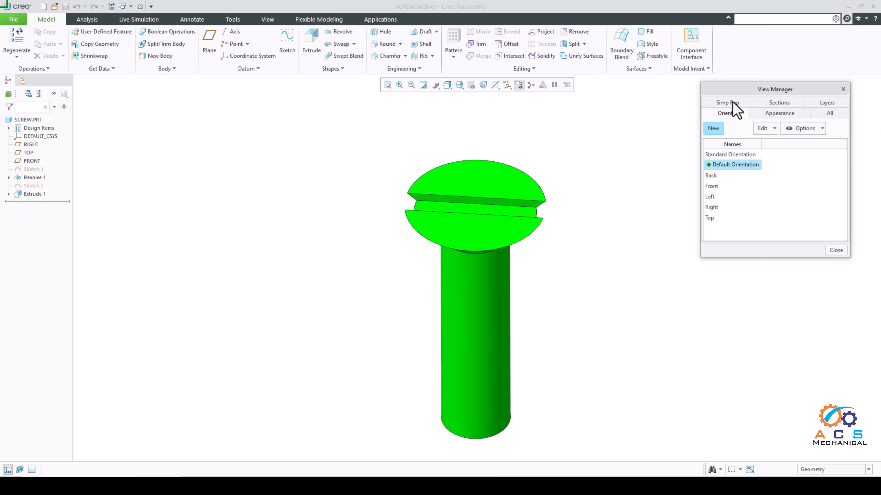
{"action": "left_click", "coordinate": [714, 129]}
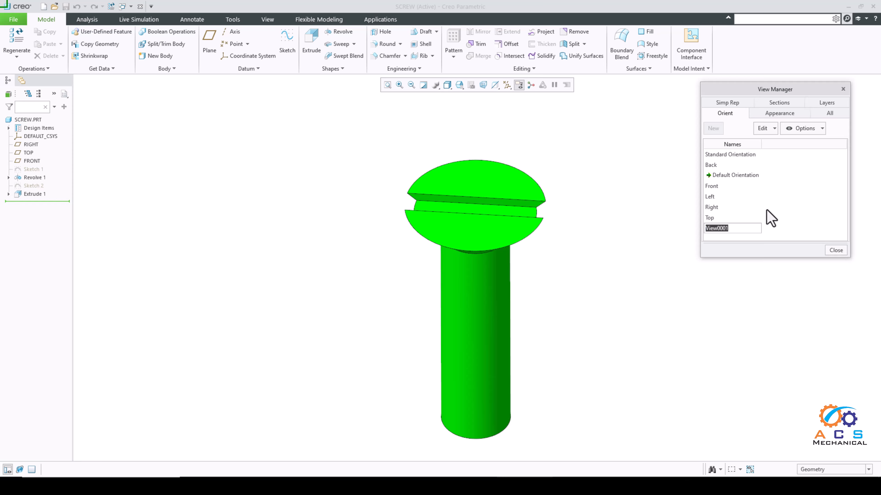
{"action": "type", "text": "Custom view"}
{"action": "key", "text": "Return"}
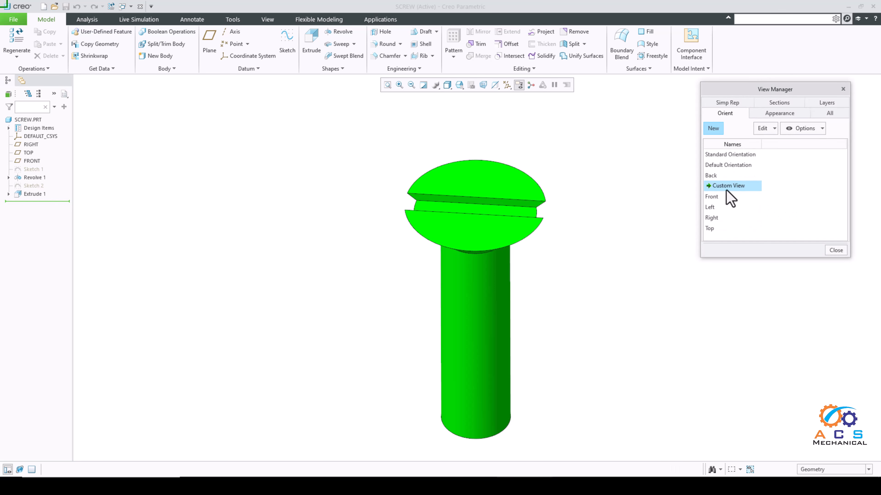
{"action": "left_click", "coordinate": [835, 251]}
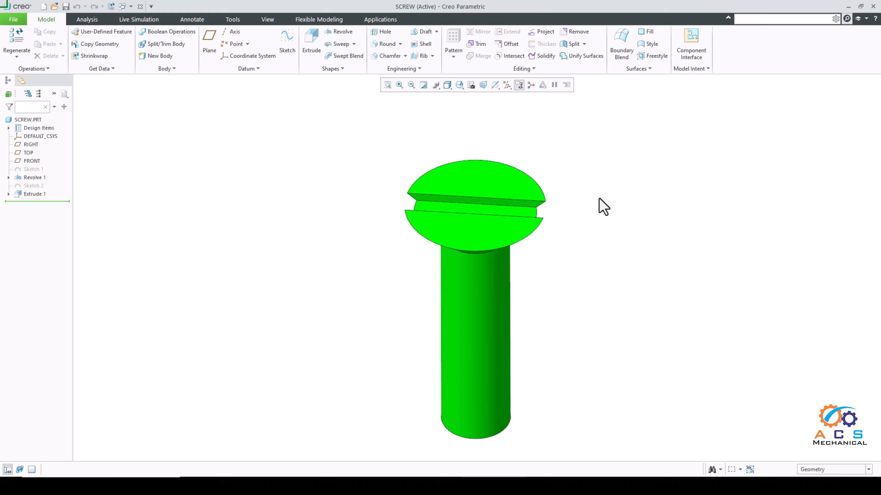
Step: Regenerate and save the screw model, and close its window to return to the drawing
{"action": "left_click", "coordinate": [111, 6]}
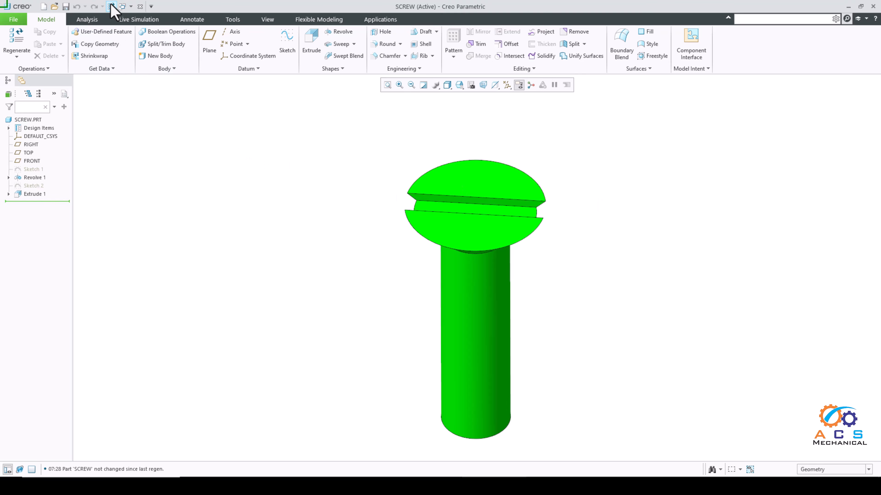
{"action": "left_click", "coordinate": [65, 6]}
{"action": "left_click", "coordinate": [271, 23]}
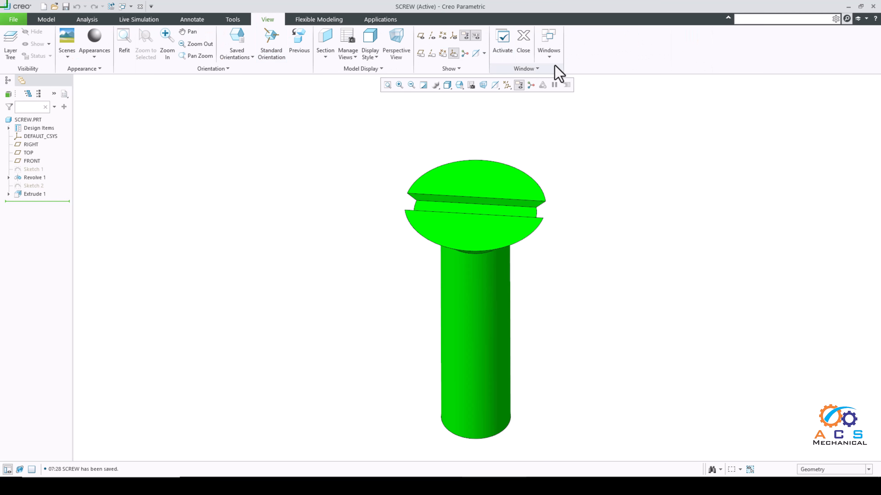
{"action": "left_click", "coordinate": [520, 47]}
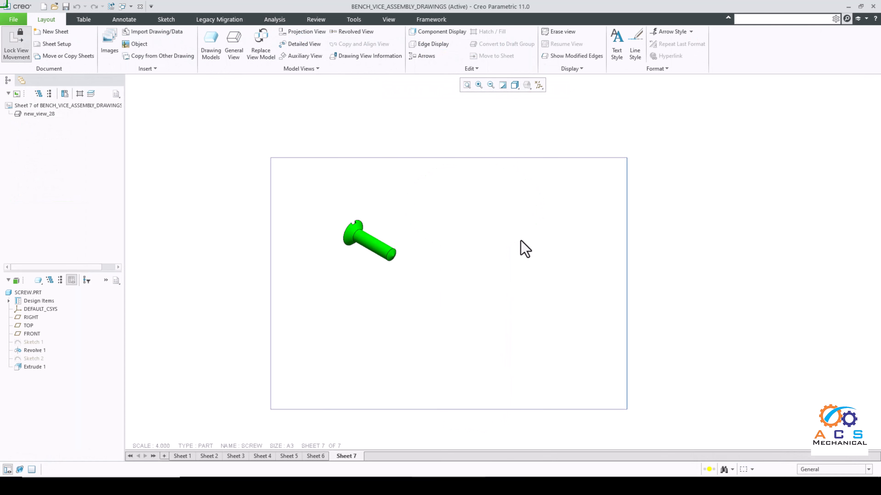
Step: Set the orientation of the existing screw view on sheet 7 to the model view CUSTOM VIEW
{"action": "double_click", "coordinate": [383, 242]}
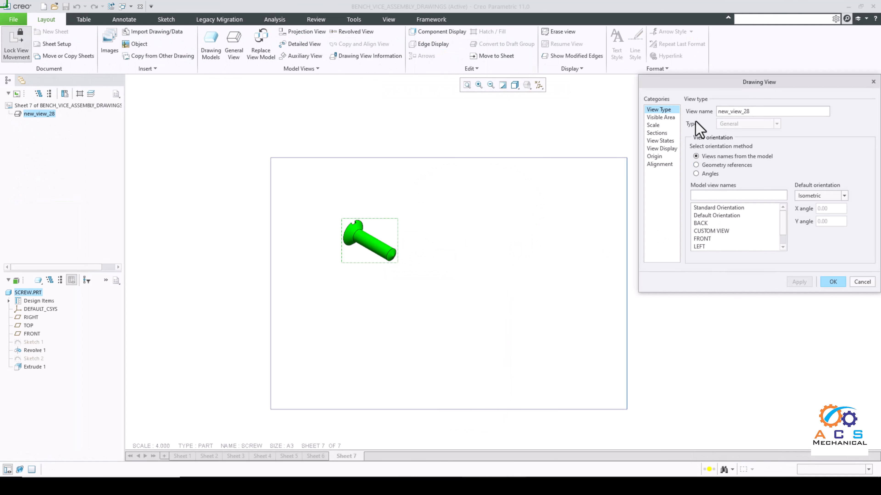
{"action": "left_click_drag", "start_coordinate": [716, 86], "coordinate": [472, 136]}
{"action": "scroll", "coordinate": [479, 281], "scroll_direction": "down", "scroll_amount": 1}
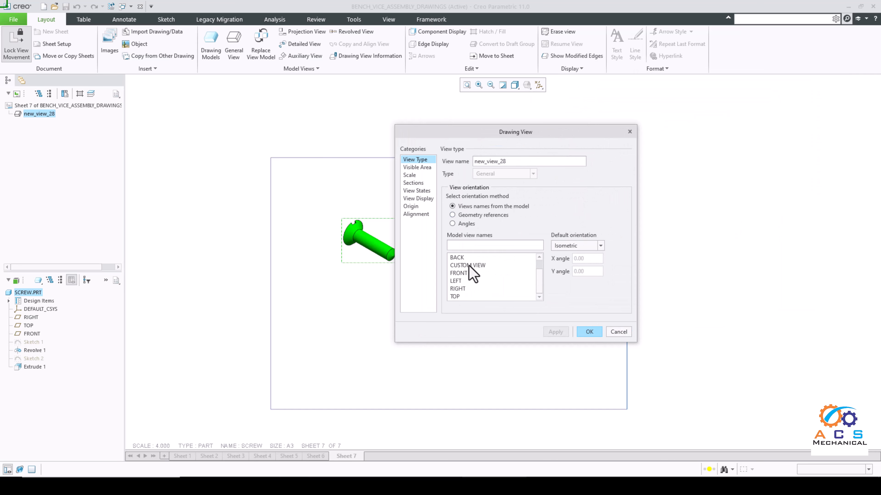
{"action": "double_click", "coordinate": [477, 267]}
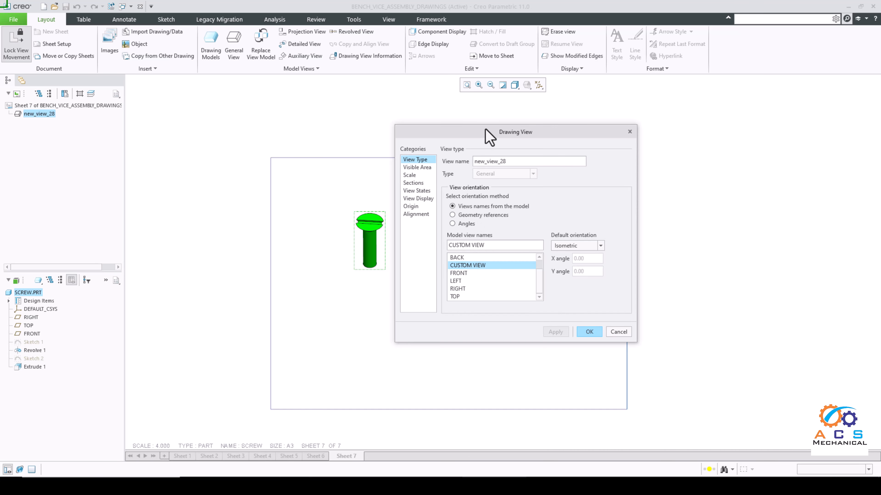
{"action": "left_click_drag", "start_coordinate": [485, 132], "coordinate": [590, 146]}
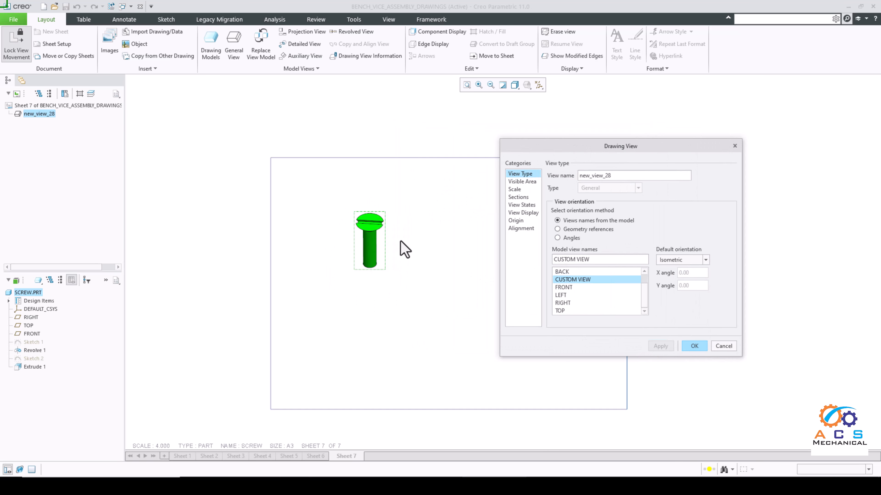
{"action": "left_click", "coordinate": [694, 346]}
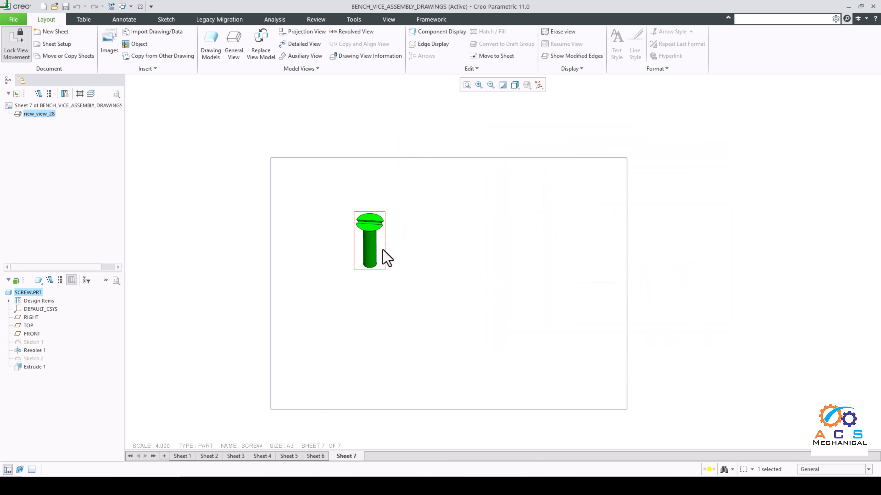
Step: Unlock view movement and move the custom-oriented screw view to the upper-right corner of the sheet
{"action": "left_click", "coordinate": [384, 258]}
{"action": "left_click", "coordinate": [17, 52]}
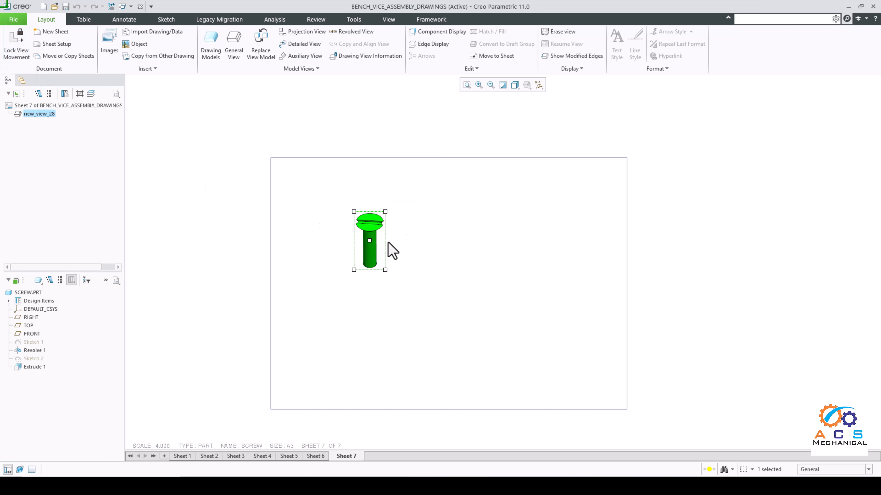
{"action": "left_click_drag", "start_coordinate": [390, 248], "coordinate": [592, 218]}
{"action": "left_click", "coordinate": [423, 274]}
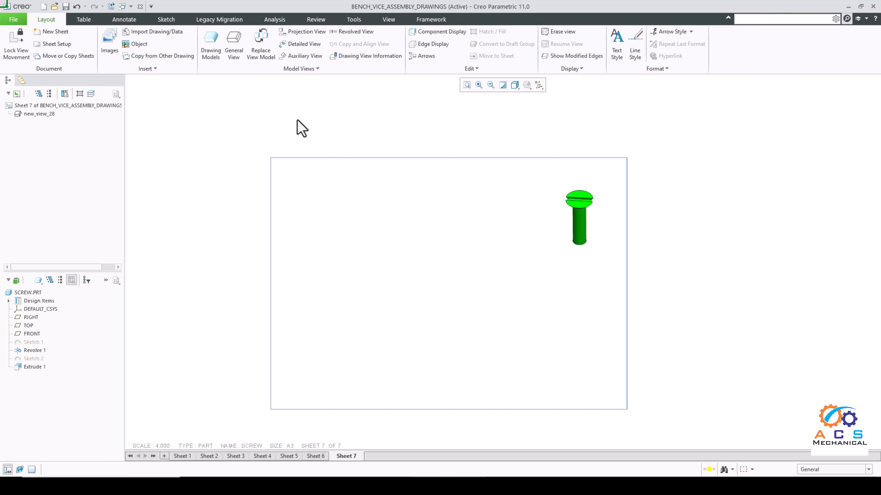
Step: Place a second general view of the screw in the sheet's upper-left area with the LEFT orientation, showing the slotted head face-on
{"action": "left_click", "coordinate": [234, 45]}
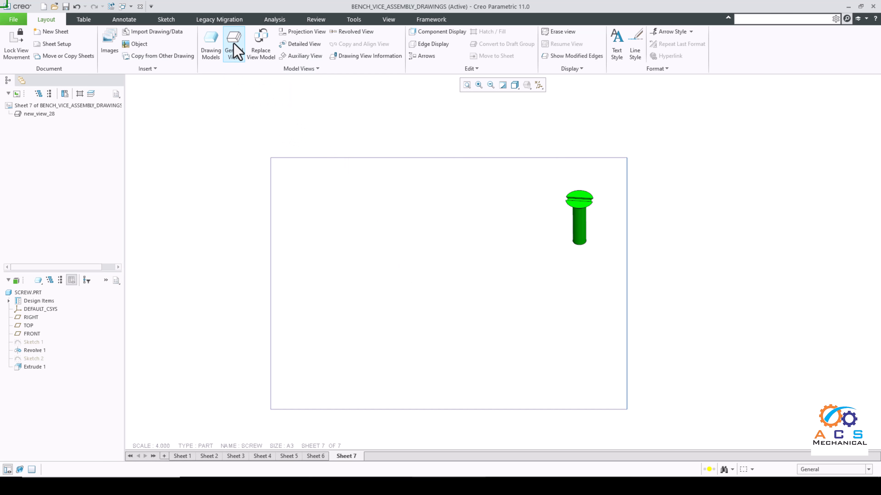
{"action": "left_click", "coordinate": [478, 304]}
{"action": "left_click", "coordinate": [361, 247]}
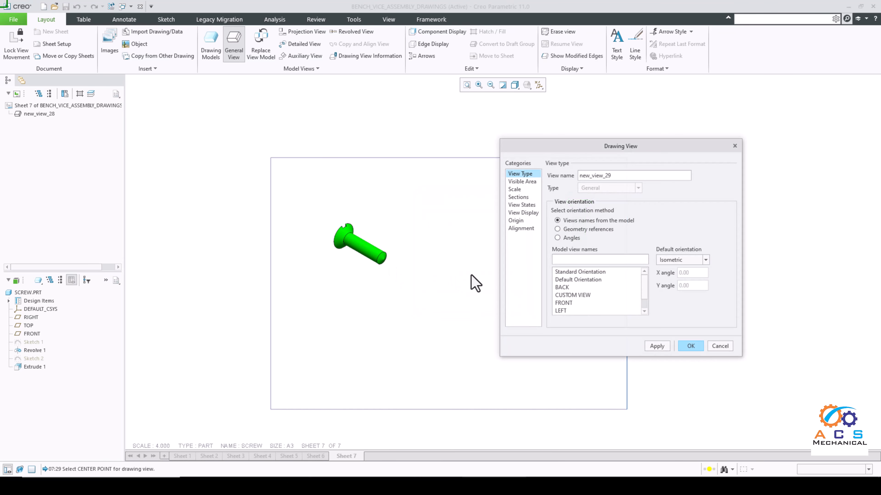
{"action": "left_click_drag", "start_coordinate": [598, 149], "coordinate": [611, 163]}
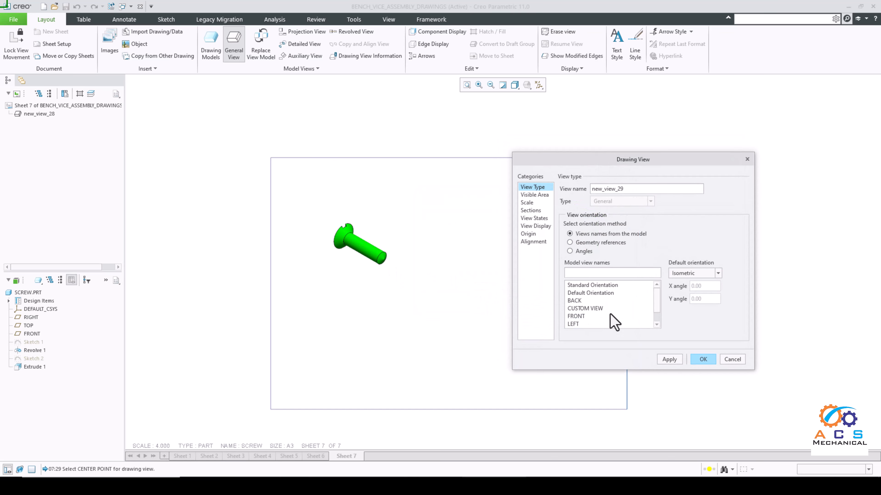
{"action": "left_click", "coordinate": [576, 317]}
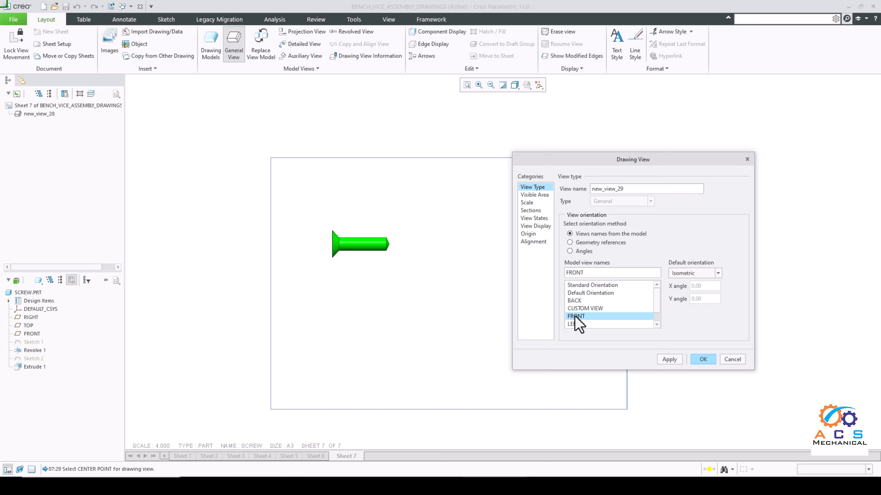
{"action": "left_click", "coordinate": [575, 302]}
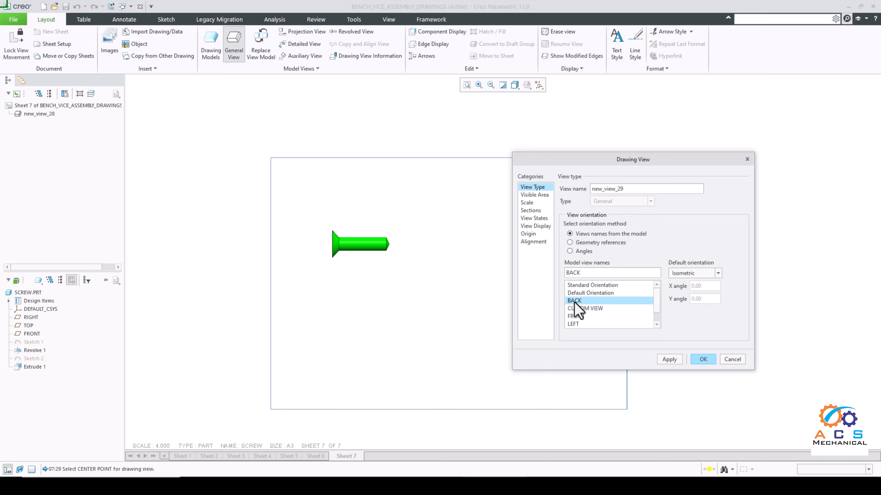
{"action": "scroll", "coordinate": [580, 326], "scroll_direction": "down", "scroll_amount": 1}
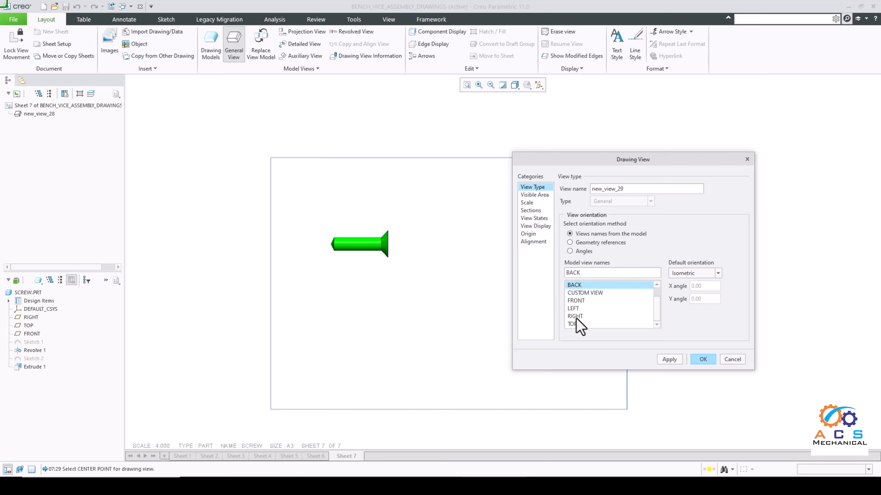
{"action": "left_click", "coordinate": [574, 324]}
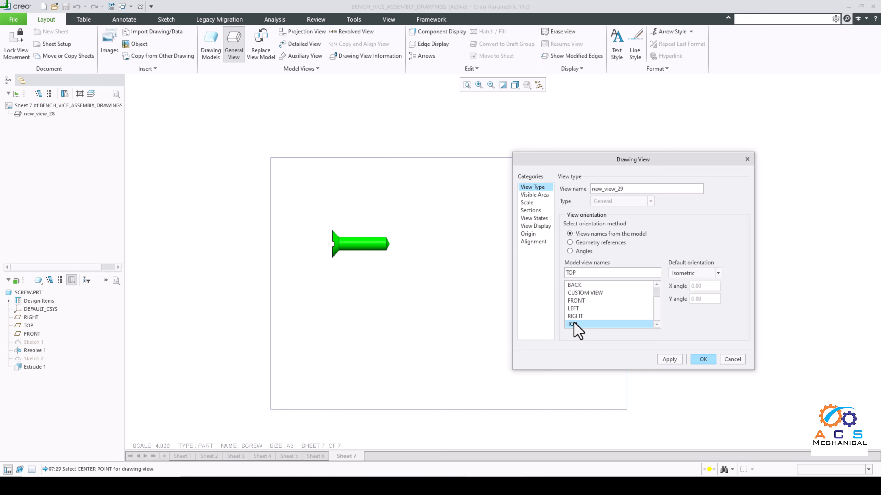
{"action": "left_click", "coordinate": [577, 309]}
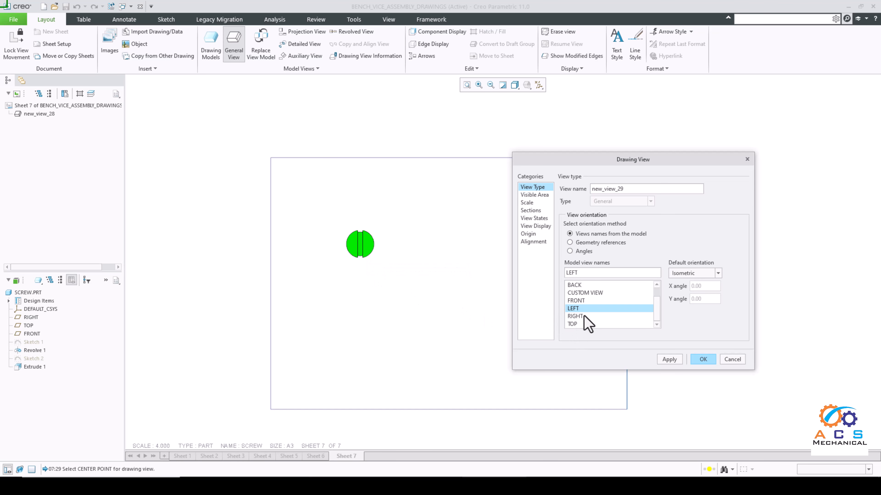
{"action": "left_click", "coordinate": [669, 360]}
{"action": "left_click", "coordinate": [698, 361]}
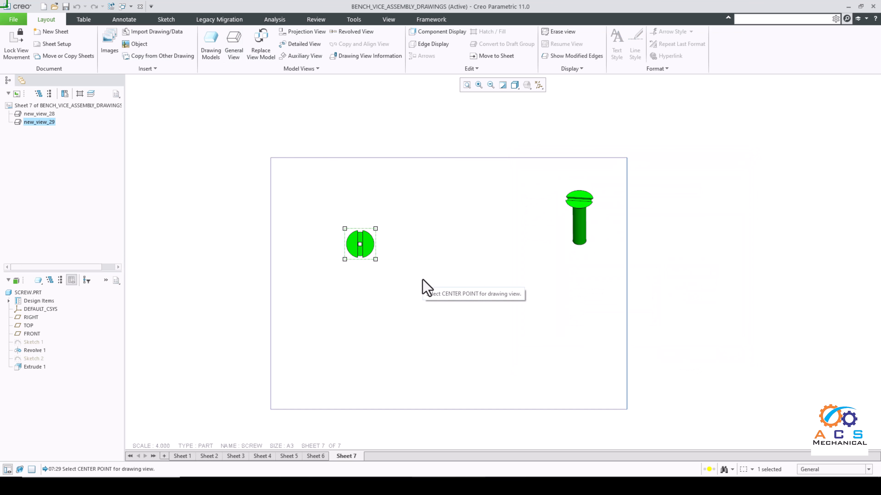
Step: Move the head-on screw view slightly higher on the sheet, leaving room beneath it
{"action": "left_click", "coordinate": [361, 243]}
{"action": "left_click_drag", "start_coordinate": [360, 244], "coordinate": [354, 210]}
{"action": "left_click", "coordinate": [384, 277]}
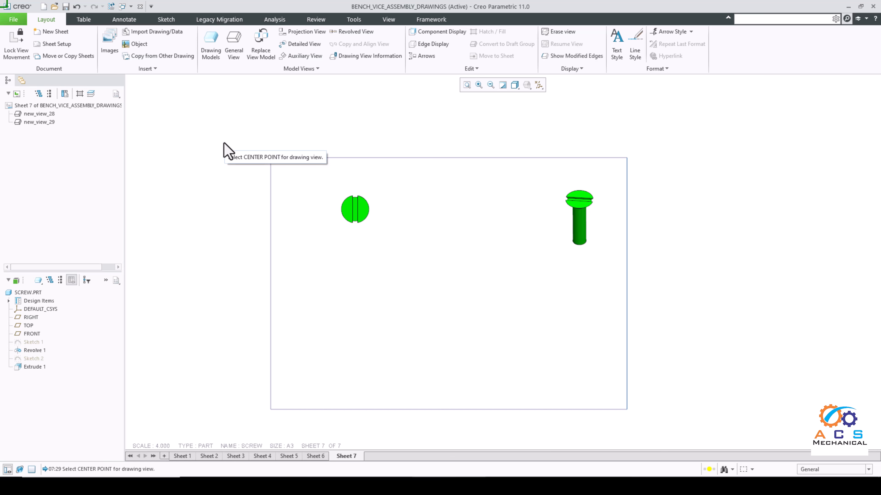
Step: Create a projection view from the head-on view and place it directly below its parent
{"action": "left_click", "coordinate": [311, 33]}
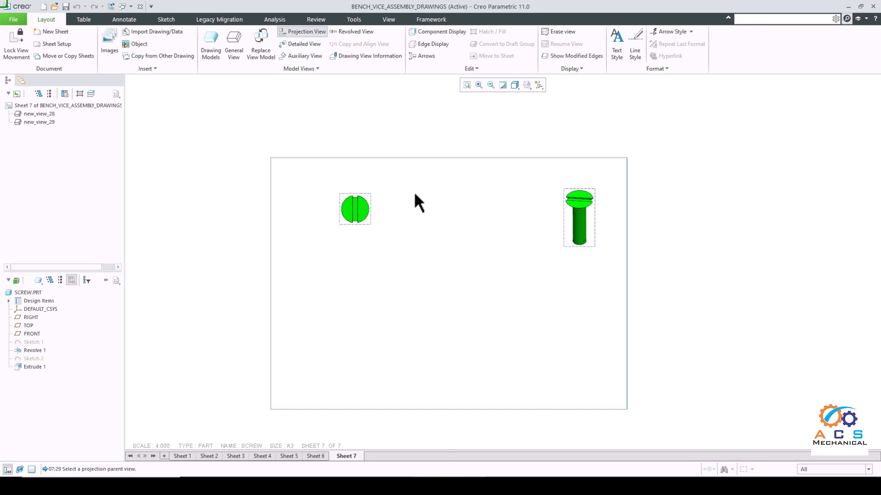
{"action": "left_click", "coordinate": [360, 225]}
{"action": "left_click", "coordinate": [360, 300]}
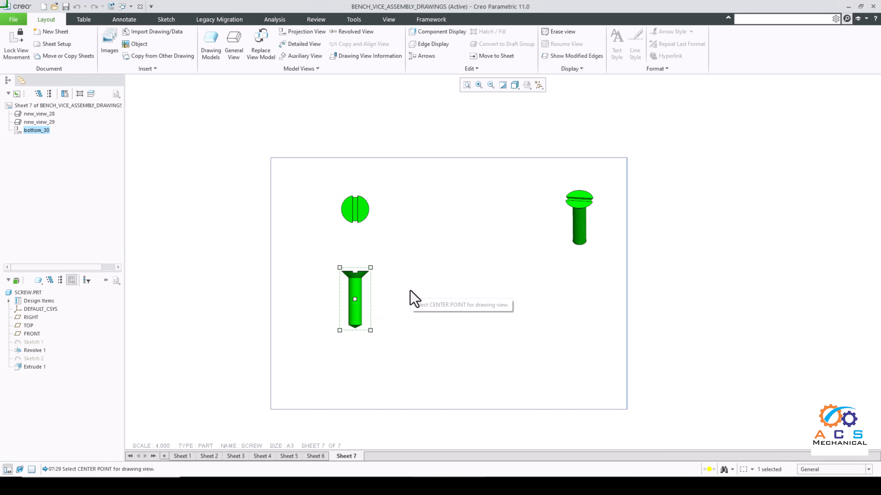
{"action": "middle_click", "coordinate": [412, 300]}
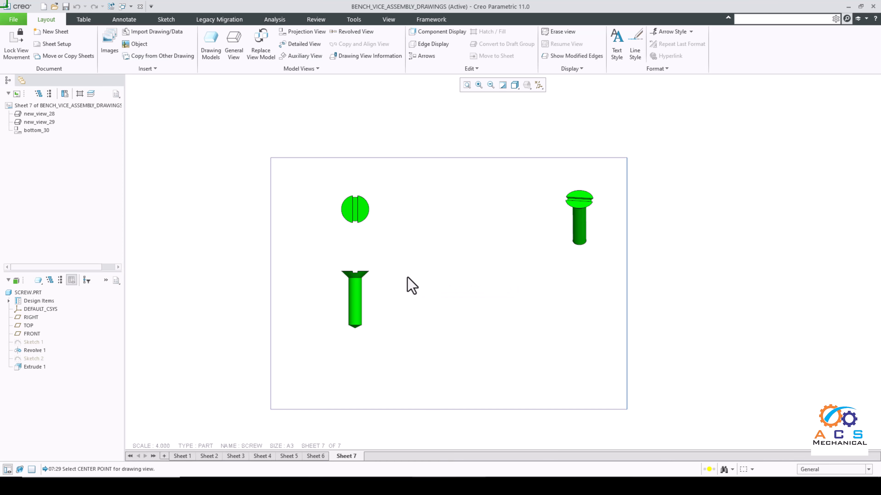
Step: Open SCREW.PRT from the drawing's model tree and turn on datum plane display to examine the planes through the screw
{"action": "scroll", "coordinate": [368, 298], "scroll_direction": "up", "scroll_amount": 1}
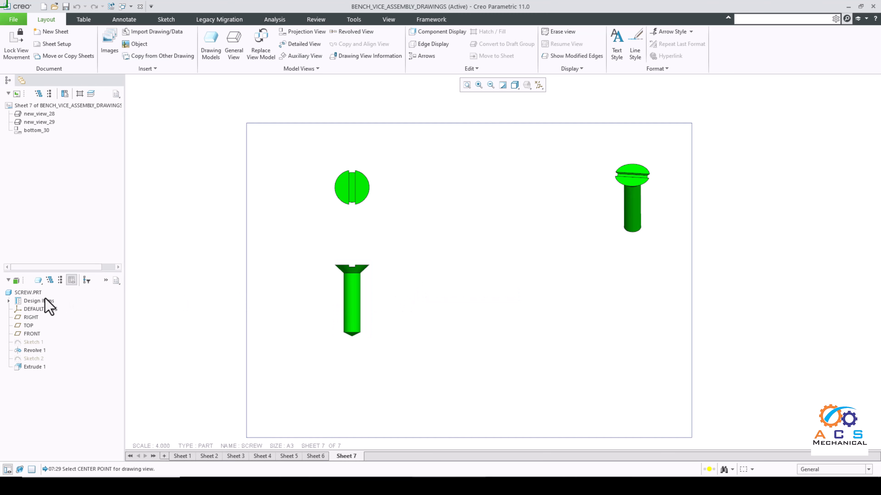
{"action": "left_click", "coordinate": [27, 293]}
{"action": "right_click", "coordinate": [30, 293]}
{"action": "left_click", "coordinate": [51, 295]}
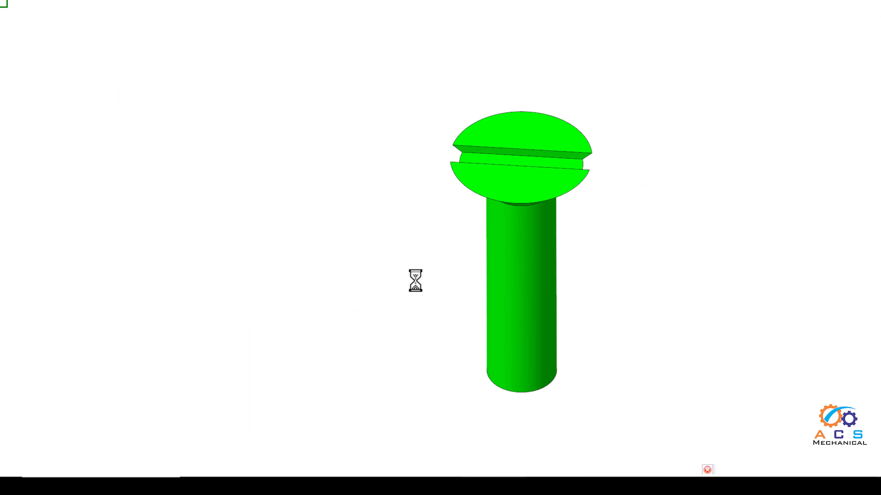
{"action": "middle_click_drag", "start_coordinate": [483, 277], "coordinate": [468, 236]}
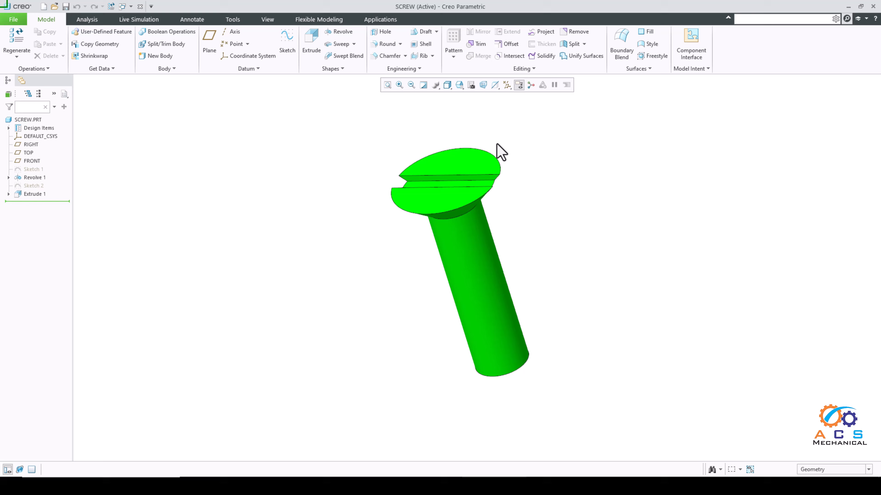
{"action": "left_click", "coordinate": [505, 89]}
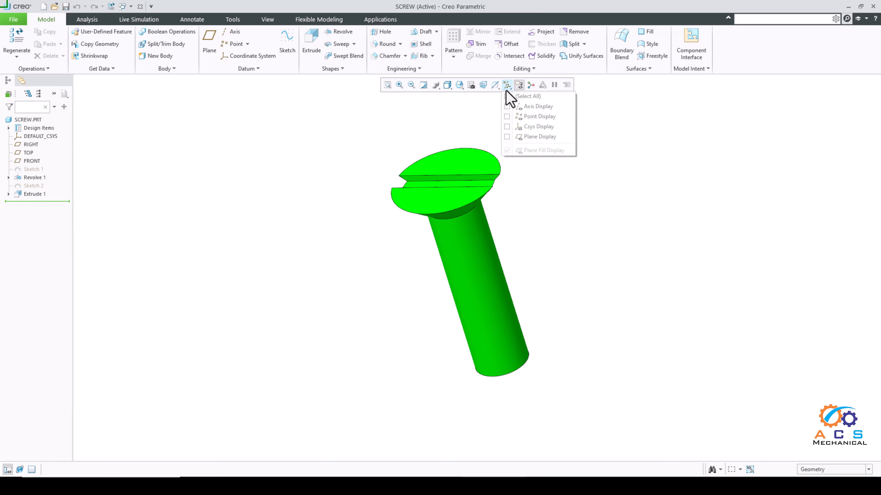
{"action": "left_click", "coordinate": [506, 137]}
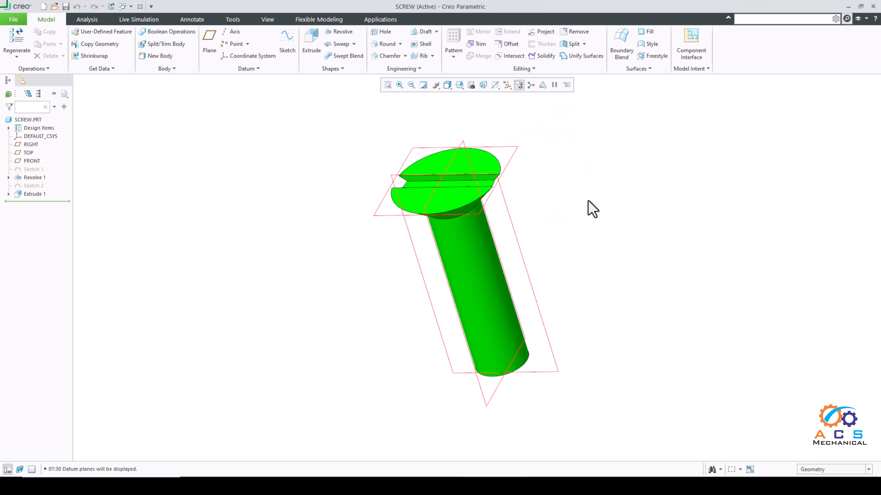
{"action": "middle_click_drag", "start_coordinate": [590, 208], "coordinate": [565, 210]}
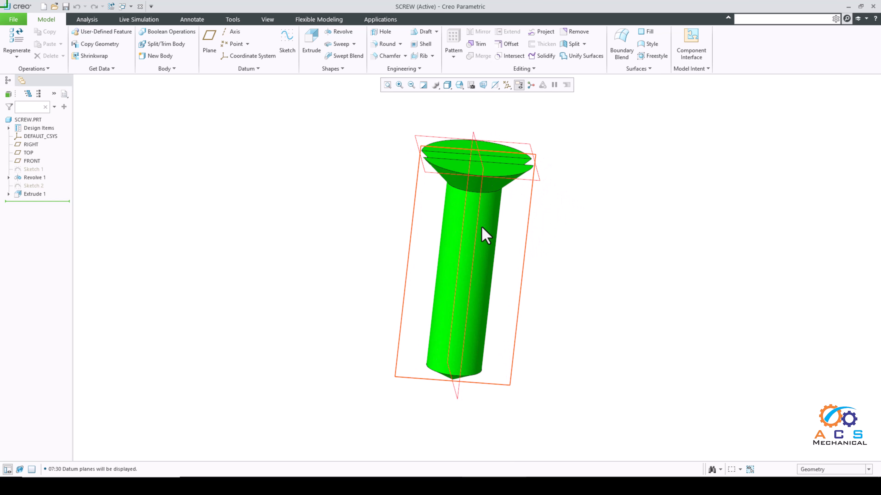
Step: Examine how the TOP and FRONT datum planes pass through the screw and its head slot, and close the part window
{"action": "mouse_move", "coordinate": [531, 256]}
{"action": "middle_mouse_down"}
{"action": "mouse_move", "coordinate": [560, 249]}
{"action": "mouse_move", "coordinate": [497, 234]}
{"action": "mouse_move", "coordinate": [535, 235]}
{"action": "mouse_move", "coordinate": [477, 238]}
{"action": "mouse_move", "coordinate": [512, 238]}
{"action": "middle_mouse_up"}
{"action": "left_click", "coordinate": [504, 217]}
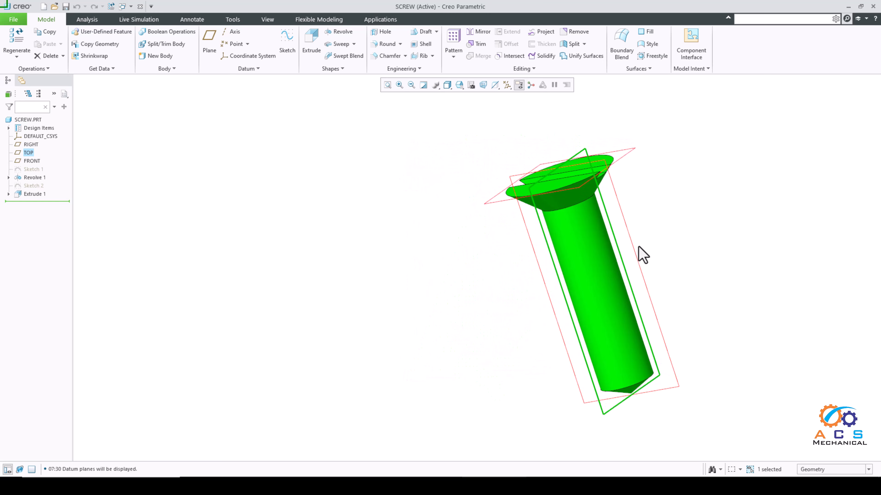
{"action": "middle_click_drag", "start_coordinate": [638, 245], "coordinate": [669, 249]}
{"action": "left_click", "coordinate": [669, 269]}
{"action": "left_click", "coordinate": [626, 276]}
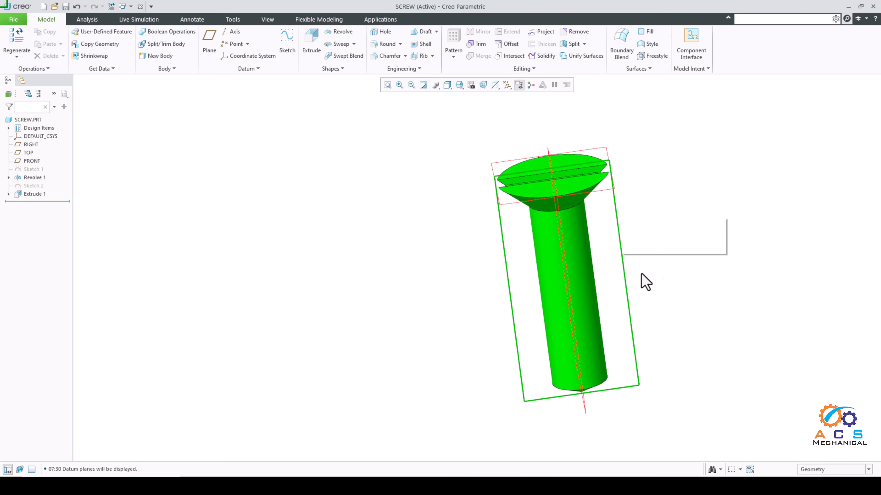
{"action": "middle_click_drag", "start_coordinate": [645, 282], "coordinate": [650, 263]}
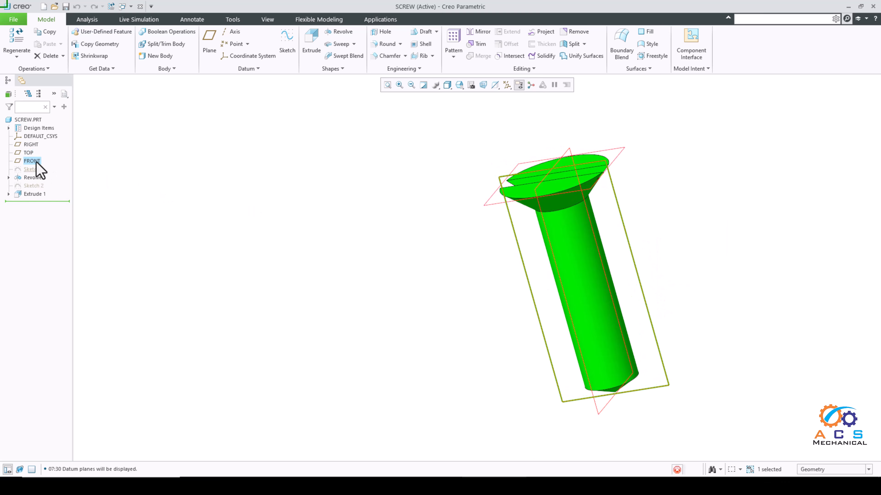
{"action": "scroll", "coordinate": [604, 240], "scroll_direction": "up", "scroll_amount": 2}
{"action": "middle_click_drag", "start_coordinate": [629, 246], "coordinate": [657, 238]}
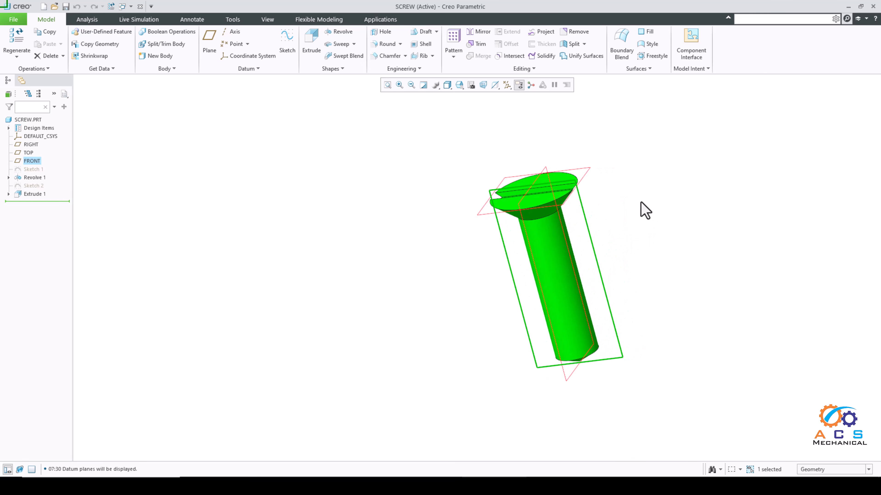
{"action": "scroll", "coordinate": [643, 209], "scroll_direction": "down", "scroll_amount": 2}
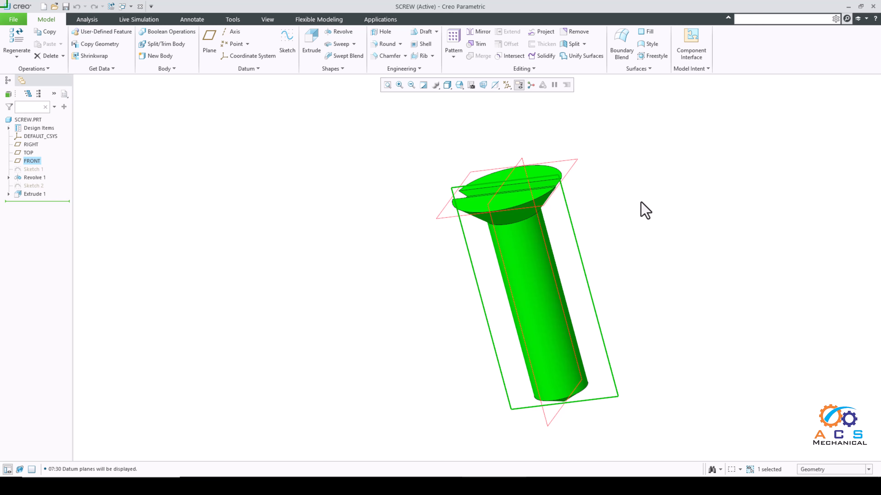
{"action": "mouse_move", "coordinate": [645, 209]}
{"action": "middle_mouse_down"}
{"action": "mouse_move", "coordinate": [626, 215]}
{"action": "mouse_move", "coordinate": [638, 215]}
{"action": "middle_mouse_up"}
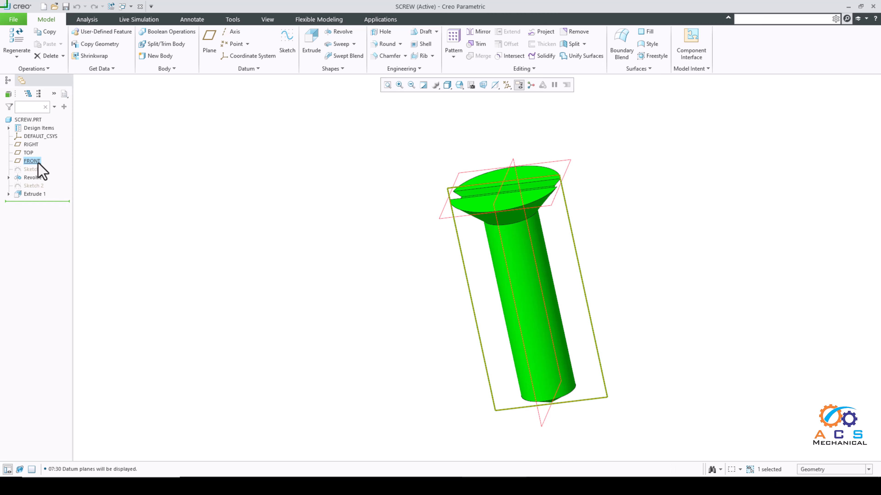
{"action": "left_click", "coordinate": [624, 256]}
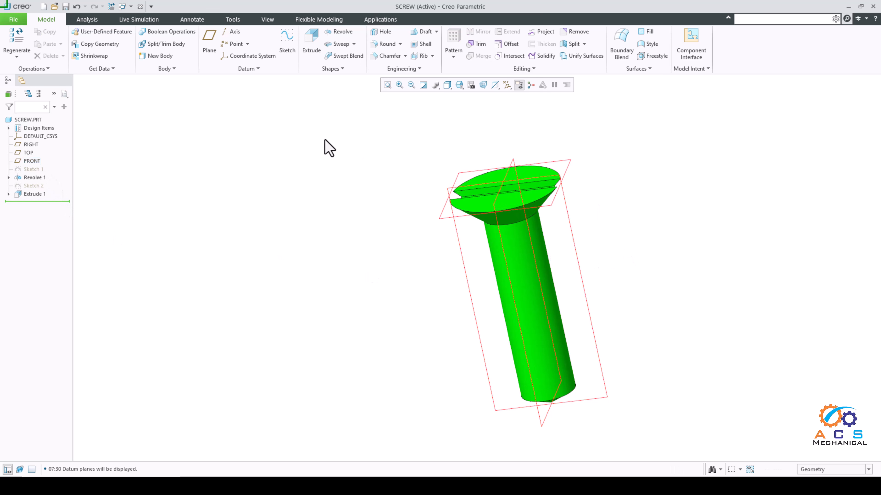
{"action": "left_click", "coordinate": [274, 21]}
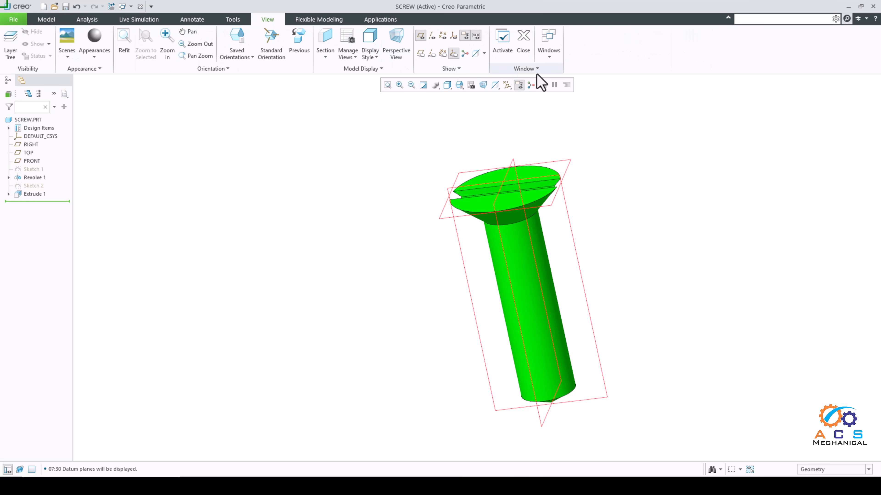
{"action": "left_click", "coordinate": [523, 48]}
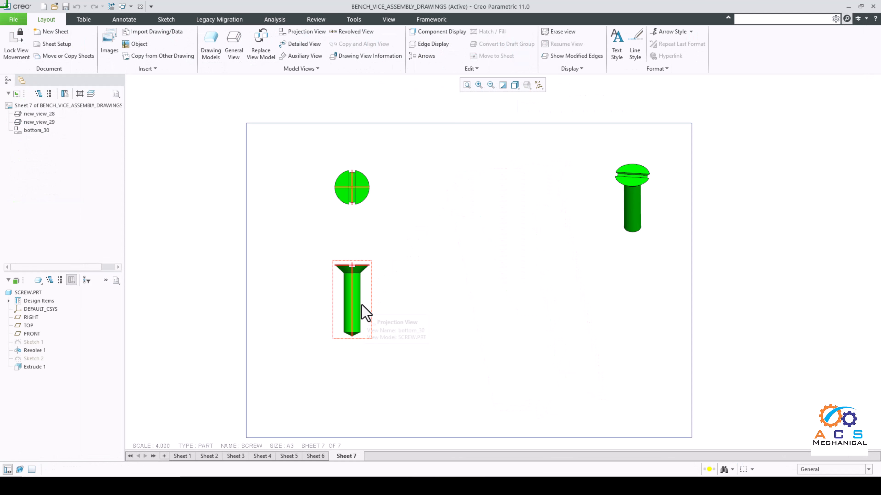
Step: Create a projection view from the screw's lower side view and place it to the right of its parent
{"action": "scroll", "coordinate": [365, 308], "scroll_direction": "up", "scroll_amount": 3}
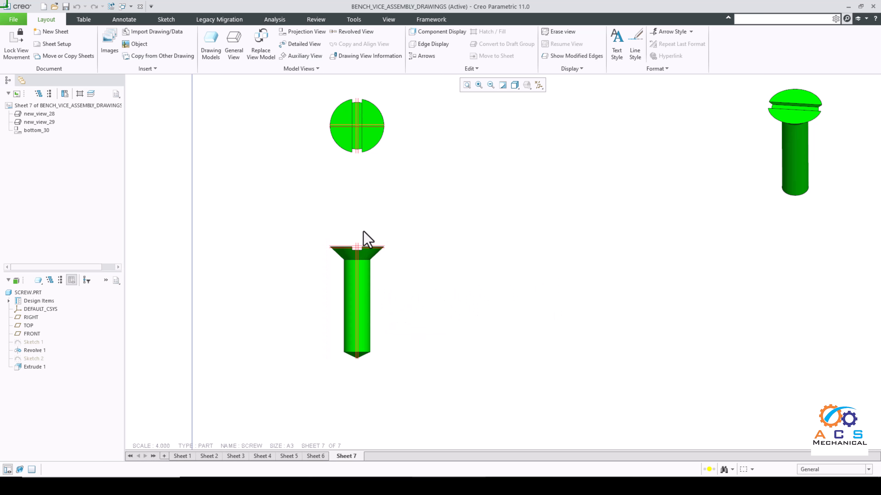
{"action": "left_click", "coordinate": [304, 32]}
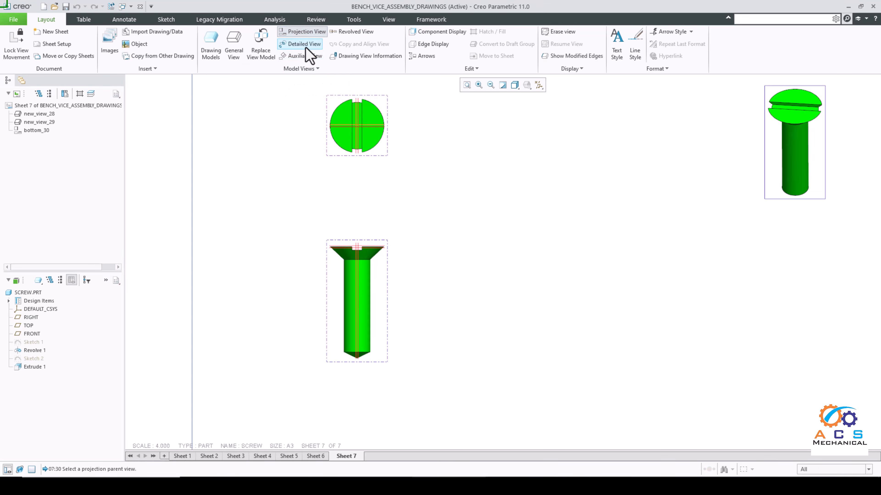
{"action": "left_click", "coordinate": [370, 291]}
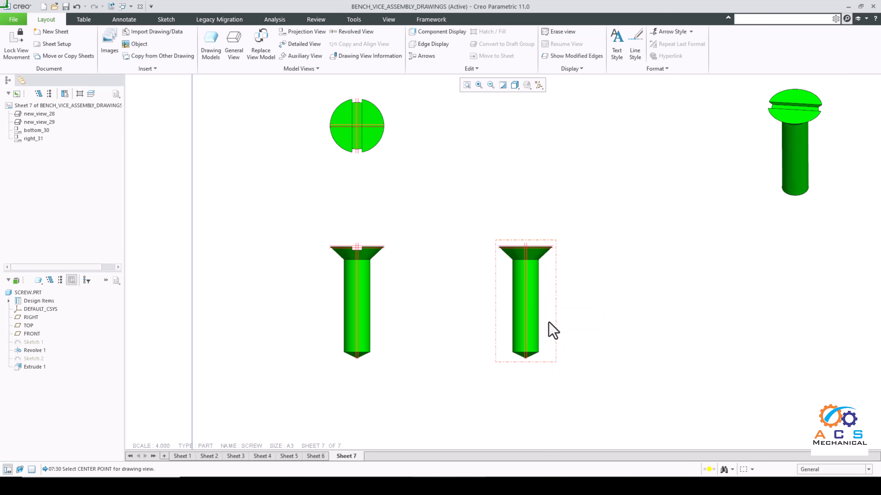
Step: Set the new projection view to a 2D cross-section and add a newly created section entry to it
{"action": "double_click", "coordinate": [551, 330]}
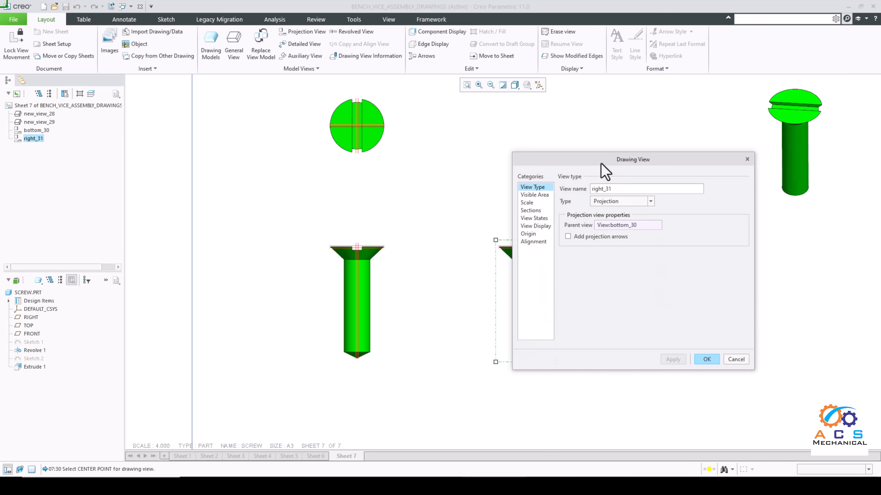
{"action": "mouse_move", "coordinate": [601, 164]}
{"action": "left_mouse_down"}
{"action": "mouse_move", "coordinate": [655, 181]}
{"action": "mouse_move", "coordinate": [598, 157]}
{"action": "left_mouse_up"}
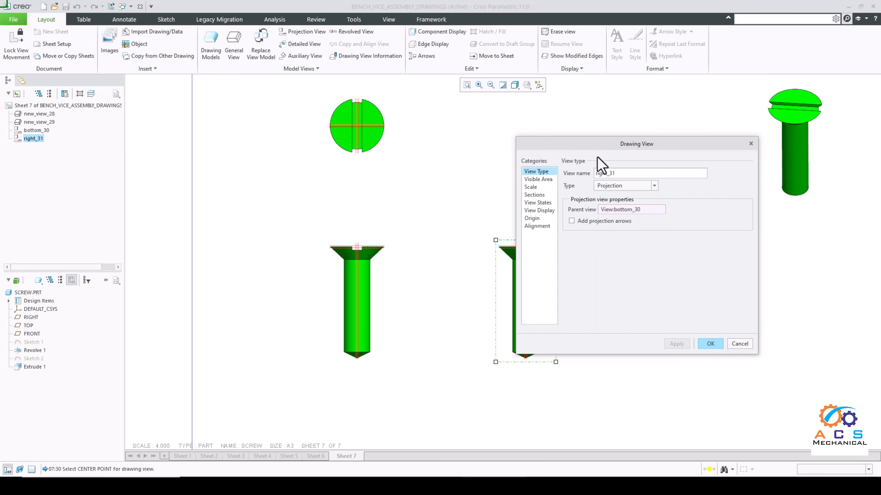
{"action": "left_click", "coordinate": [534, 194]}
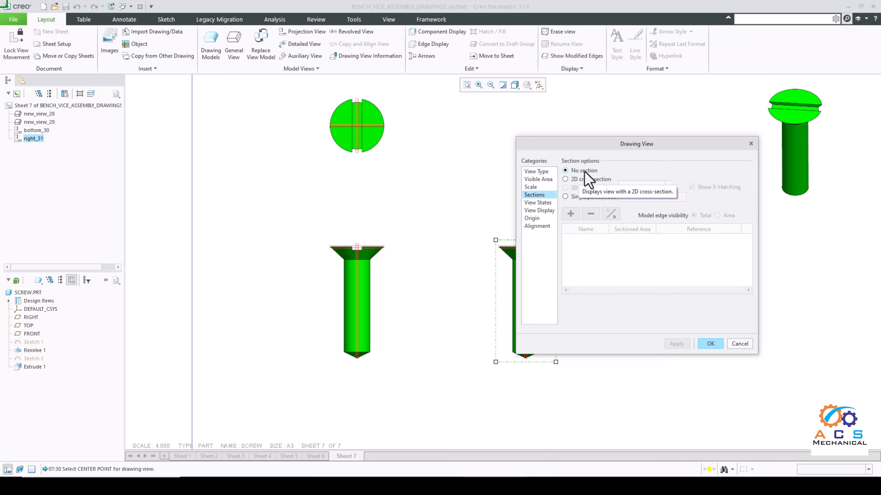
{"action": "left_click", "coordinate": [579, 190]}
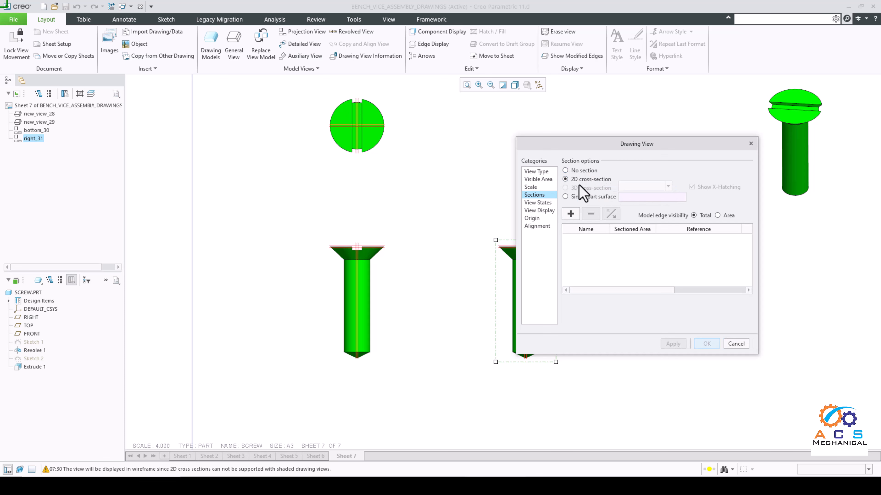
{"action": "left_click", "coordinate": [571, 214]}
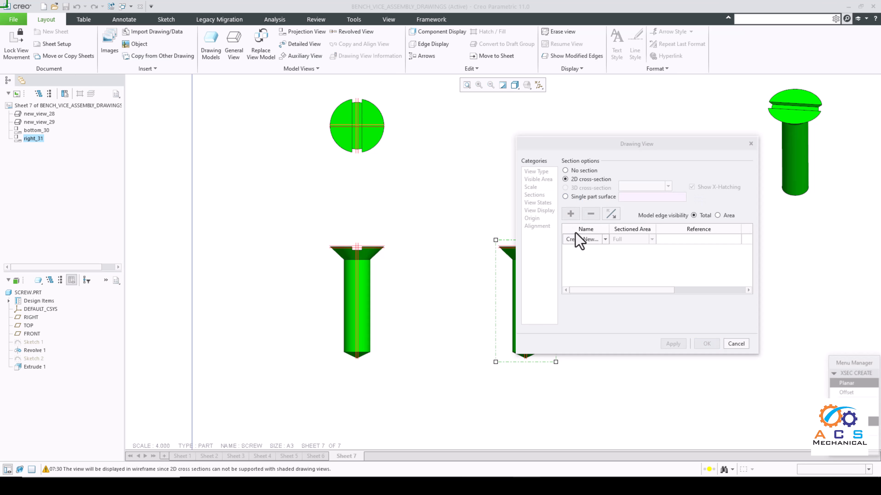
{"action": "left_click", "coordinate": [605, 239]}
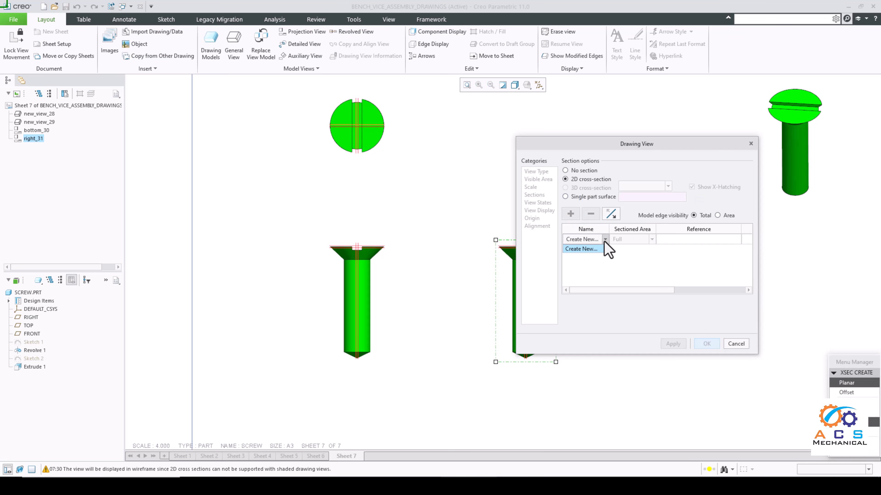
{"action": "left_click", "coordinate": [585, 250]}
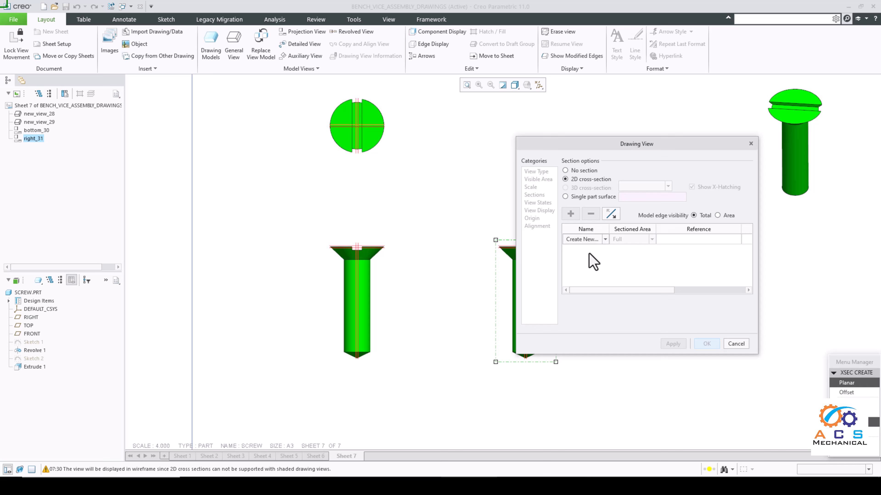
Step: Define the cross-section as Planar and Single, name it A, and use the FRONT datum plane as its cutting plane
{"action": "left_click_drag", "start_coordinate": [850, 365], "coordinate": [753, 314]}
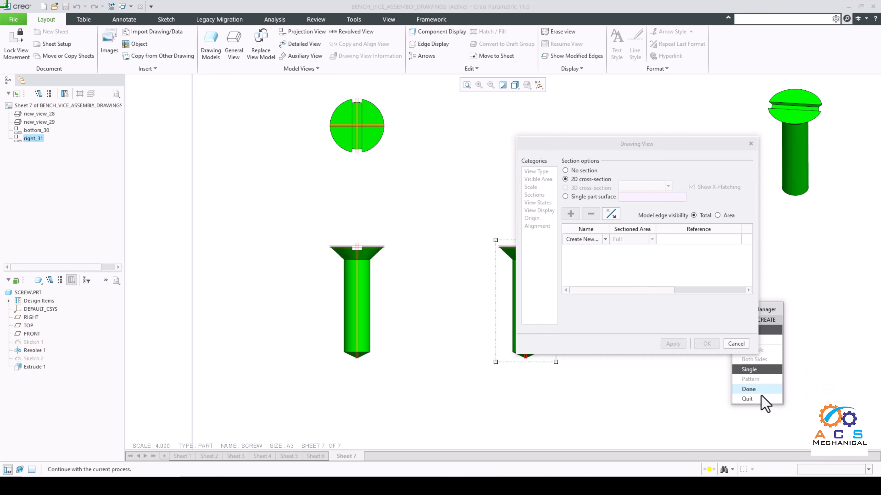
{"action": "left_click", "coordinate": [757, 389]}
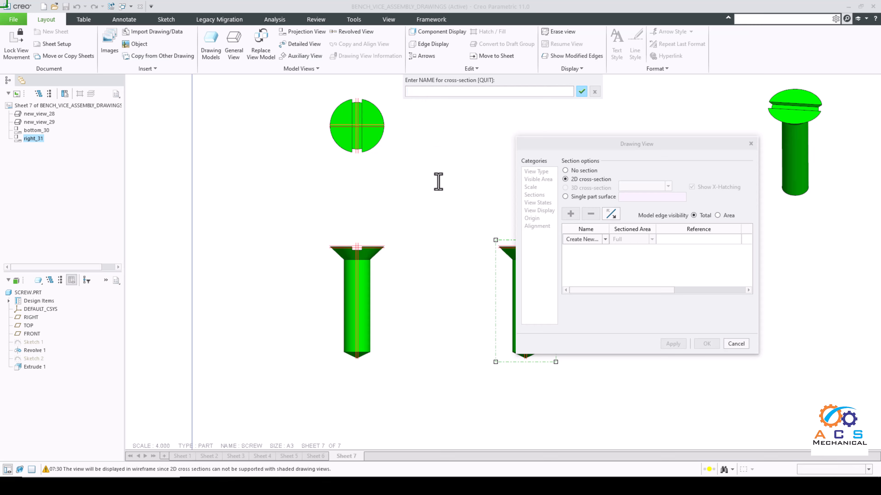
{"action": "left_click", "coordinate": [582, 92]}
{"action": "left_click_drag", "start_coordinate": [581, 142], "coordinate": [575, 111]}
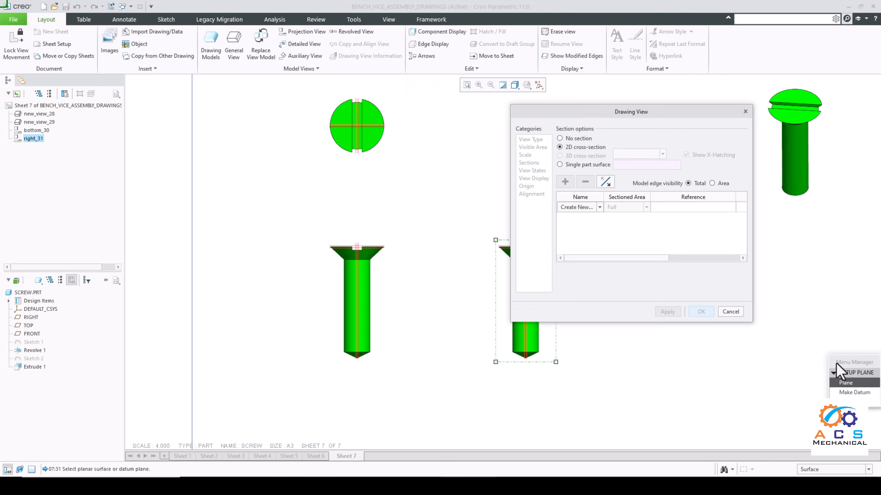
{"action": "mouse_move", "coordinate": [837, 369]}
{"action": "left_mouse_down"}
{"action": "mouse_move", "coordinate": [375, 149]}
{"action": "mouse_move", "coordinate": [404, 151]}
{"action": "mouse_move", "coordinate": [408, 142]}
{"action": "left_mouse_up"}
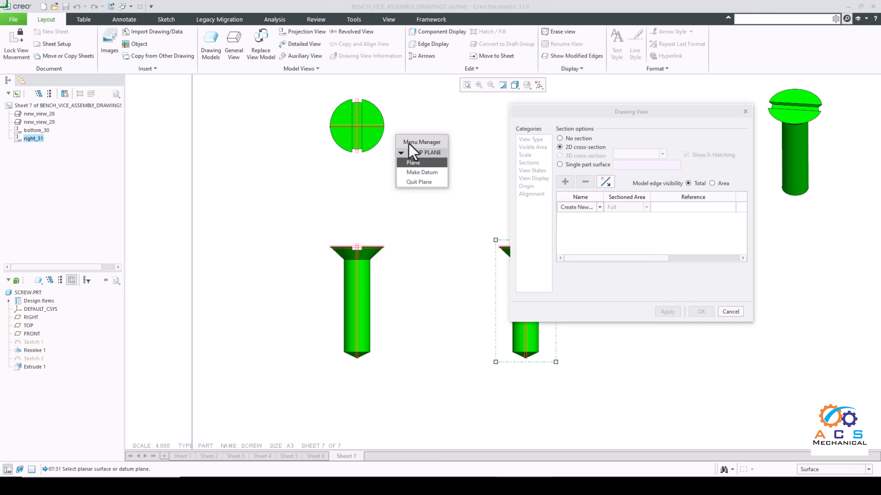
{"action": "left_click", "coordinate": [38, 334]}
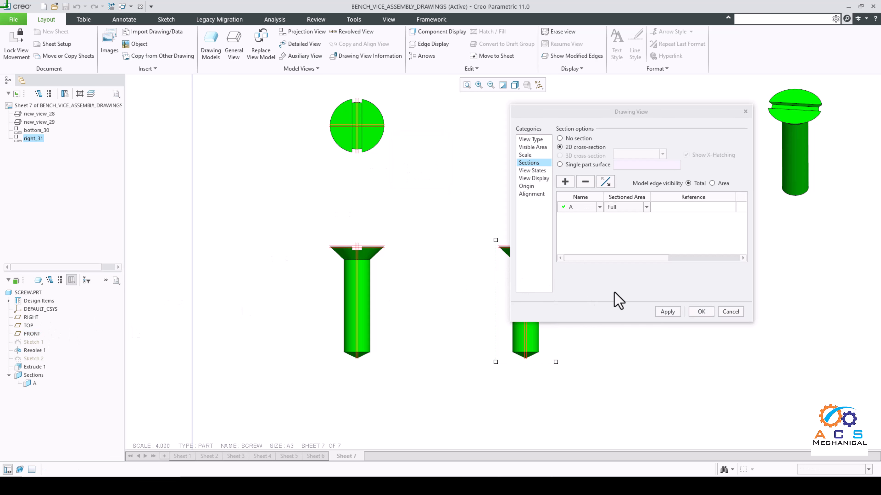
Step: Apply full section A to the right-hand projection view and close its view properties
{"action": "left_click_drag", "start_coordinate": [642, 119], "coordinate": [733, 138]}
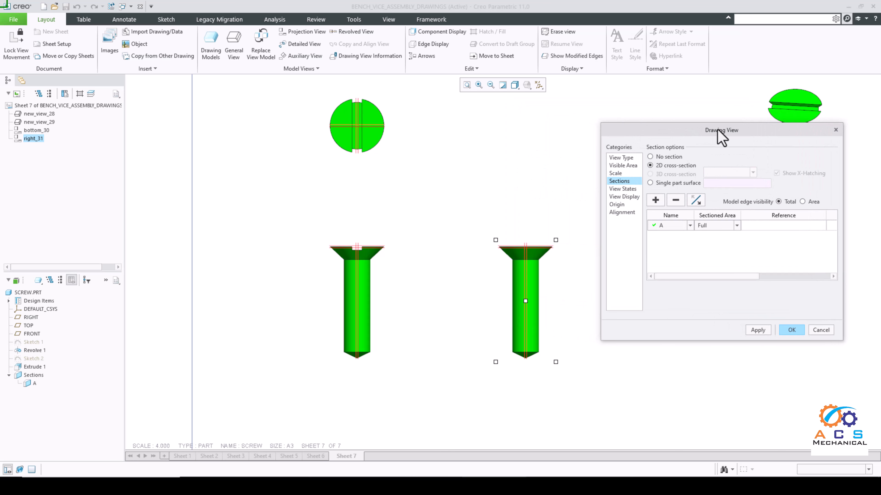
{"action": "left_click", "coordinate": [760, 332]}
{"action": "left_click", "coordinate": [796, 330]}
{"action": "scroll", "coordinate": [586, 334], "scroll_direction": "up", "scroll_amount": 2}
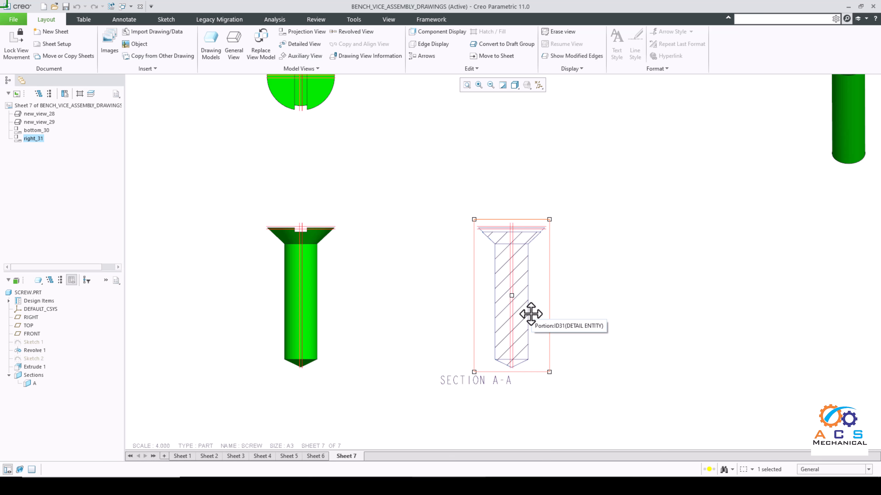
{"action": "left_click", "coordinate": [620, 303]}
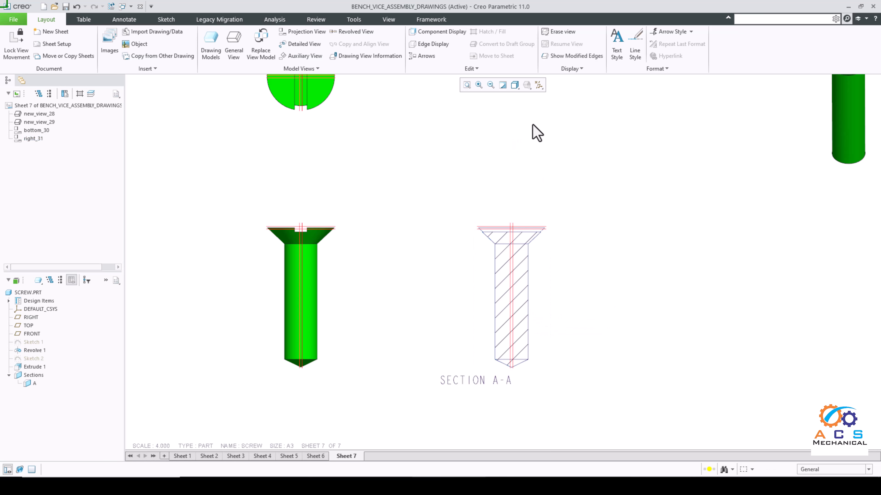
Step: Turn off the display of all datum entities in the drawing views
{"action": "left_click", "coordinate": [539, 85]}
{"action": "left_click", "coordinate": [548, 97]}
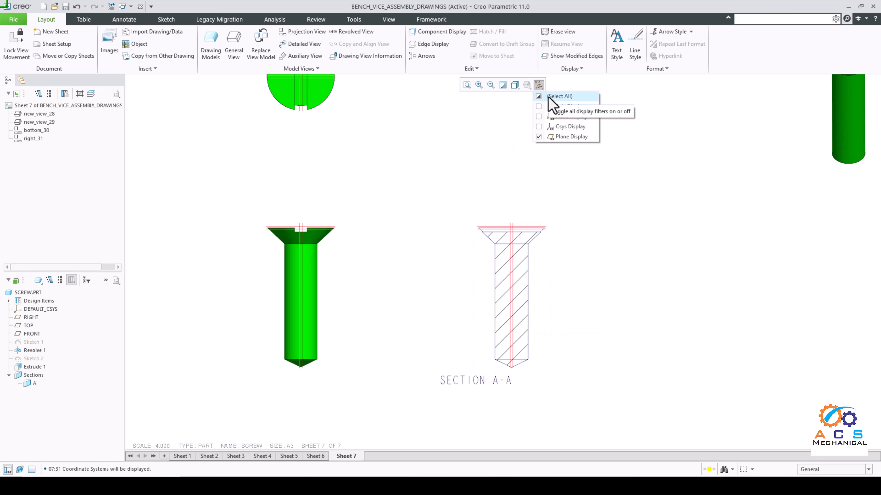
{"action": "left_click", "coordinate": [548, 97]}
{"action": "left_click", "coordinate": [581, 205]}
{"action": "scroll", "coordinate": [511, 240], "scroll_direction": "down", "scroll_amount": 2}
{"action": "scroll", "coordinate": [502, 256], "scroll_direction": "up", "scroll_amount": 3}
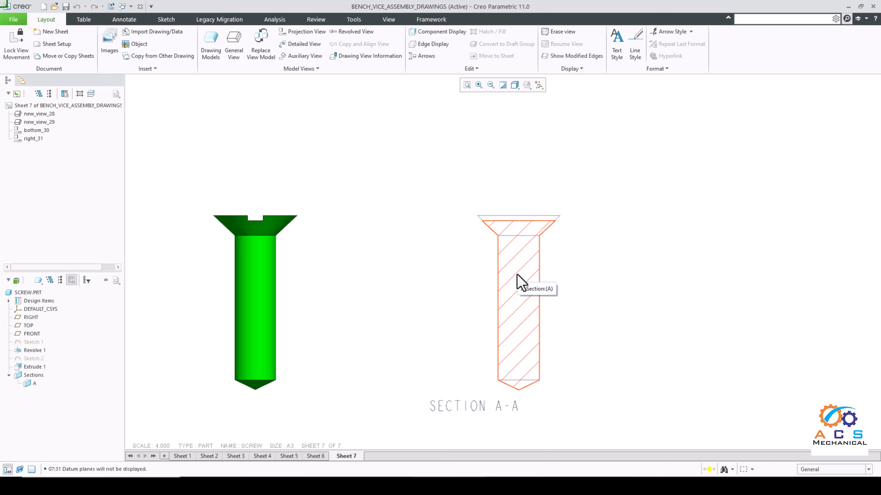
Step: Set the hatching of section A-A to a scale of 20 and a red colour
{"action": "double_click", "coordinate": [517, 283]}
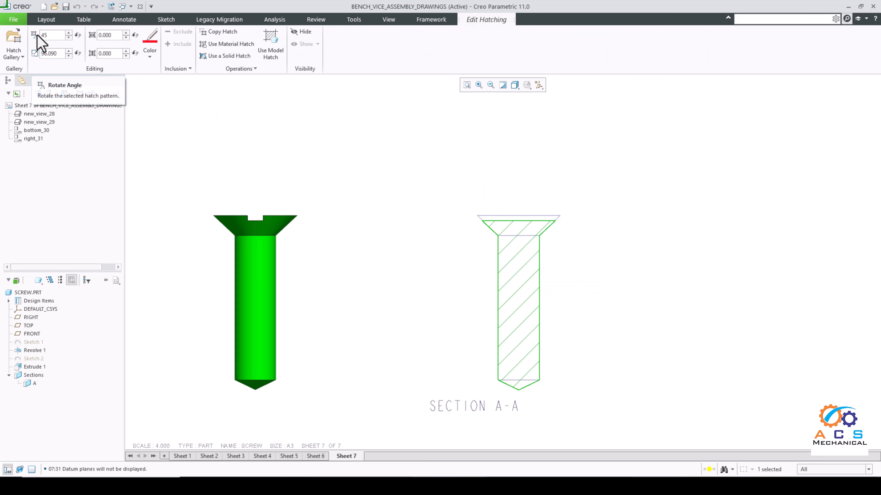
{"action": "double_click", "coordinate": [44, 35]}
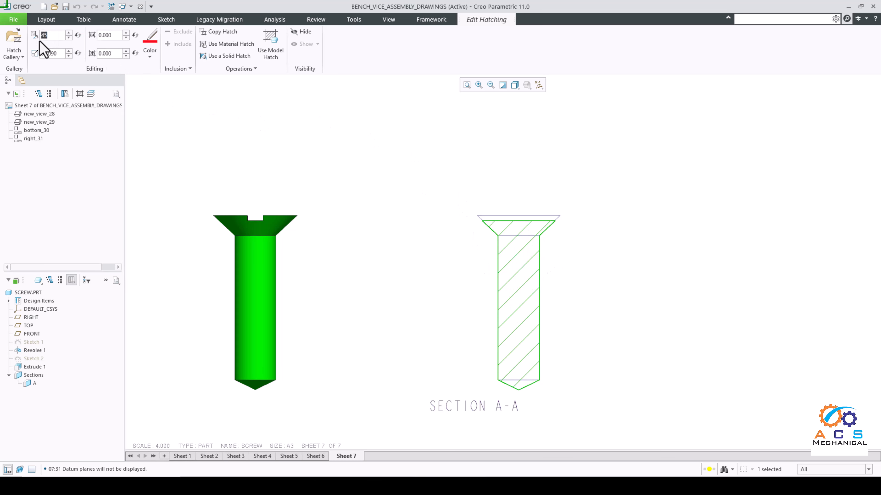
{"action": "left_click", "coordinate": [68, 56]}
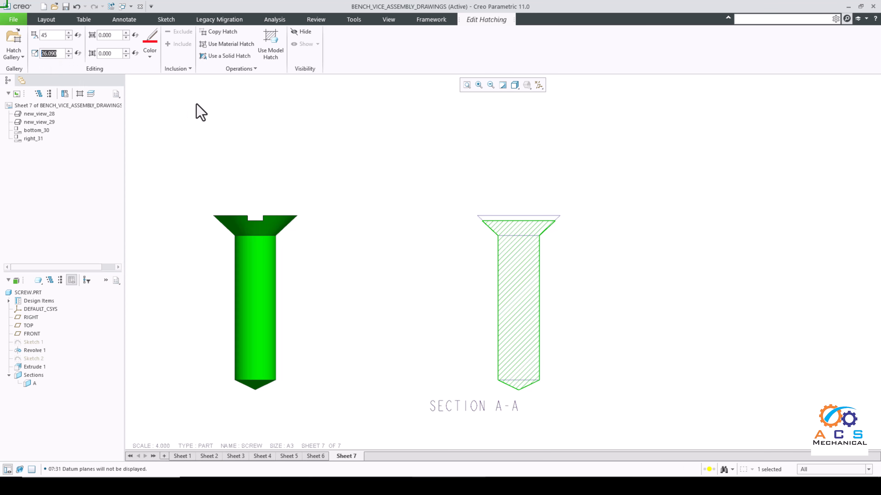
{"action": "type", "text": "20"}
{"action": "key", "text": "Return"}
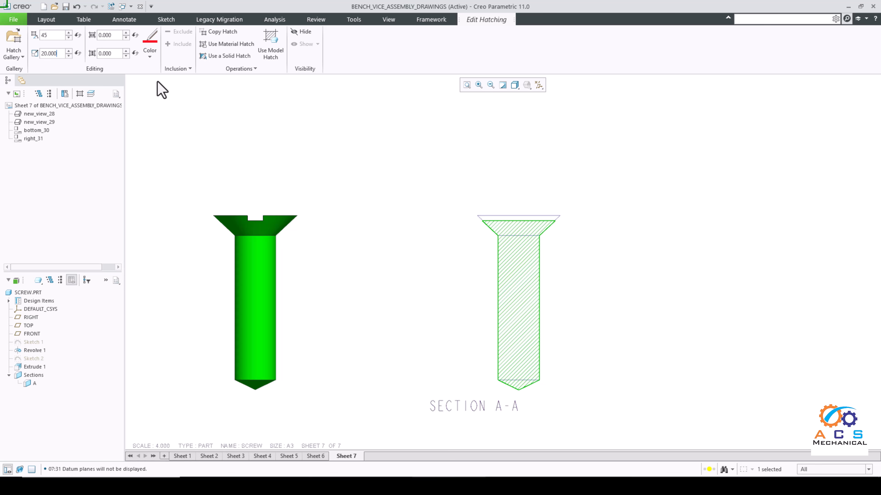
{"action": "left_click", "coordinate": [149, 55]}
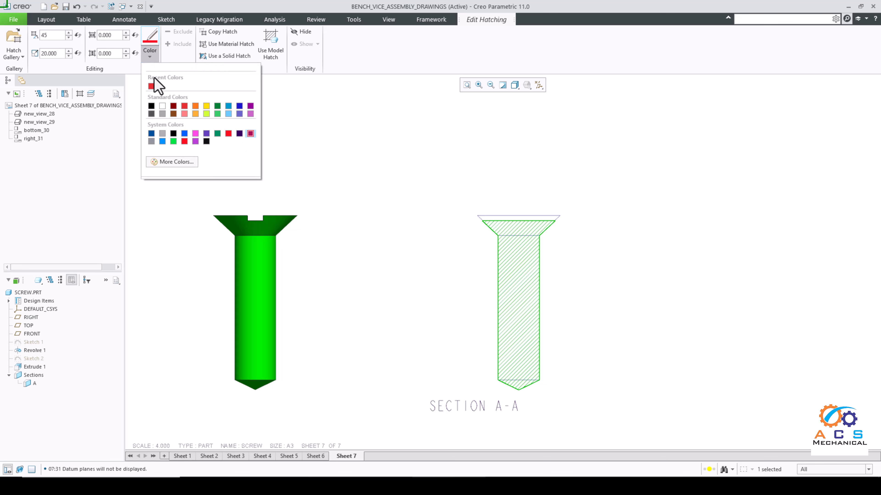
{"action": "left_click", "coordinate": [185, 106]}
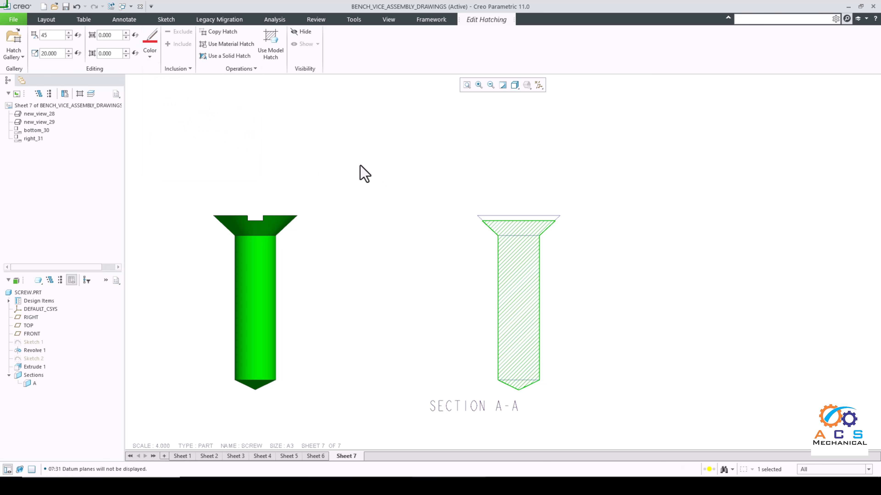
Step: Finish the hatching edit and move the SECTION A-A note so it sits centred below the section view
{"action": "middle_click", "coordinate": [359, 173]}
{"action": "scroll", "coordinate": [391, 224], "scroll_direction": "up", "scroll_amount": 1}
{"action": "scroll", "coordinate": [392, 224], "scroll_direction": "up", "scroll_amount": 4}
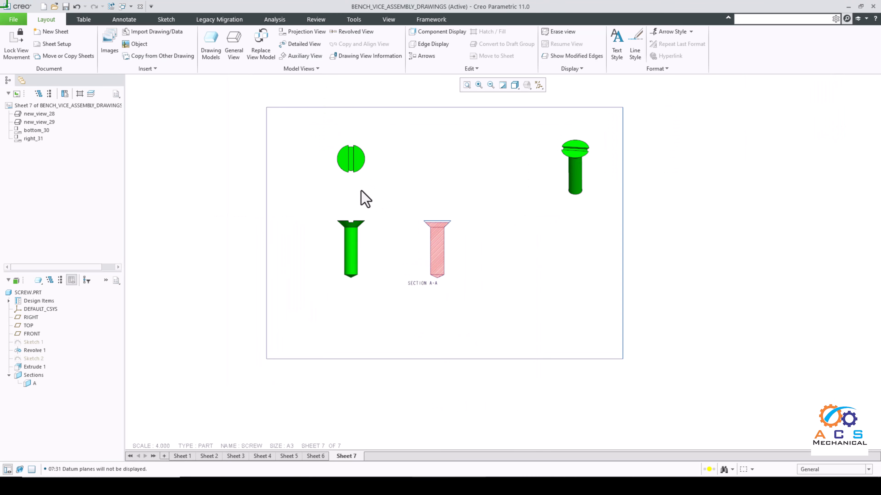
{"action": "scroll", "coordinate": [366, 200], "scroll_direction": "down", "scroll_amount": 1}
{"action": "scroll", "coordinate": [454, 295], "scroll_direction": "down", "scroll_amount": 2}
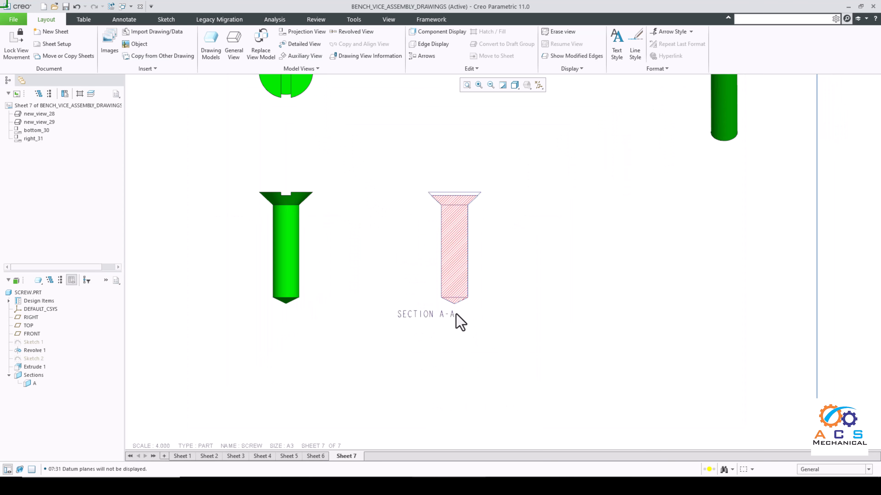
{"action": "double_click", "coordinate": [421, 317]}
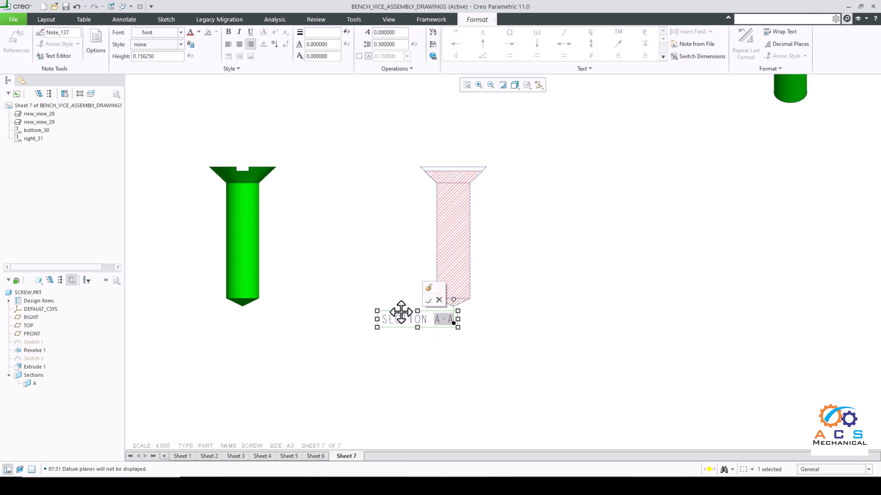
{"action": "left_click_drag", "start_coordinate": [402, 311], "coordinate": [438, 324]}
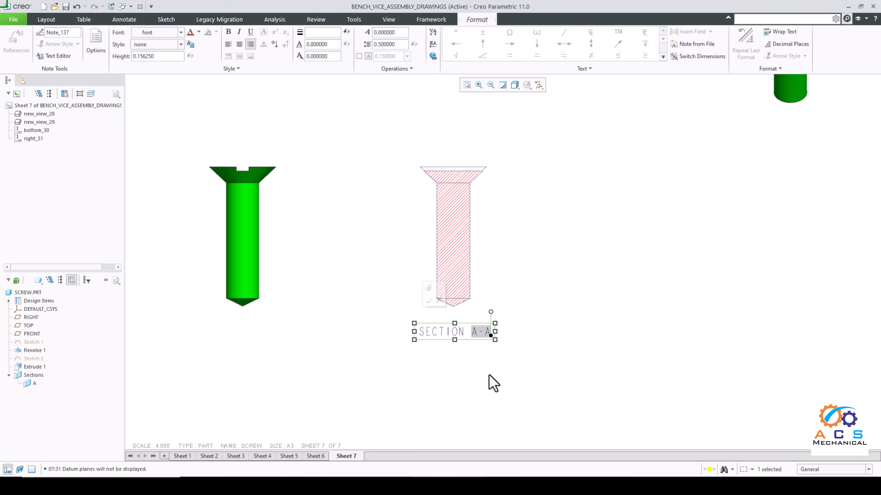
{"action": "left_click", "coordinate": [491, 382]}
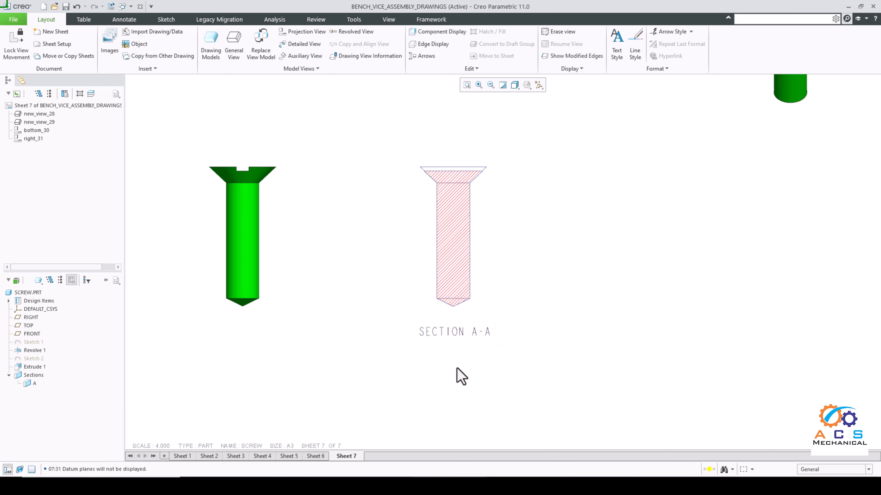
Step: Set the drawing scale of sheet 7 to 6
{"action": "scroll", "coordinate": [525, 335], "scroll_direction": "down", "scroll_amount": 4}
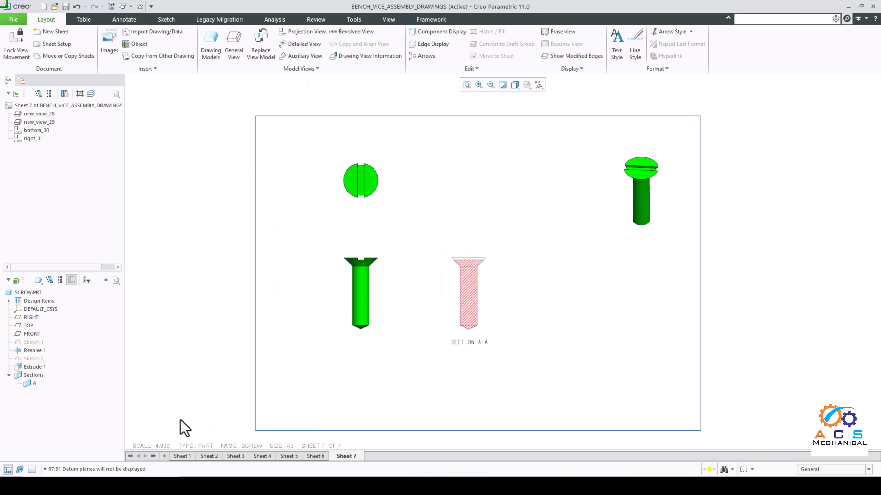
{"action": "double_click", "coordinate": [165, 447]}
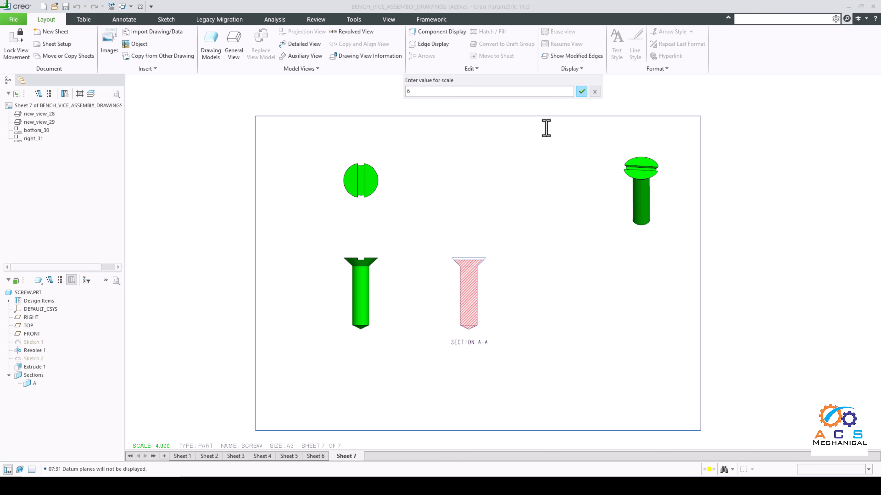
{"action": "left_click", "coordinate": [583, 92]}
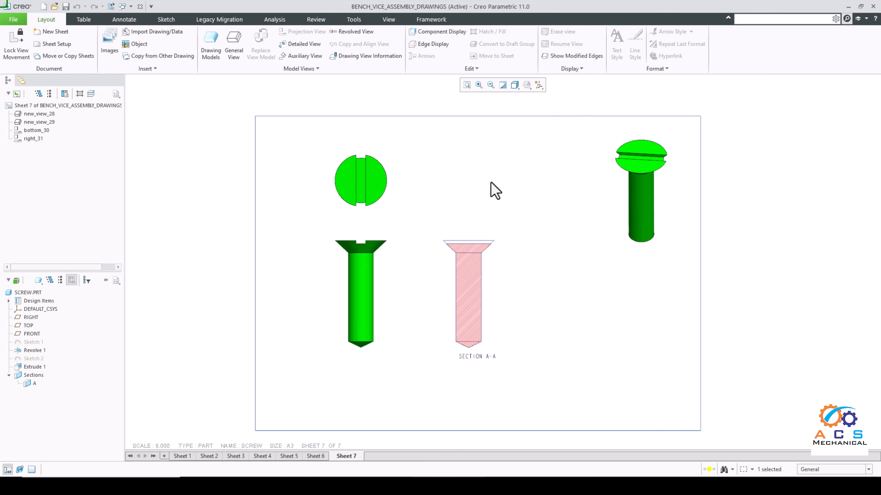
Step: Set the slotted head view and the front view below it to Wireframe display style with Solid tangent edges
{"action": "scroll", "coordinate": [433, 250], "scroll_direction": "up", "scroll_amount": 2}
{"action": "scroll", "coordinate": [409, 245], "scroll_direction": "down", "scroll_amount": 2}
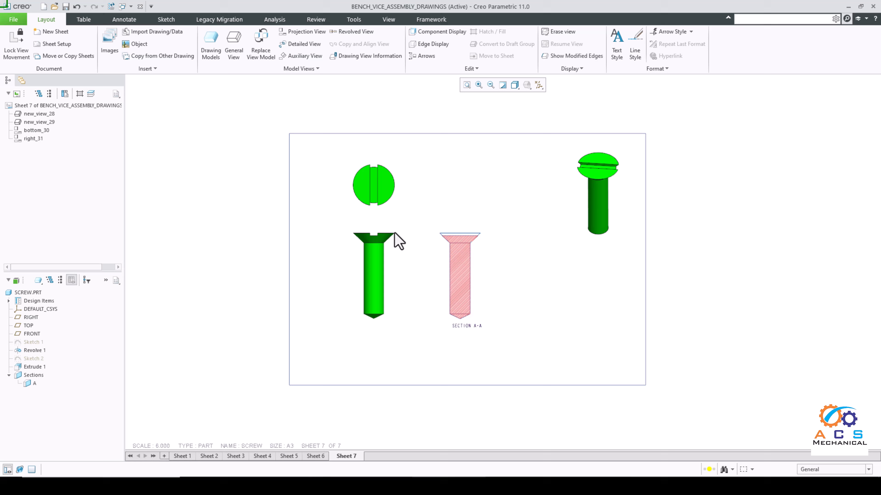
{"action": "left_click", "coordinate": [372, 282]}
{"action": "left_click_drag", "start_coordinate": [427, 152], "coordinate": [333, 349]}
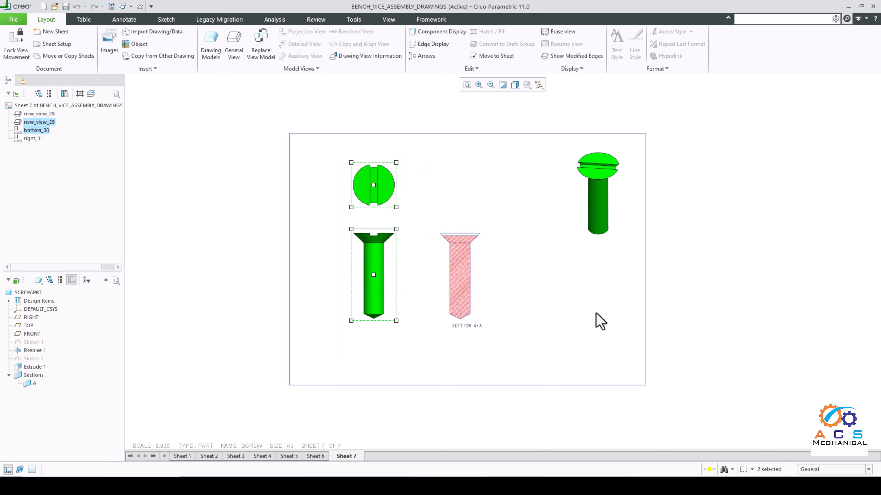
{"action": "right_click", "coordinate": [550, 277]}
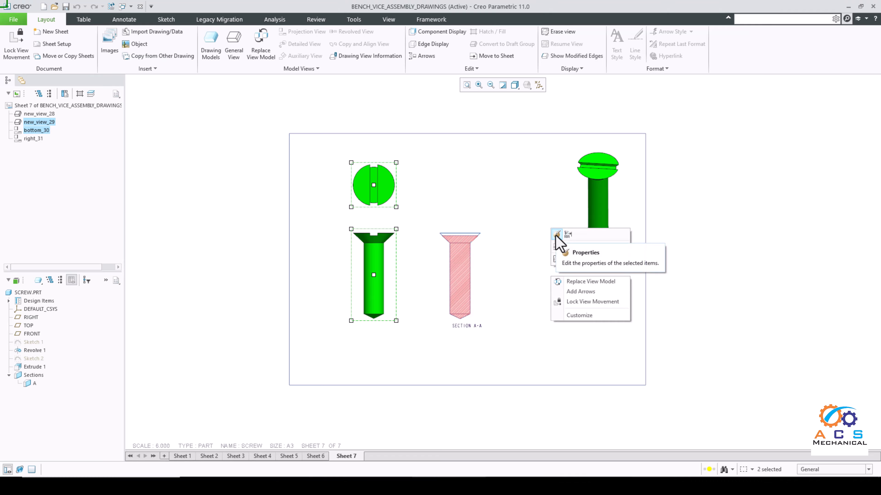
{"action": "left_click", "coordinate": [556, 235]}
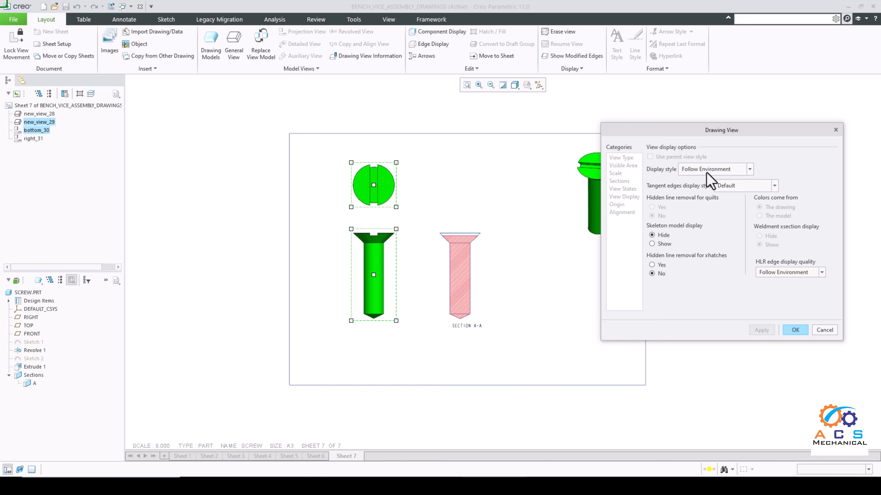
{"action": "left_click", "coordinate": [714, 169]}
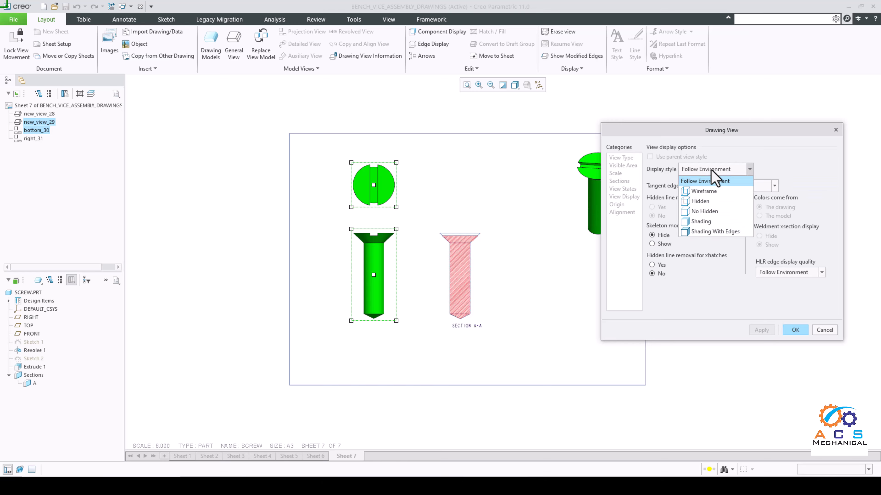
{"action": "left_click", "coordinate": [704, 191]}
{"action": "left_click", "coordinate": [734, 186]}
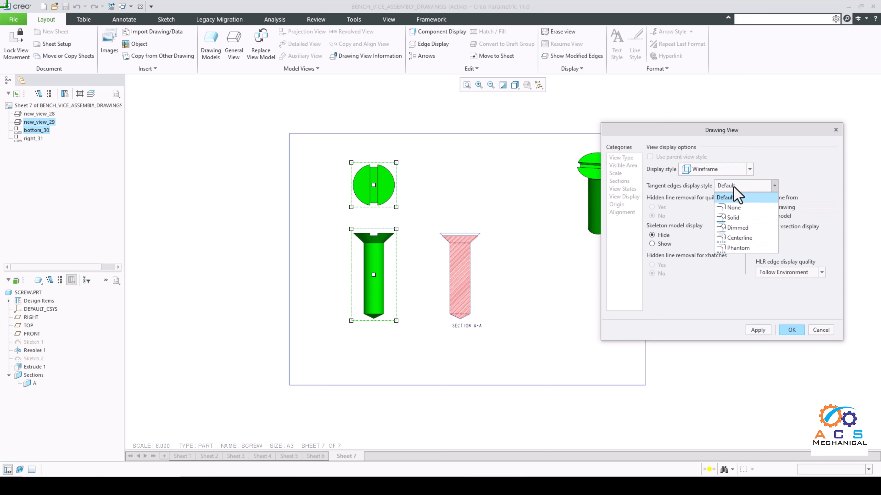
{"action": "left_click", "coordinate": [732, 217]}
{"action": "left_click", "coordinate": [754, 331]}
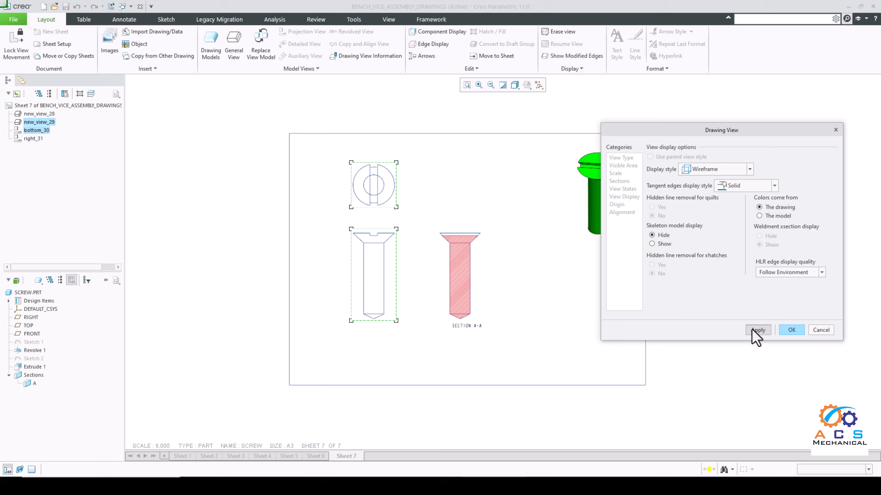
{"action": "left_click", "coordinate": [791, 330]}
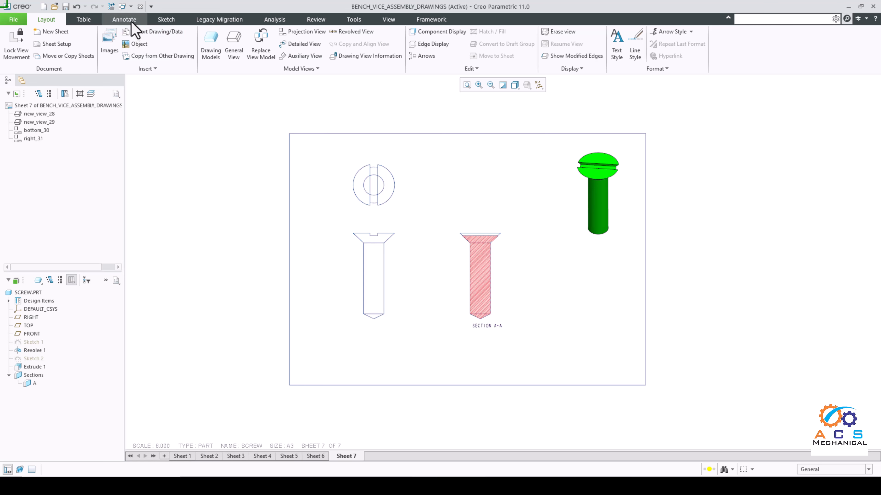
Step: Show model annotations of type Axes in the slotted head view, including both axes A_1 and A_2
{"action": "left_click", "coordinate": [124, 19]}
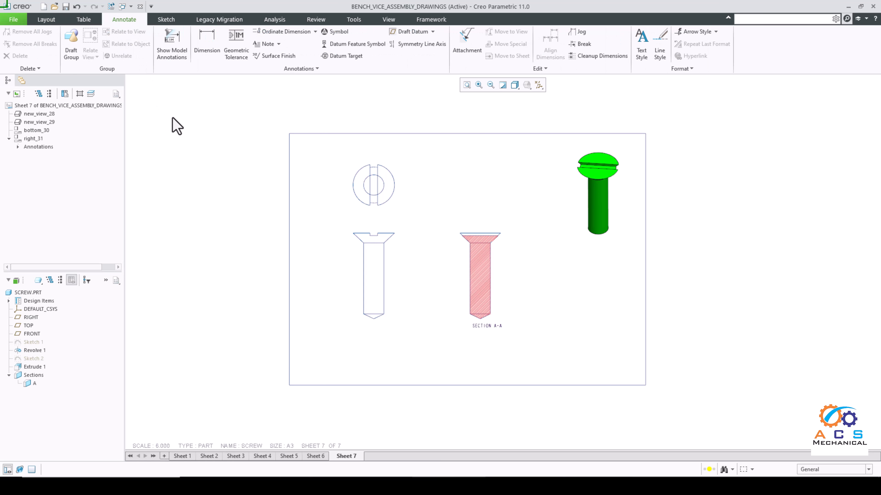
{"action": "left_click", "coordinate": [177, 50]}
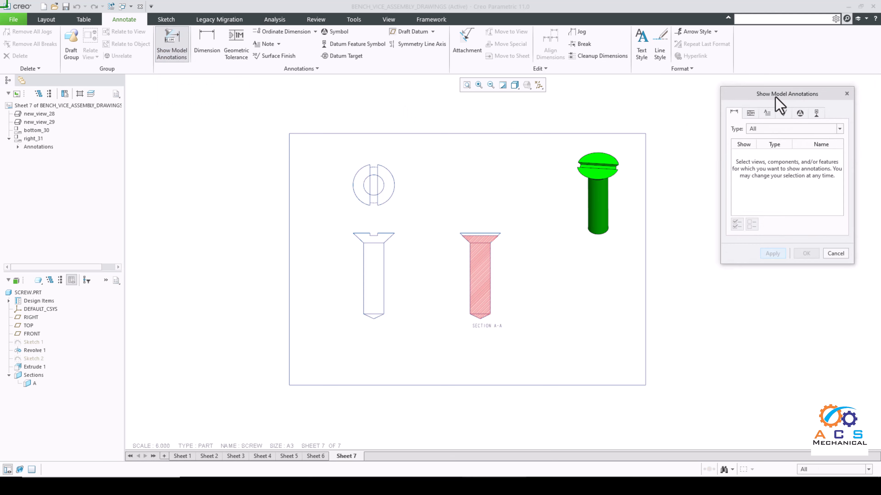
{"action": "left_click", "coordinate": [816, 115]}
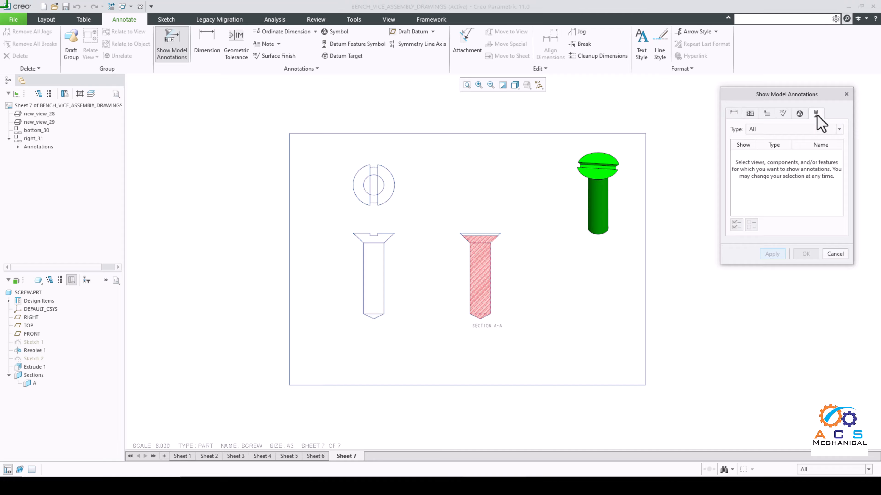
{"action": "left_click", "coordinate": [805, 129]}
{"action": "left_click", "coordinate": [761, 170]}
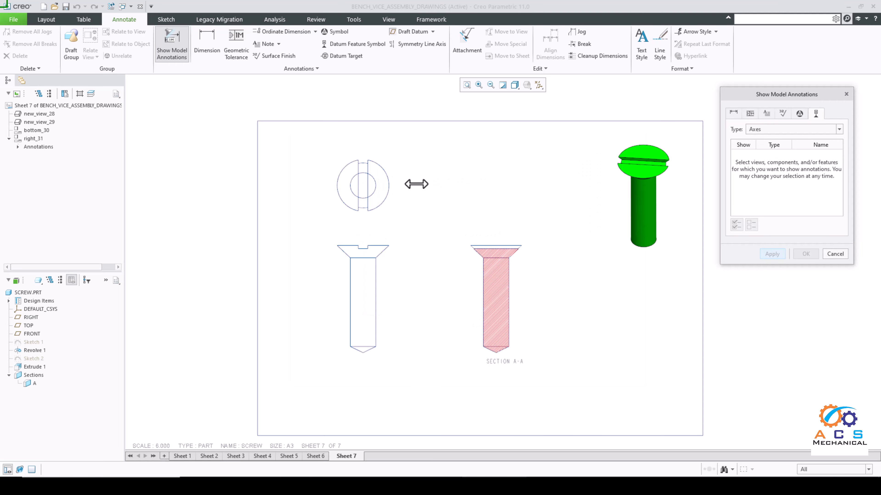
{"action": "scroll", "coordinate": [416, 183], "scroll_direction": "up", "scroll_amount": 1}
{"action": "left_click", "coordinate": [385, 213]}
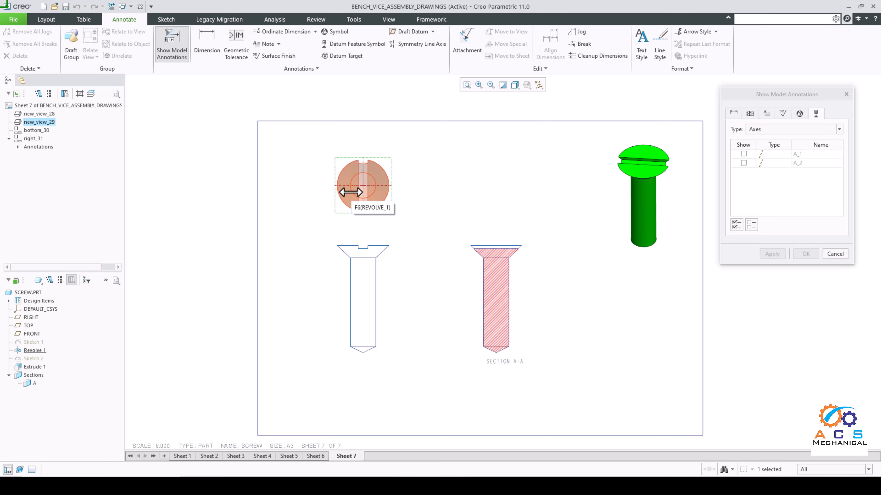
{"action": "left_click", "coordinate": [736, 225]}
{"action": "left_click", "coordinate": [772, 255]}
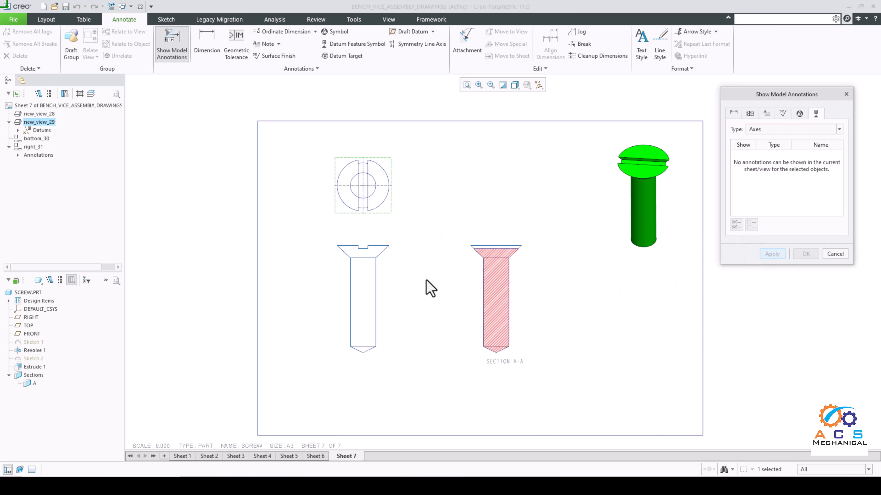
Step: Show axis A_1 as the centreline of the front view below the slotted head view
{"action": "left_click", "coordinate": [386, 281]}
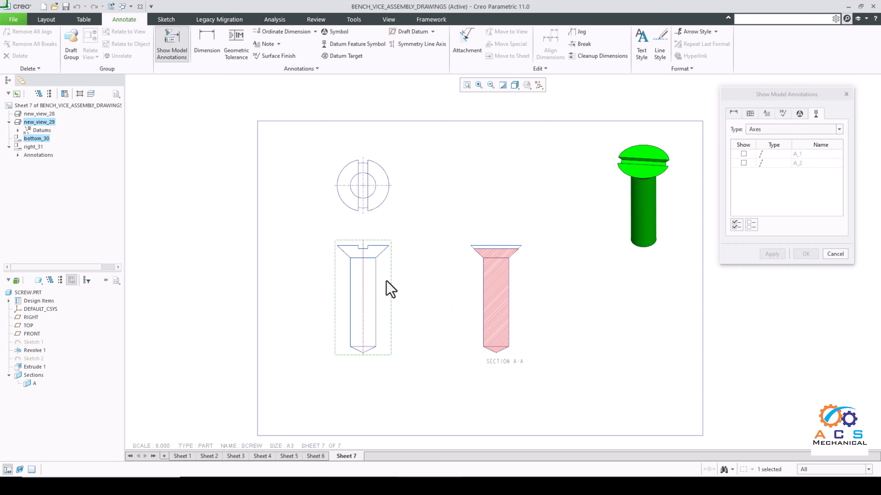
{"action": "left_click", "coordinate": [743, 154]}
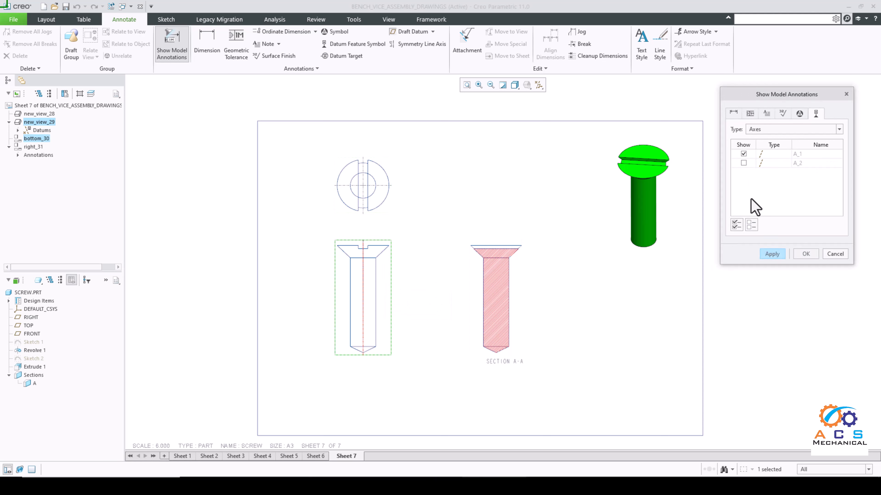
{"action": "left_click", "coordinate": [769, 258]}
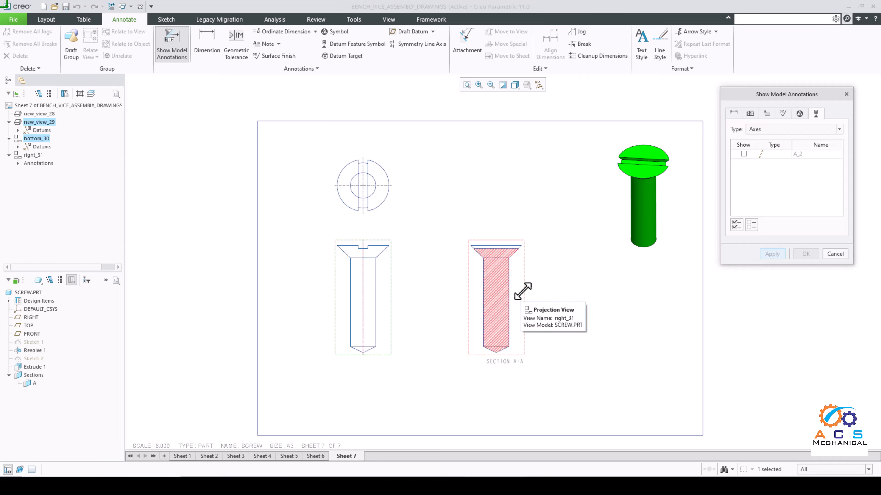
Step: Show axis A_2 as the centreline of section view A-A and finish showing model annotations
{"action": "left_click", "coordinate": [523, 291]}
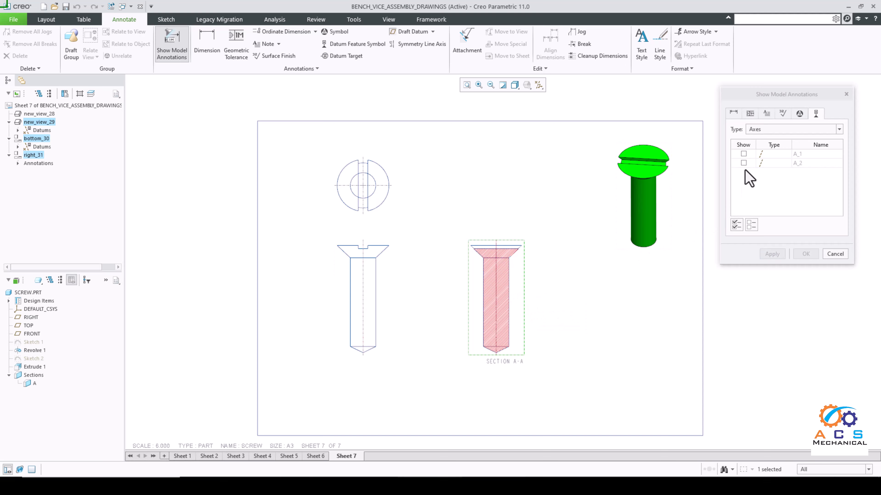
{"action": "left_click", "coordinate": [744, 163]}
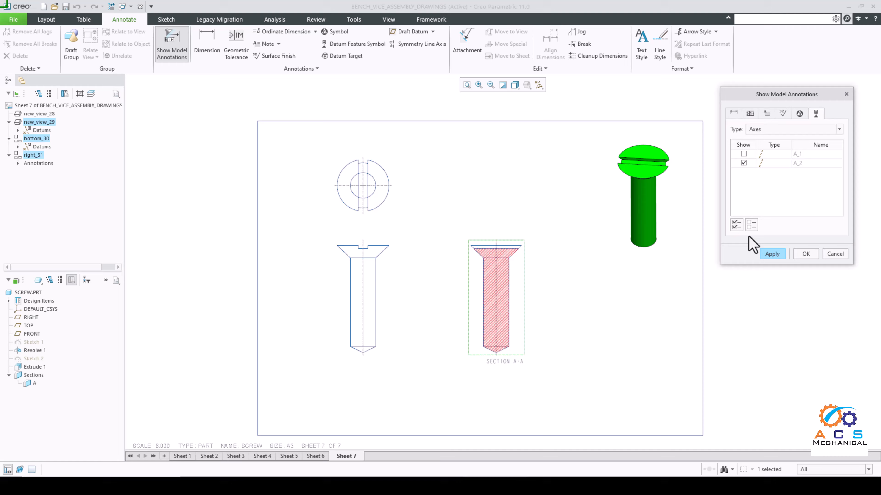
{"action": "left_click", "coordinate": [772, 255]}
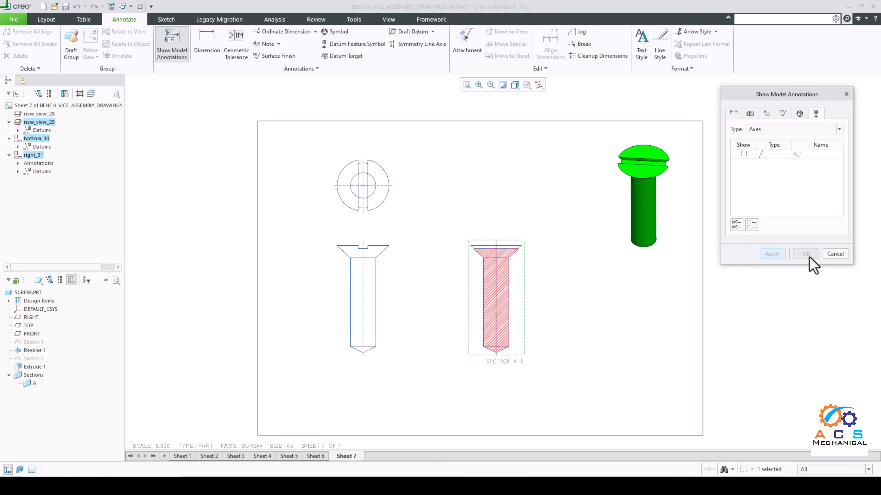
{"action": "left_click", "coordinate": [830, 257]}
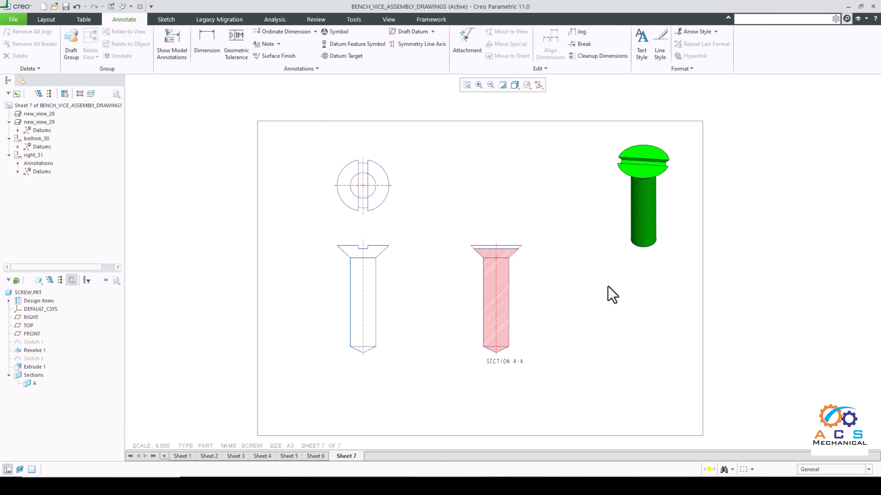
Step: Dimension the radius of the screw head's right outer arc in the slotted head view, placing the text above and right of it
{"action": "left_click", "coordinate": [208, 38]}
{"action": "scroll", "coordinate": [408, 152], "scroll_direction": "up", "scroll_amount": 3}
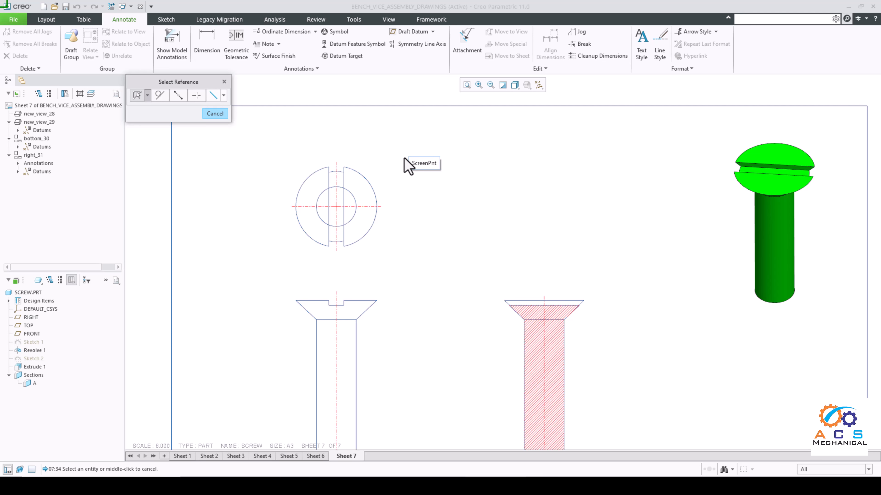
{"action": "scroll", "coordinate": [405, 159], "scroll_direction": "down", "scroll_amount": 3}
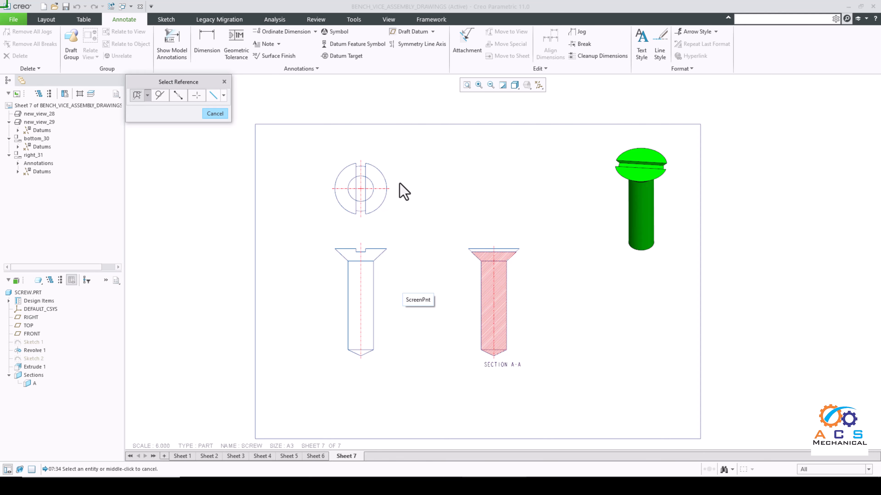
{"action": "scroll", "coordinate": [399, 184], "scroll_direction": "up", "scroll_amount": 2}
{"action": "scroll", "coordinate": [387, 198], "scroll_direction": "down", "scroll_amount": 2}
{"action": "scroll", "coordinate": [386, 199], "scroll_direction": "up", "scroll_amount": 3}
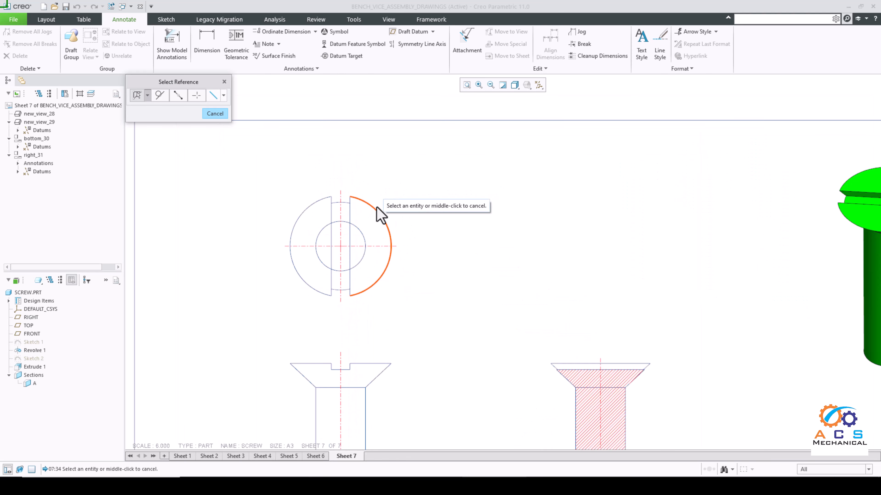
{"action": "left_click", "coordinate": [379, 218]}
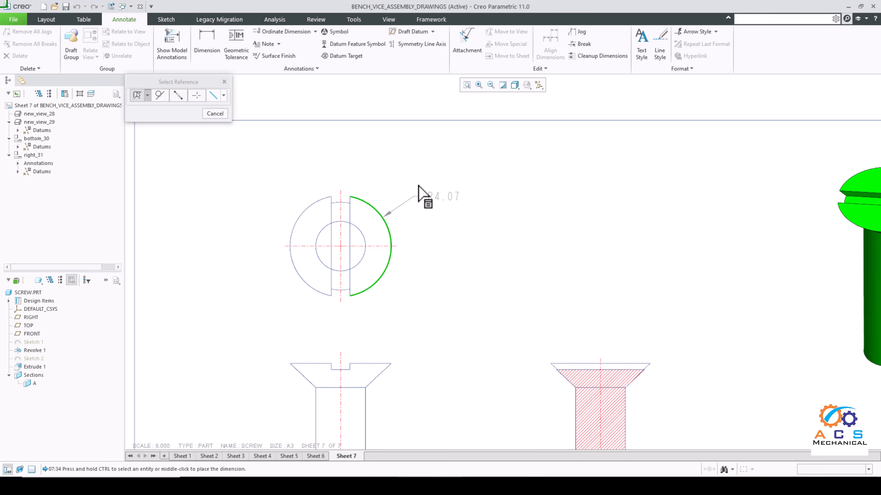
{"action": "middle_click", "coordinate": [417, 177]}
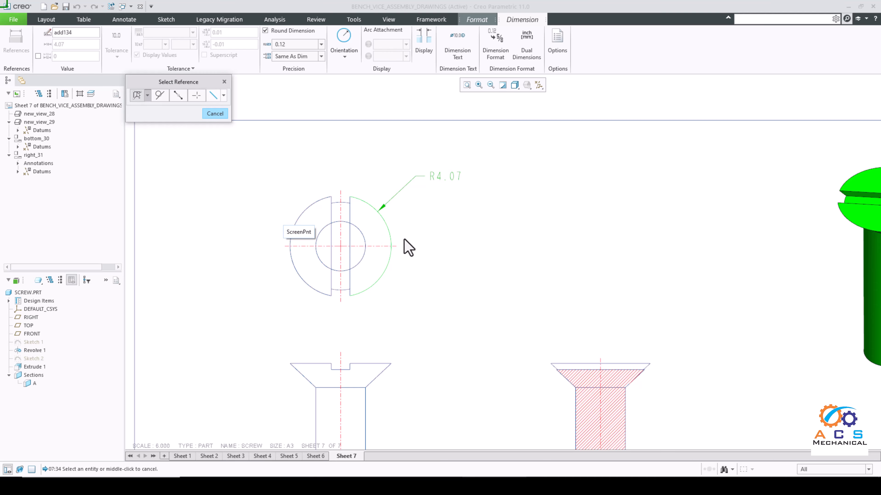
Step: Dimension the diameters of the screw head's left outer arc and the inner shank circle in the slotted head view, placing both texts outside
{"action": "scroll", "coordinate": [382, 245], "scroll_direction": "up", "scroll_amount": 2}
{"action": "scroll", "coordinate": [355, 244], "scroll_direction": "down", "scroll_amount": 3}
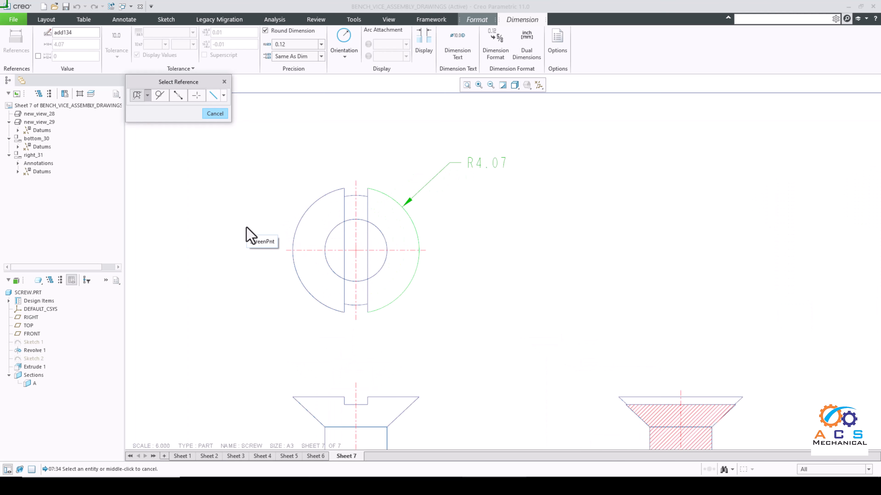
{"action": "left_click", "coordinate": [297, 231]}
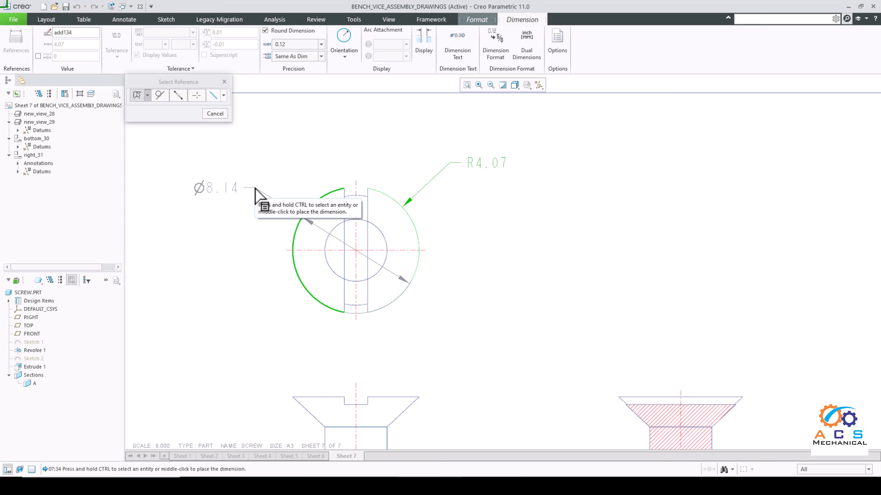
{"action": "middle_click", "coordinate": [255, 190]}
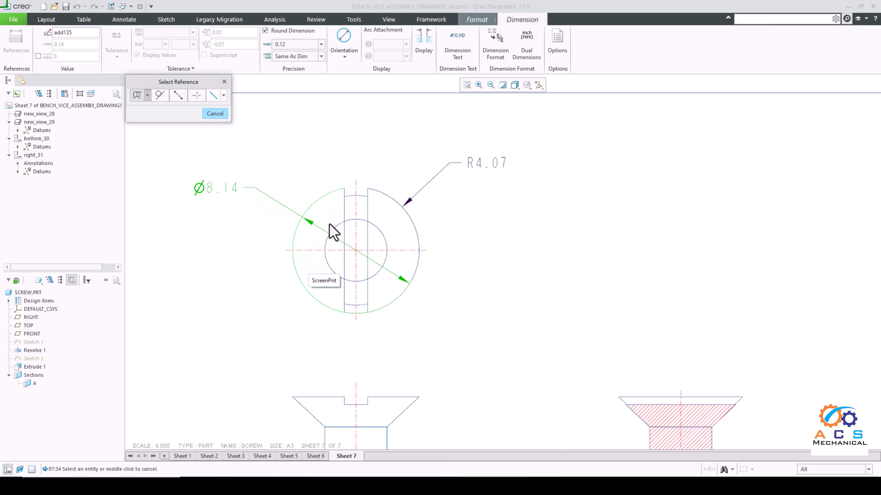
{"action": "scroll", "coordinate": [350, 228], "scroll_direction": "up", "scroll_amount": 1}
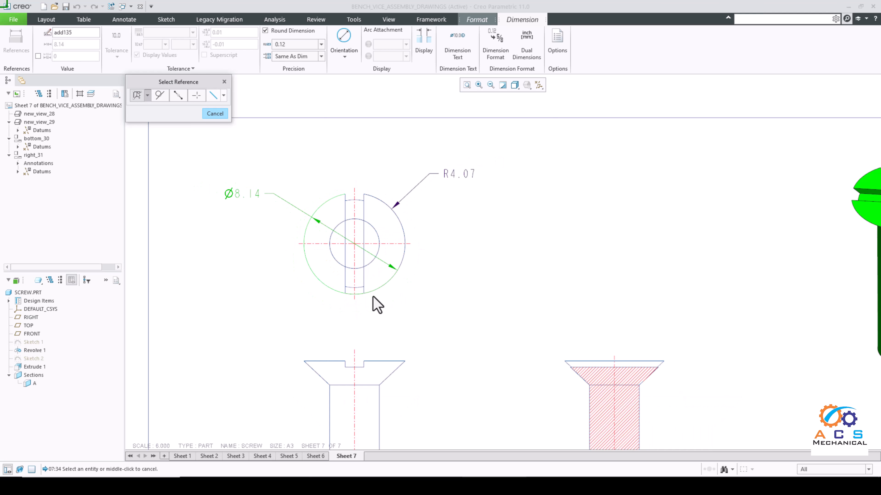
{"action": "left_click", "coordinate": [372, 264]}
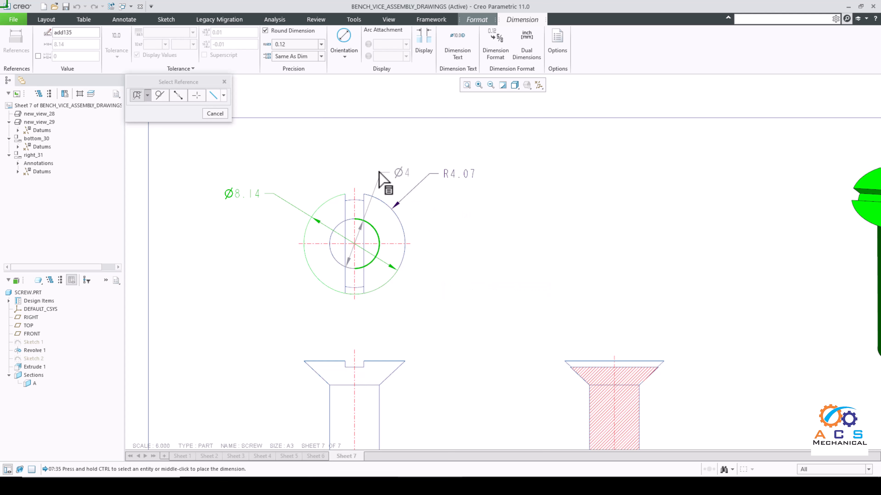
{"action": "middle_click", "coordinate": [402, 172]}
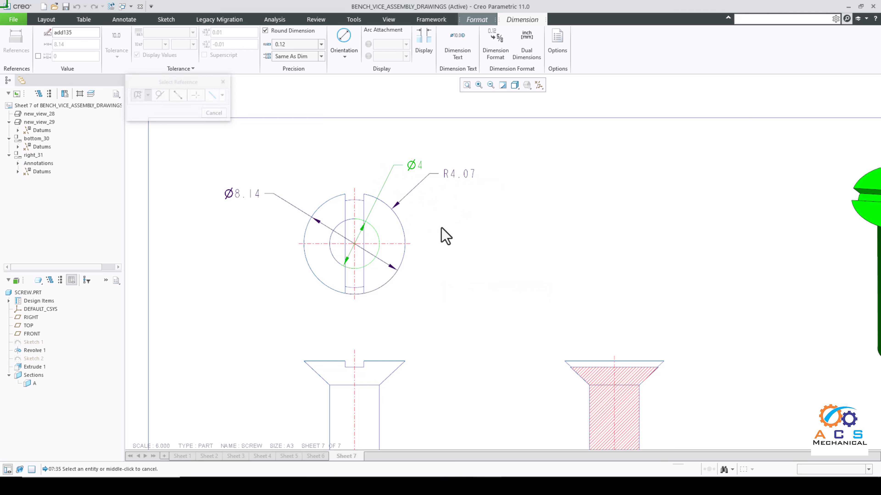
Step: Dimension the length of the shank's straight left edge in the front view, placing the text left of the screw
{"action": "scroll", "coordinate": [446, 236], "scroll_direction": "up", "scroll_amount": 3}
{"action": "scroll", "coordinate": [409, 358], "scroll_direction": "down", "scroll_amount": 2}
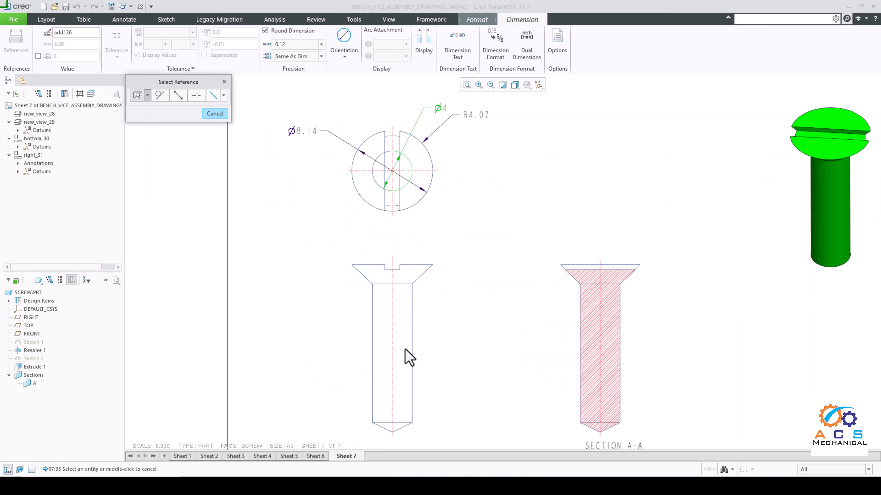
{"action": "scroll", "coordinate": [419, 299], "scroll_direction": "up", "scroll_amount": 1}
{"action": "scroll", "coordinate": [413, 354], "scroll_direction": "down", "scroll_amount": 1}
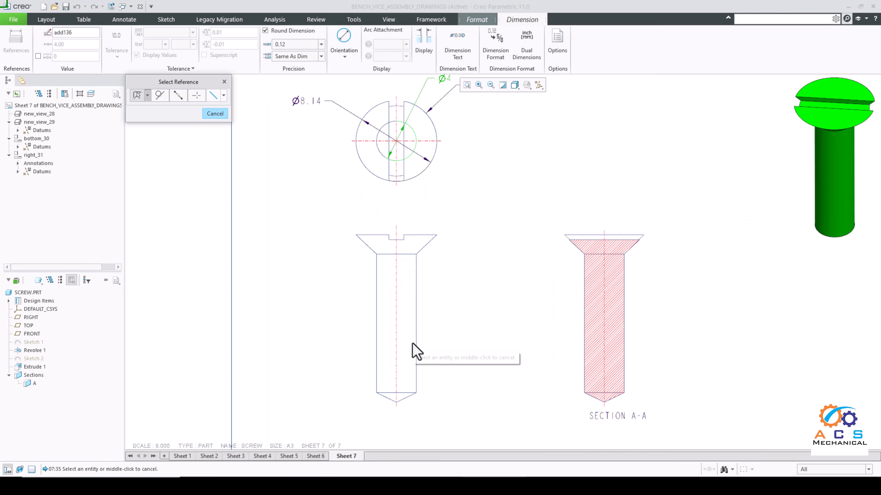
{"action": "left_click", "coordinate": [377, 342]}
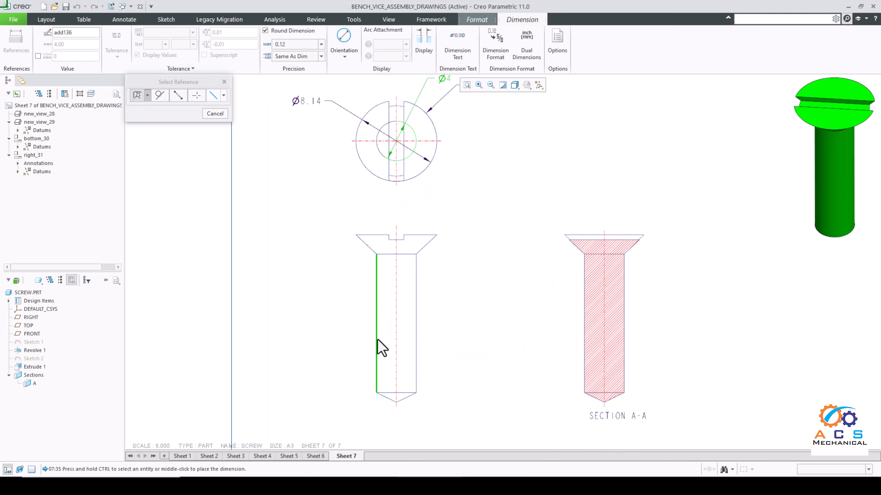
{"action": "scroll", "coordinate": [410, 247], "scroll_direction": "down", "scroll_amount": 2}
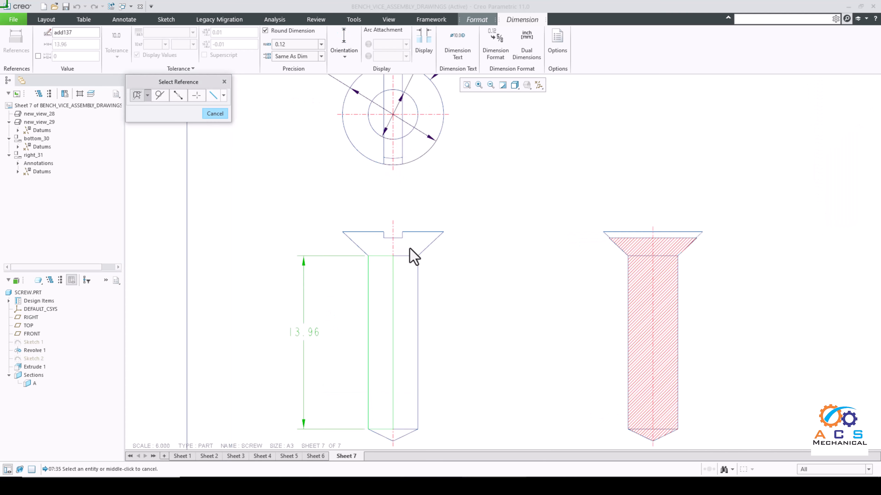
Step: Dimension the countersunk head's height and the angle between its right slanted edge and the shank's right edge in the front view
{"action": "left_click", "coordinate": [411, 258]}
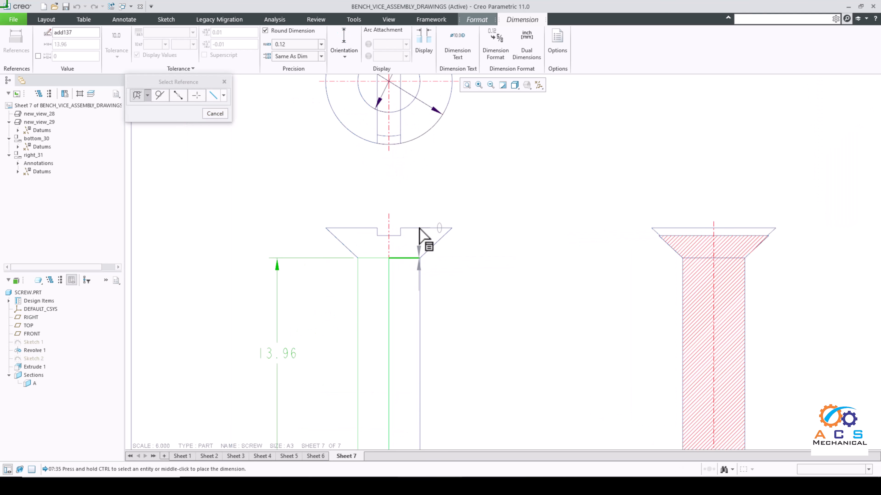
{"action": "left_click", "coordinate": [437, 228], "text": "ctrl"}
{"action": "middle_click", "coordinate": [478, 208]}
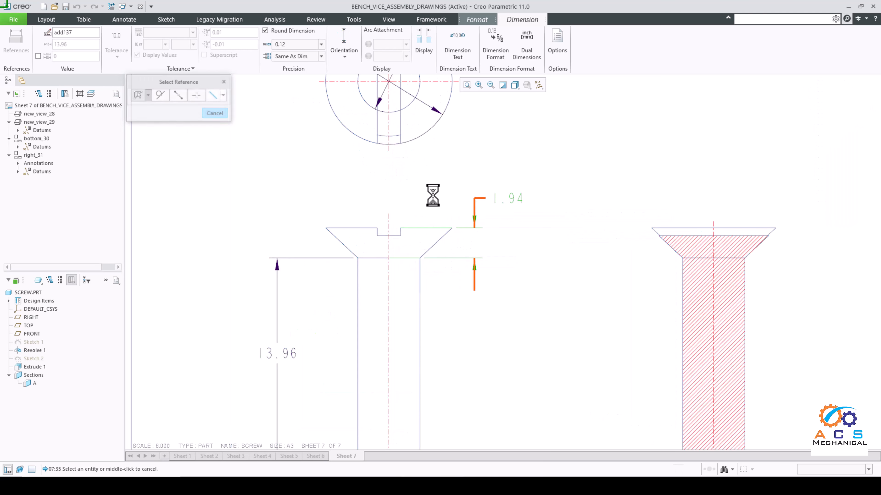
{"action": "scroll", "coordinate": [435, 239], "scroll_direction": "down", "scroll_amount": 3}
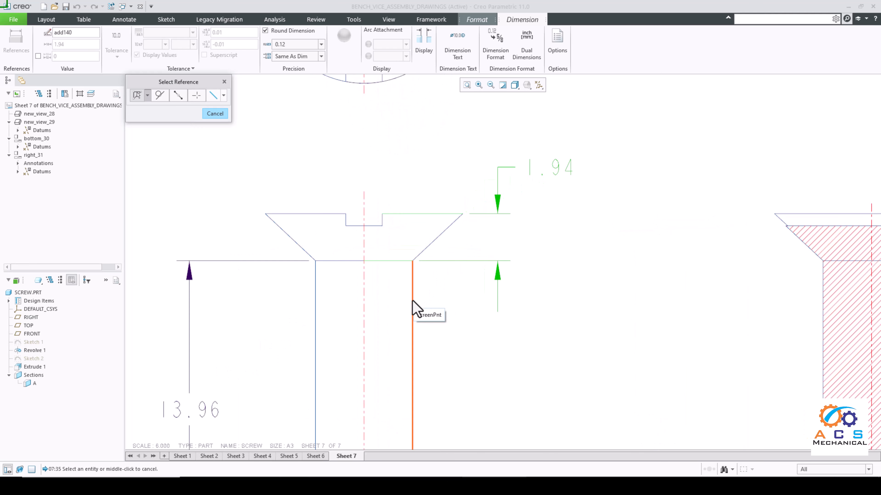
{"action": "left_click", "coordinate": [412, 305]}
{"action": "left_click", "coordinate": [429, 245], "text": "ctrl"}
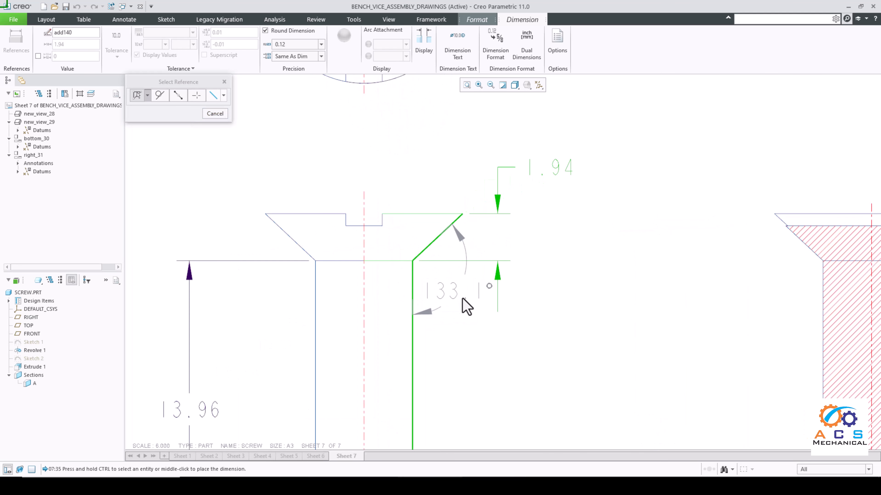
{"action": "middle_click", "coordinate": [466, 299]}
Step: Dimension the angle between the two slanted edges of the screw's pointed tip, placing the text inside the shank above it
{"action": "scroll", "coordinate": [427, 265], "scroll_direction": "up", "scroll_amount": 1}
{"action": "scroll", "coordinate": [427, 265], "scroll_direction": "up", "scroll_amount": 2}
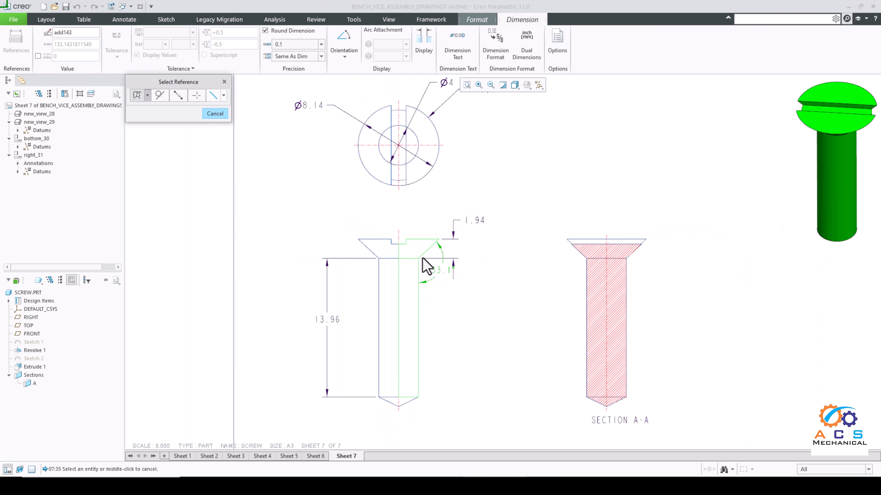
{"action": "scroll", "coordinate": [413, 399], "scroll_direction": "down", "scroll_amount": 5}
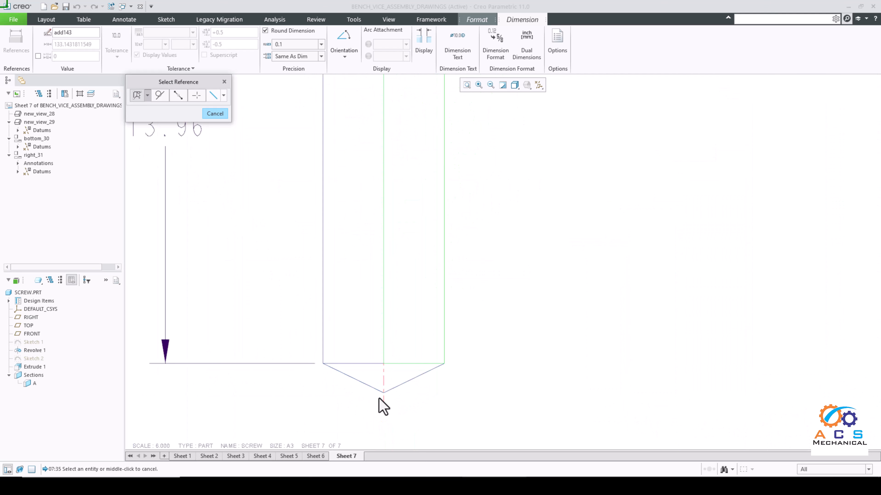
{"action": "left_click", "coordinate": [360, 380]}
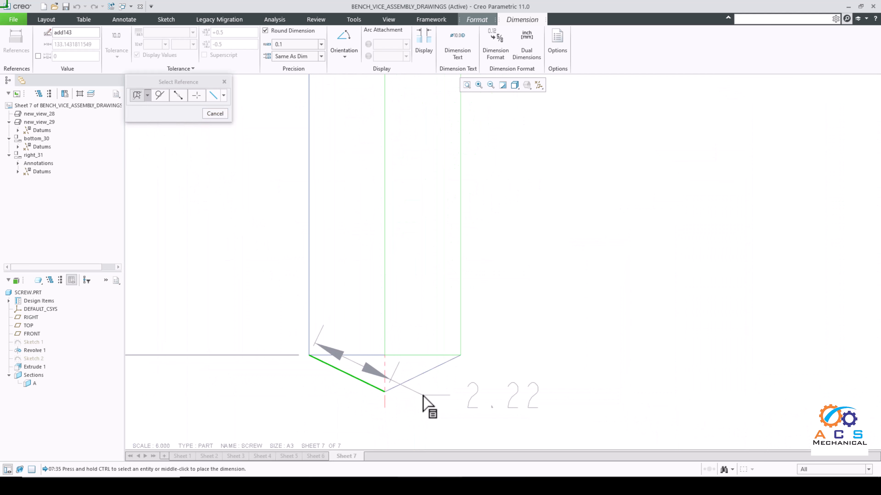
{"action": "left_click", "coordinate": [421, 374], "text": "ctrl"}
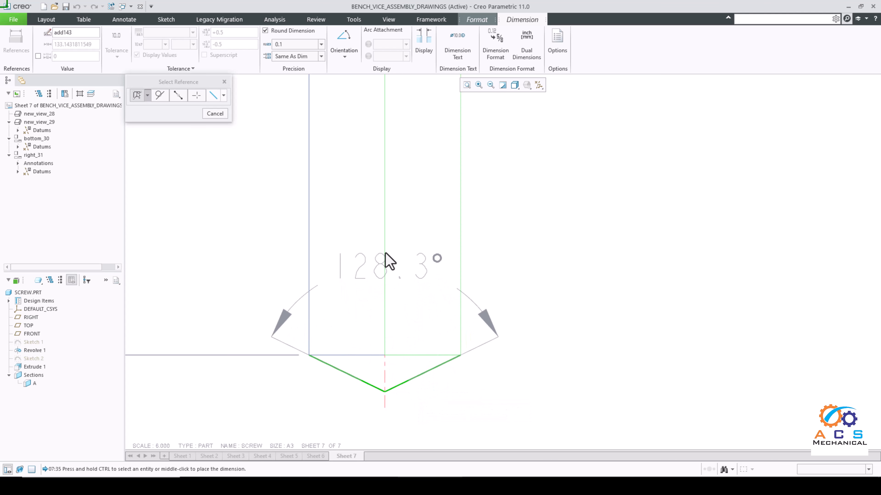
{"action": "middle_click", "coordinate": [371, 188]}
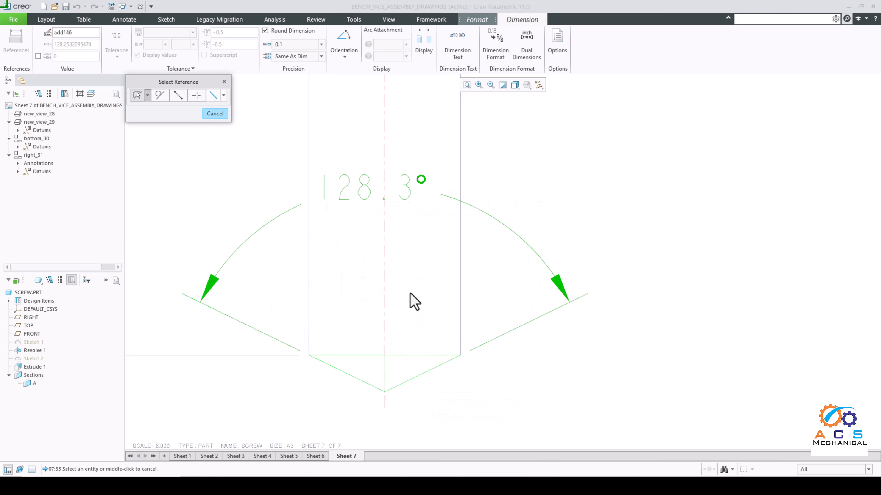
Step: Dimension the tip's height from the shank's lower edge to an imaginary horizontal line through the tip vertex, then finish dimensioning
{"action": "scroll", "coordinate": [409, 299], "scroll_direction": "up", "scroll_amount": 1}
{"action": "scroll", "coordinate": [386, 357], "scroll_direction": "down", "scroll_amount": 1}
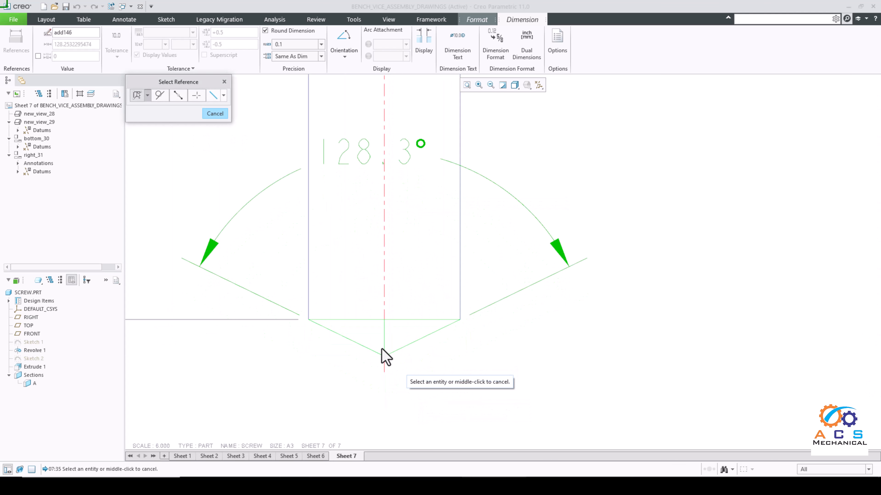
{"action": "left_click", "coordinate": [413, 322]}
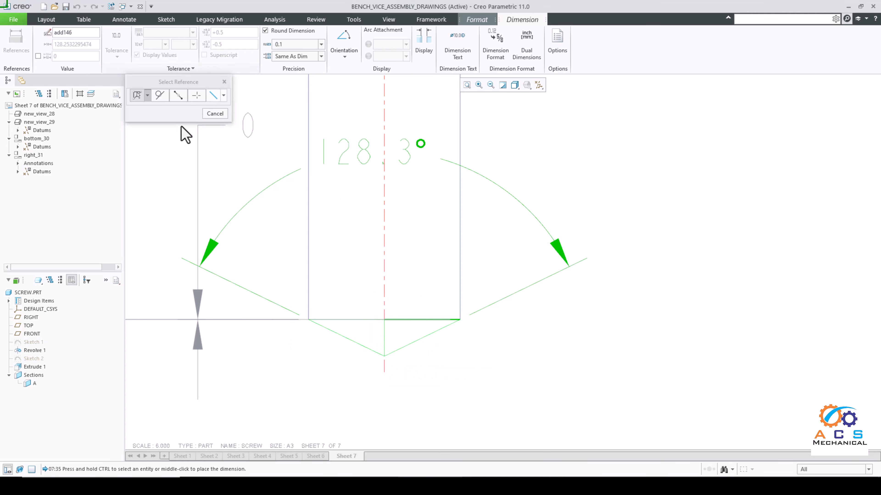
{"action": "left_click", "coordinate": [223, 96]}
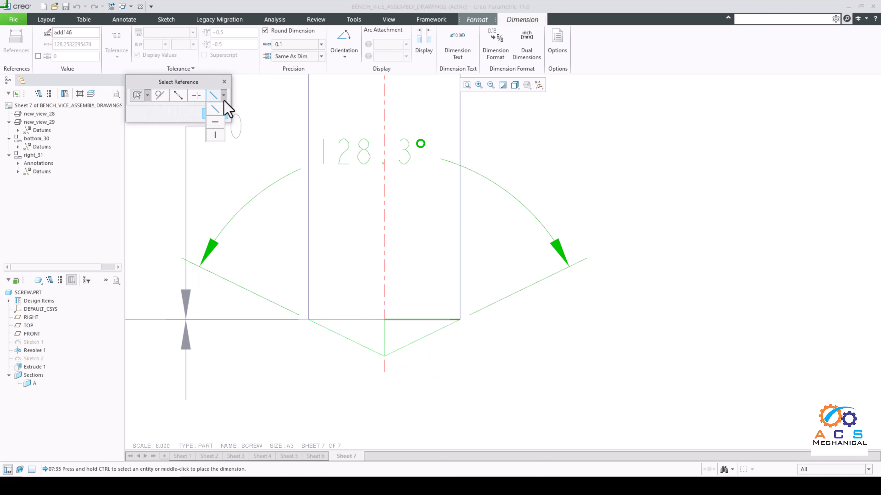
{"action": "left_click", "coordinate": [214, 122]}
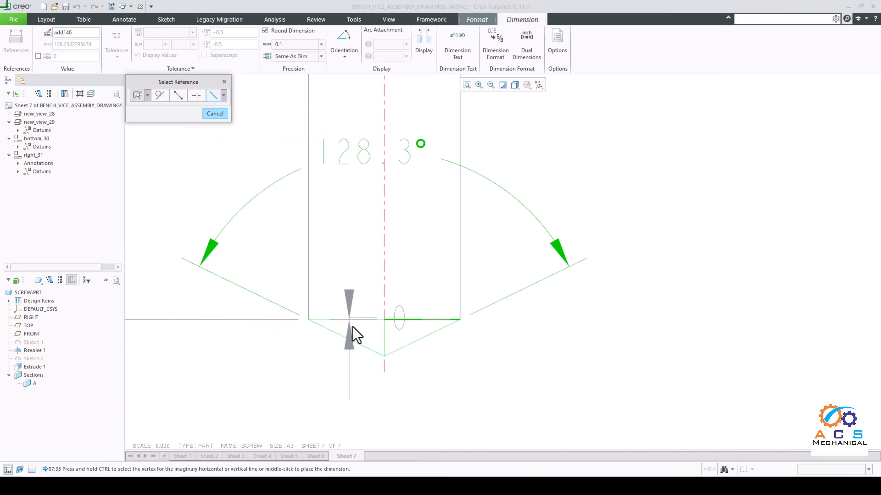
{"action": "left_click", "coordinate": [383, 356], "text": "ctrl"}
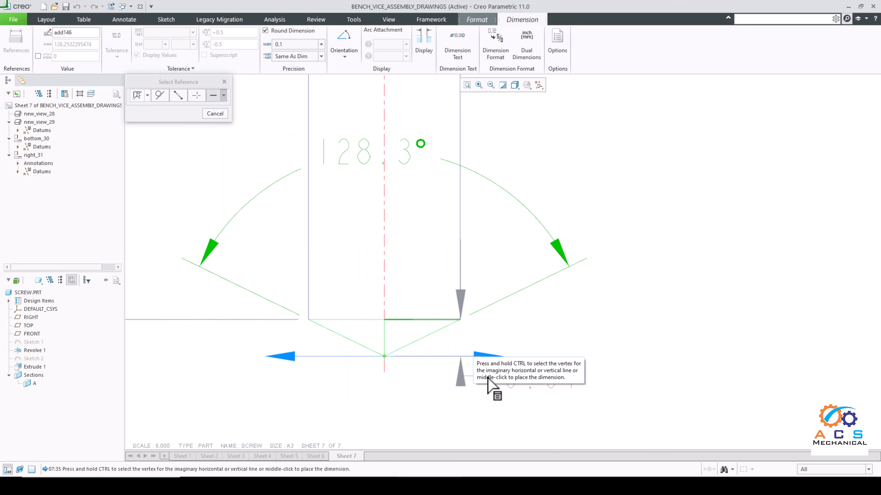
{"action": "scroll", "coordinate": [474, 368], "scroll_direction": "down", "scroll_amount": 1}
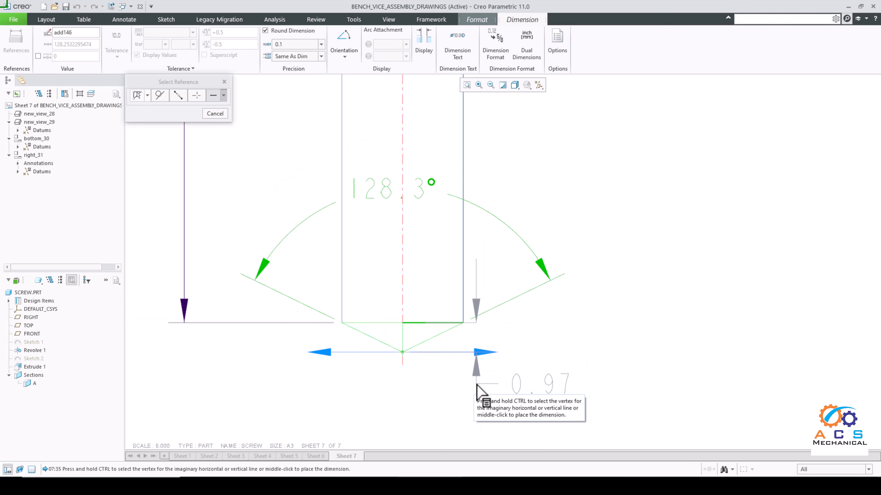
{"action": "middle_click", "coordinate": [491, 387]}
{"action": "scroll", "coordinate": [502, 362], "scroll_direction": "down", "scroll_amount": 5}
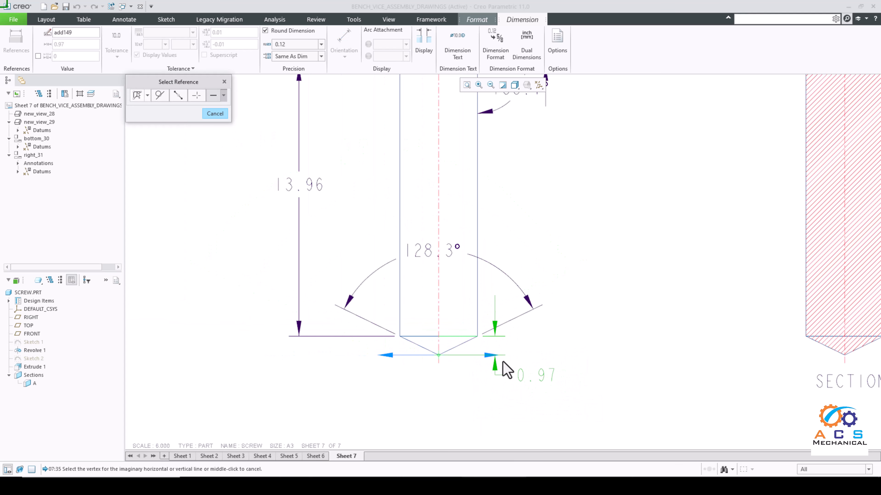
{"action": "scroll", "coordinate": [555, 257], "scroll_direction": "up", "scroll_amount": 3}
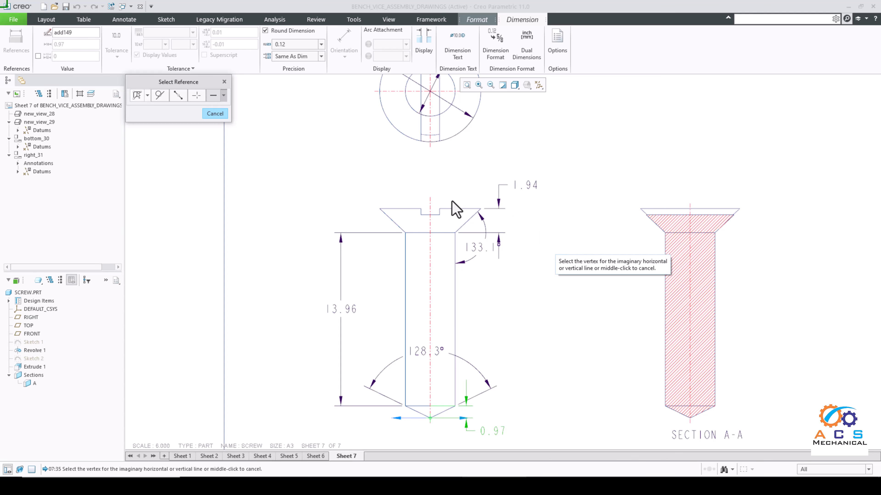
{"action": "scroll", "coordinate": [452, 206], "scroll_direction": "up", "scroll_amount": 2}
{"action": "scroll", "coordinate": [396, 209], "scroll_direction": "down", "scroll_amount": 2}
{"action": "scroll", "coordinate": [402, 219], "scroll_direction": "up", "scroll_amount": 2}
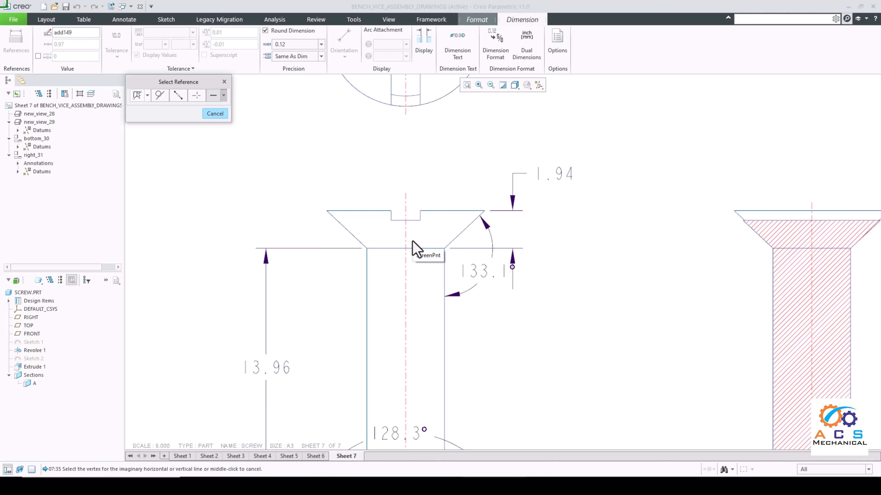
{"action": "left_click", "coordinate": [215, 115]}
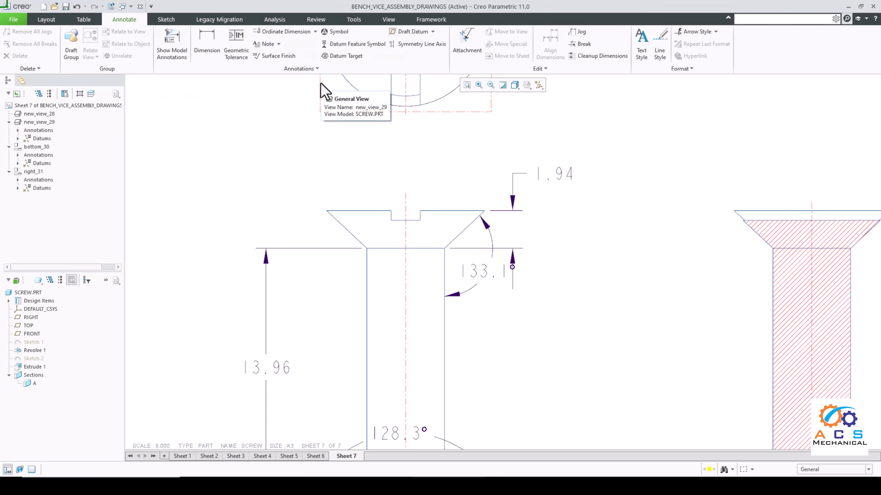
Step: Define a detailed view of the screw's head slot in the front view, centred on the slot's right edge and enclosed by a spline
{"action": "left_click", "coordinate": [48, 21]}
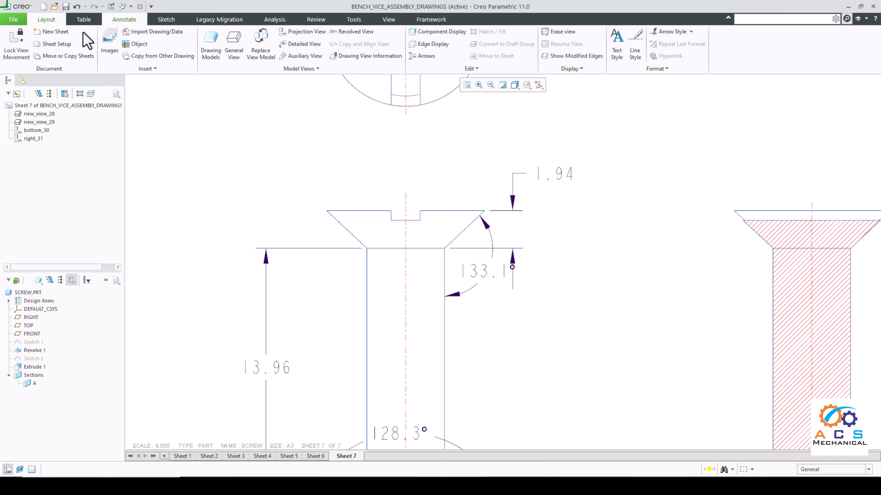
{"action": "left_click", "coordinate": [301, 45]}
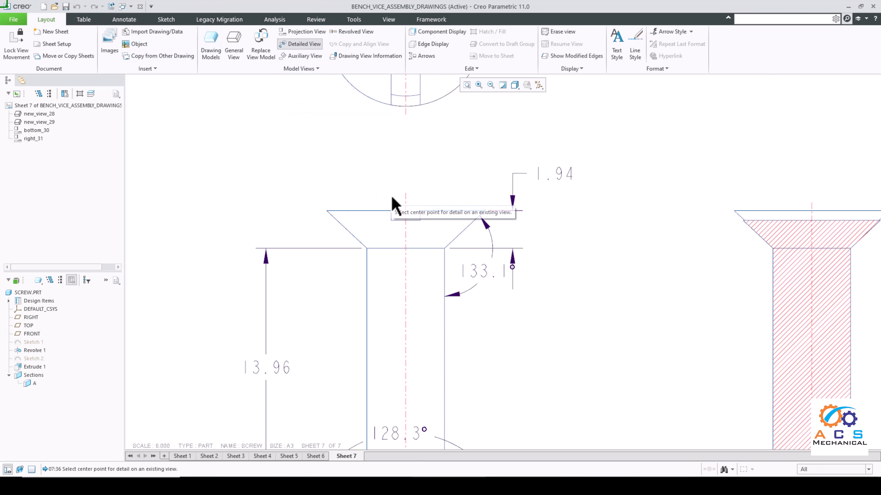
{"action": "scroll", "coordinate": [395, 202], "scroll_direction": "down", "scroll_amount": 2}
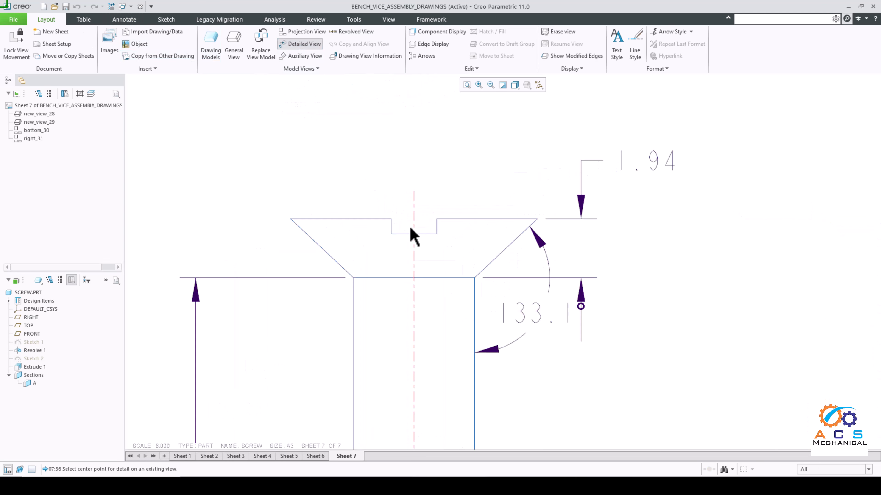
{"action": "left_click", "coordinate": [436, 232]}
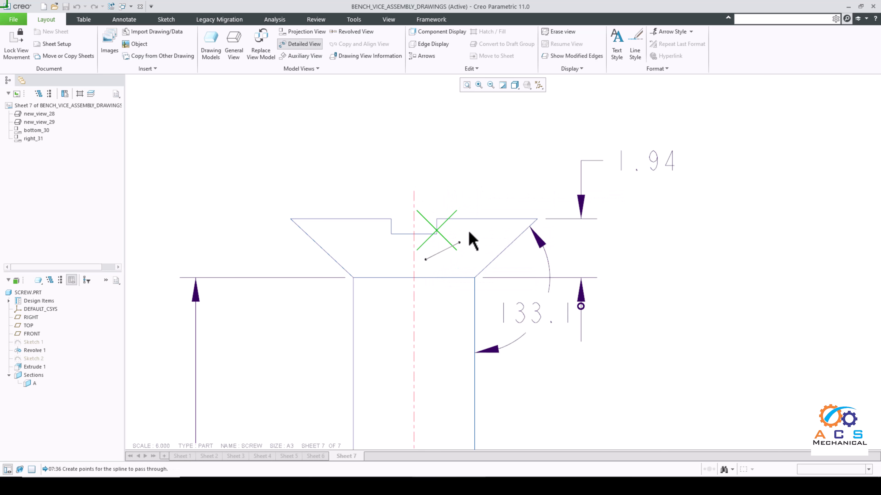
{"action": "left_click", "coordinate": [466, 198]}
{"action": "left_click", "coordinate": [375, 189]}
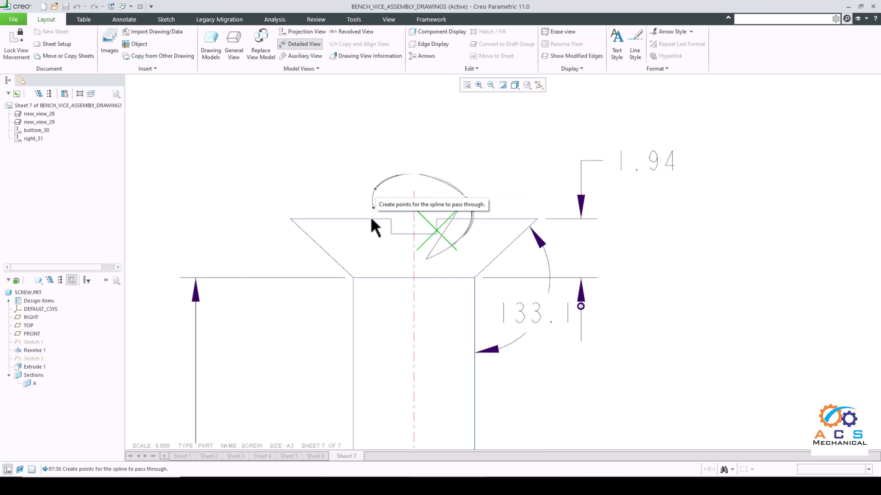
{"action": "left_click", "coordinate": [378, 254]}
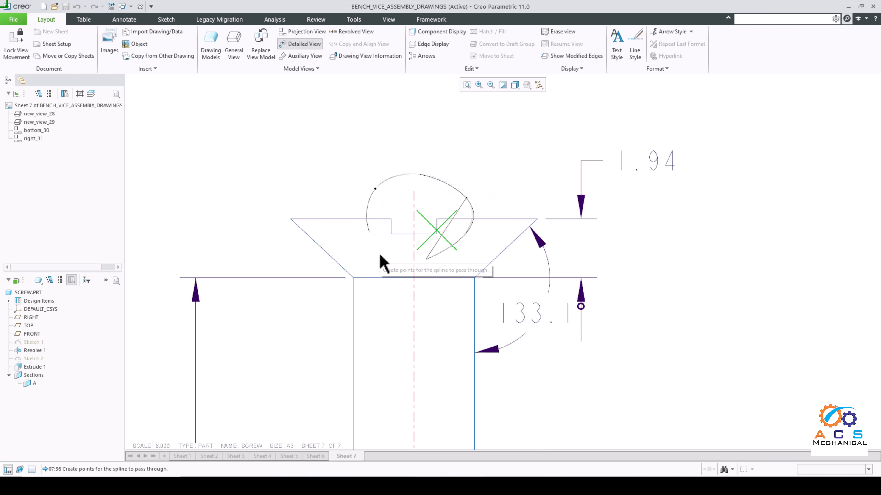
{"action": "left_click", "coordinate": [426, 260]}
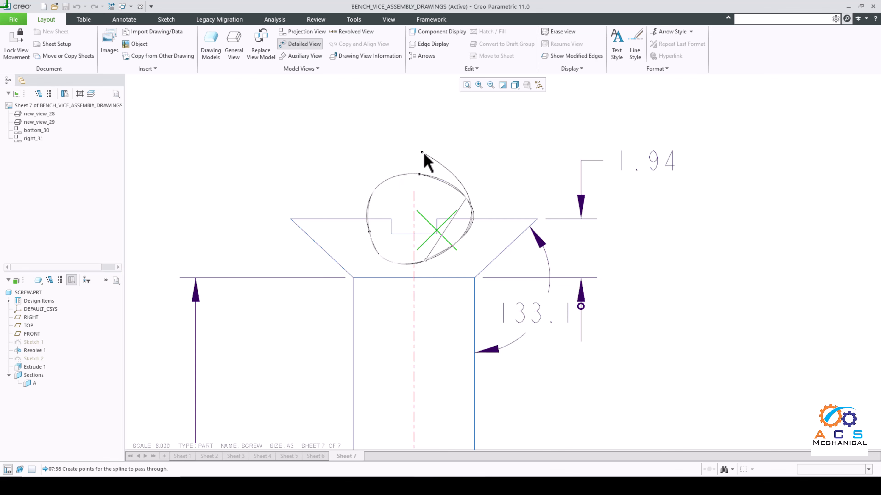
{"action": "middle_click", "coordinate": [344, 148]}
Step: Place the slot detail view to the right of Section A-A and shift it slightly further right
{"action": "scroll", "coordinate": [344, 148], "scroll_direction": "down", "scroll_amount": 3}
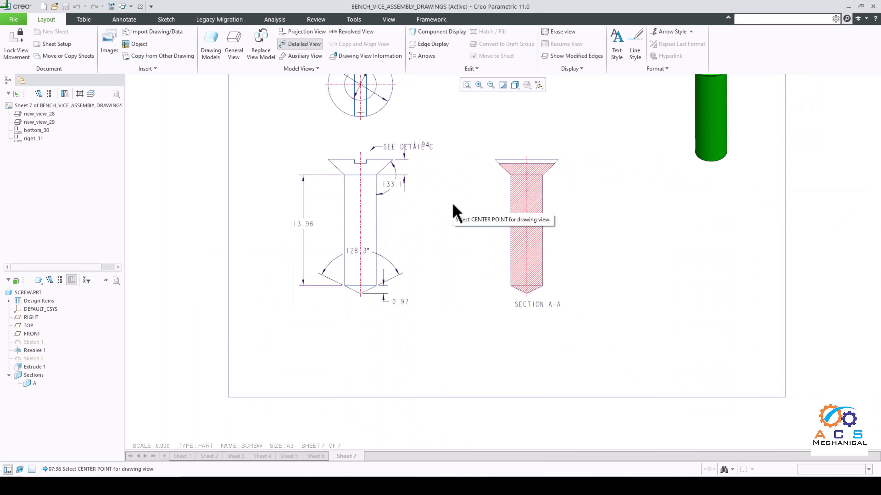
{"action": "left_click", "coordinate": [644, 236]}
{"action": "scroll", "coordinate": [631, 242], "scroll_direction": "up", "scroll_amount": 1}
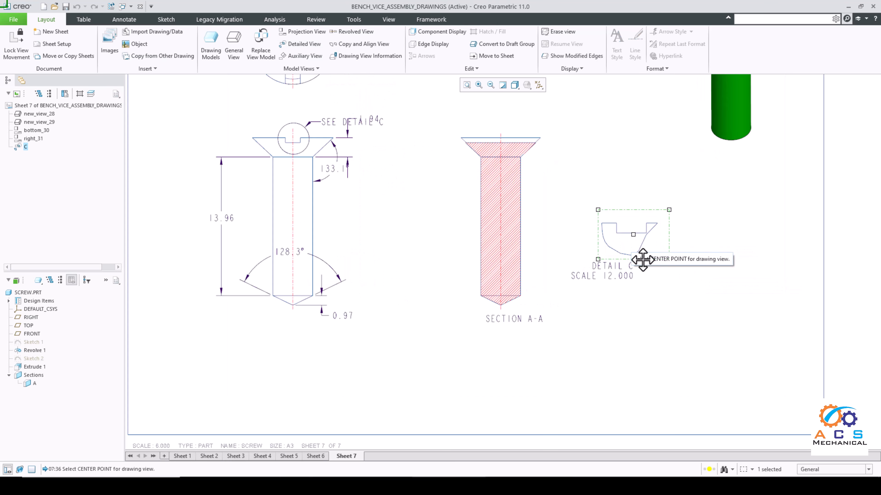
{"action": "left_click_drag", "start_coordinate": [647, 261], "coordinate": [659, 261]}
{"action": "left_click", "coordinate": [665, 306]}
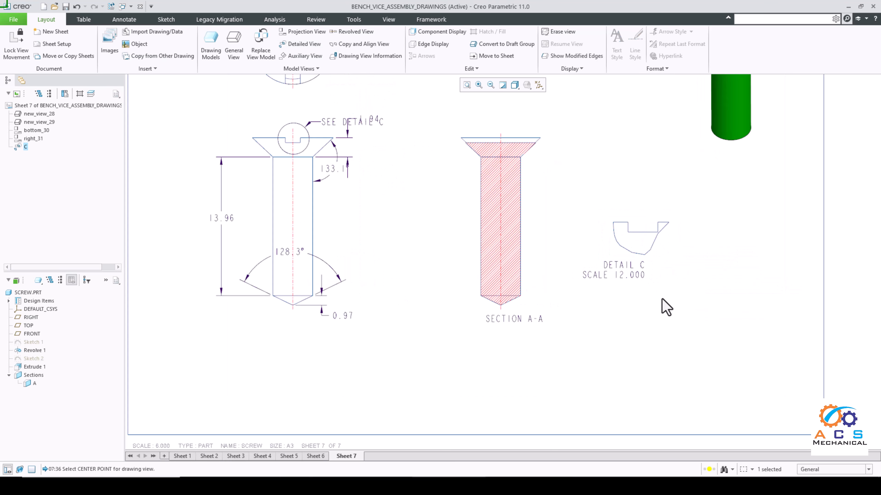
{"action": "left_click", "coordinate": [609, 272]}
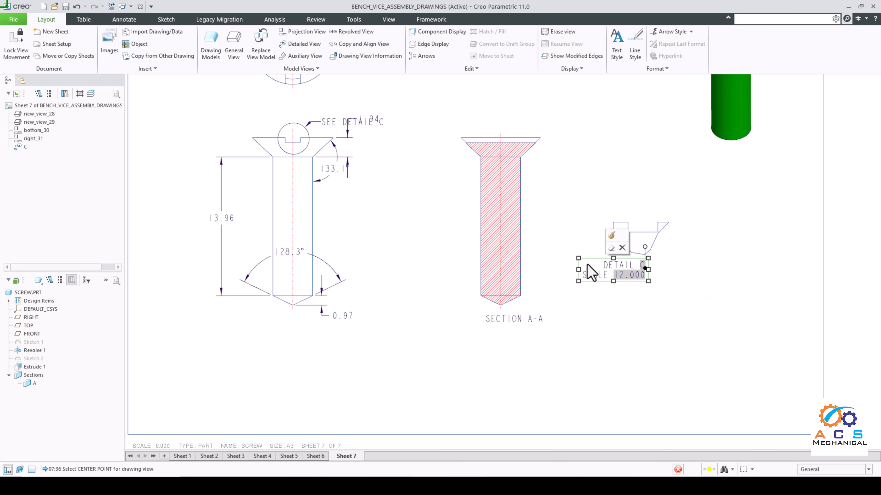
{"action": "left_click", "coordinate": [677, 287]}
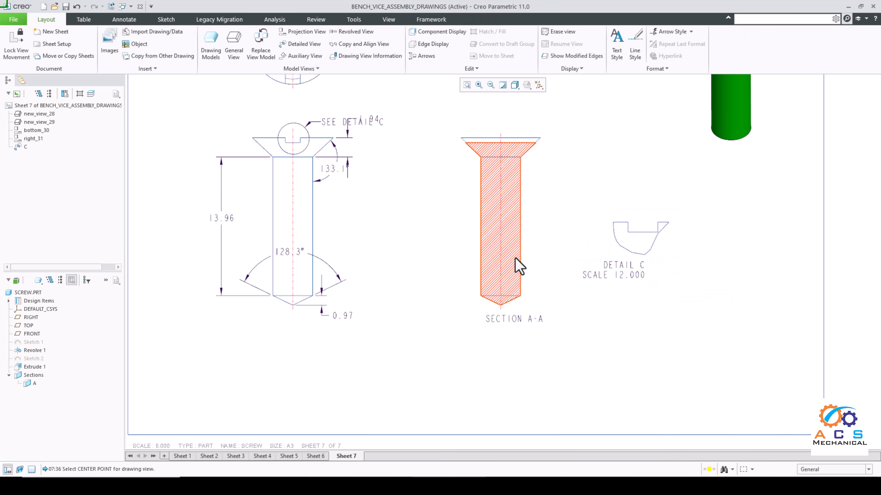
Step: Dimension the slot's width between its two vertical edges in Detail C, placing the text above the slot
{"action": "scroll", "coordinate": [624, 225], "scroll_direction": "up", "scroll_amount": 1}
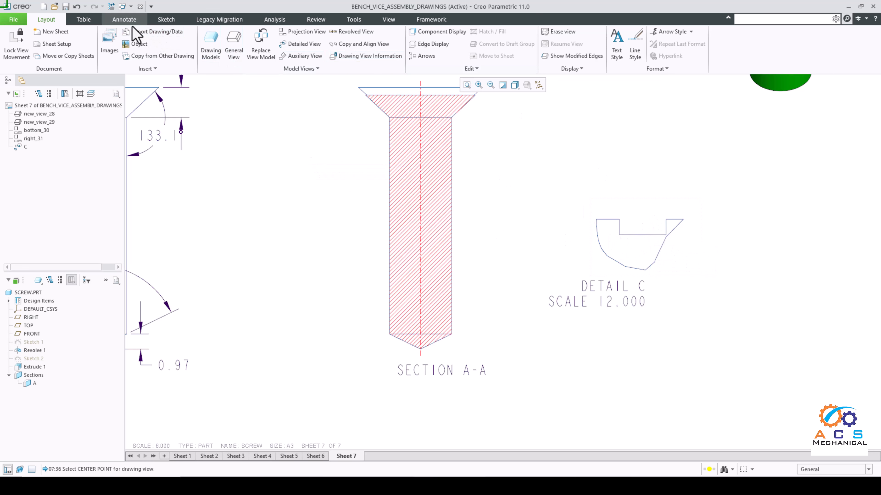
{"action": "left_click", "coordinate": [124, 20]}
{"action": "left_click", "coordinate": [207, 41]}
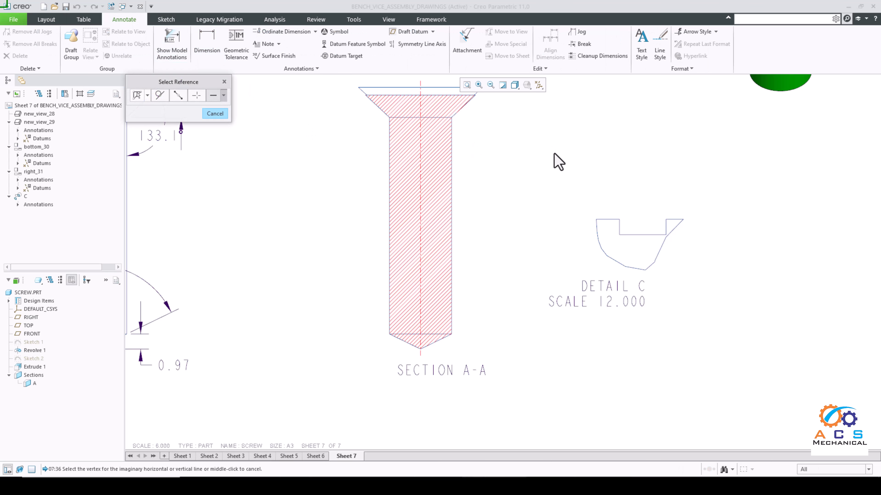
{"action": "scroll", "coordinate": [719, 251], "scroll_direction": "up", "scroll_amount": 1}
{"action": "scroll", "coordinate": [718, 251], "scroll_direction": "up", "scroll_amount": 1}
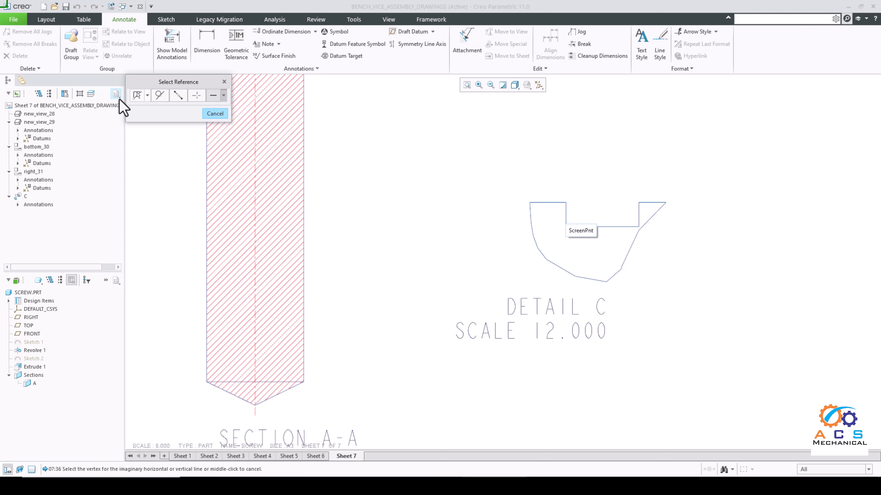
{"action": "left_click", "coordinate": [567, 212]}
{"action": "left_click", "coordinate": [638, 217], "text": "ctrl"}
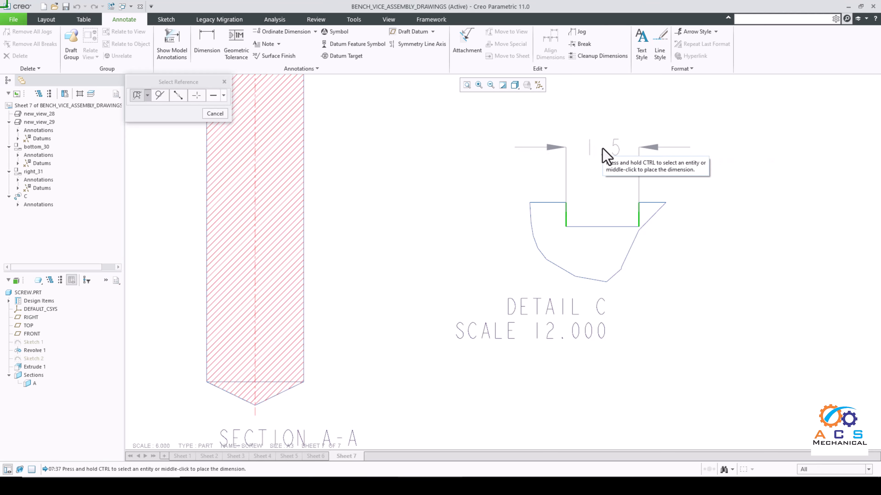
{"action": "middle_click", "coordinate": [604, 156]}
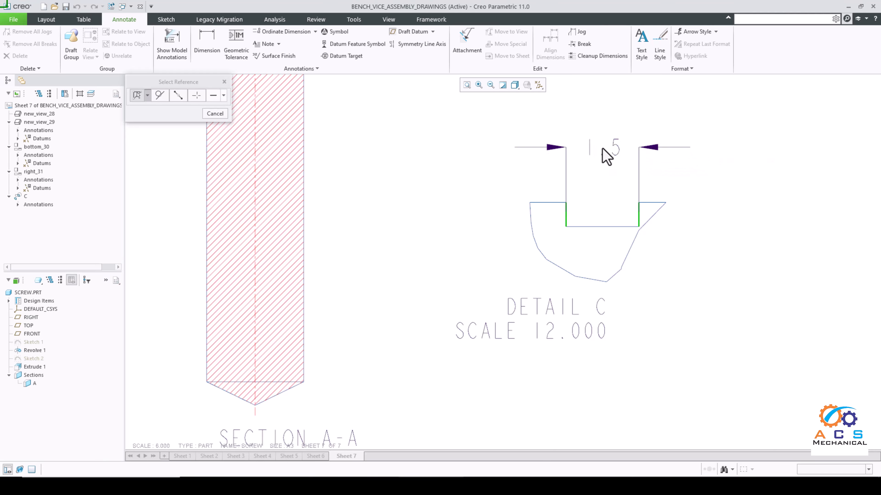
Step: Dimension the slot's depth from its right vertical edge in Detail C, placing the text below right, and finish dimensioning
{"action": "left_click", "coordinate": [640, 218]}
{"action": "middle_click", "coordinate": [686, 276]}
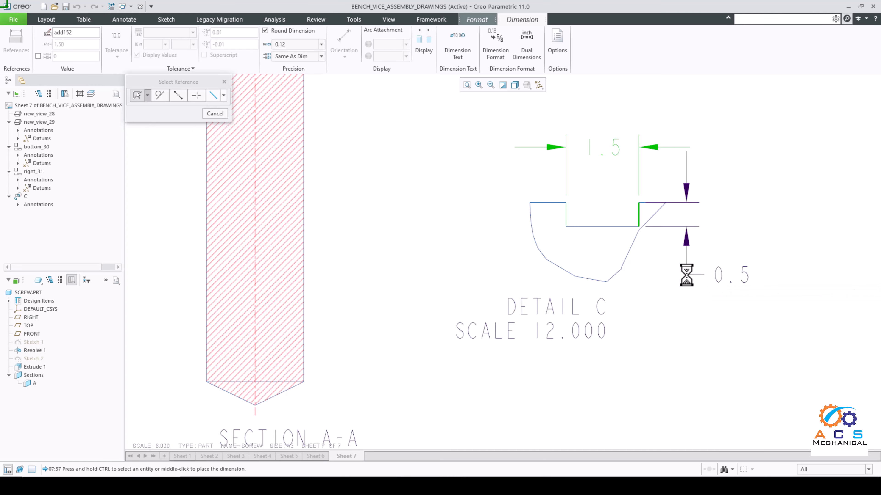
{"action": "scroll", "coordinate": [680, 236], "scroll_direction": "up", "scroll_amount": 2}
{"action": "left_click", "coordinate": [216, 116]}
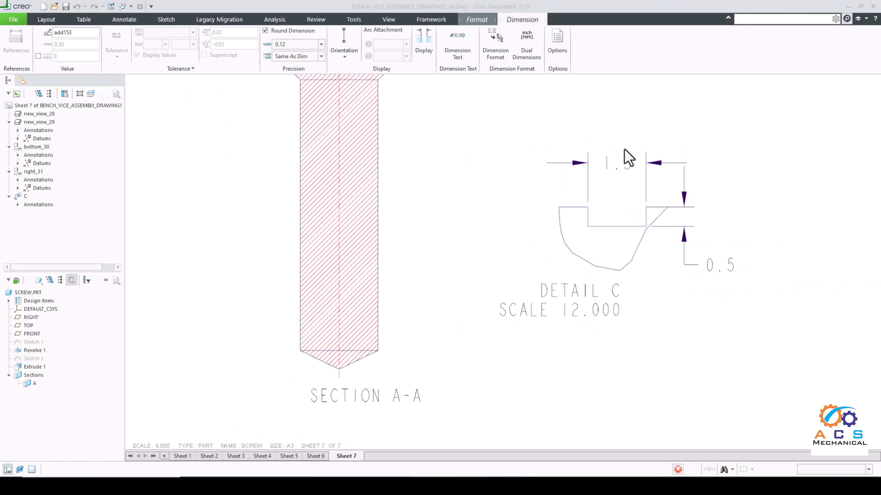
Step: Flip the arrows of the slot width dimension in Detail C so they lie inside the extension lines
{"action": "scroll", "coordinate": [652, 153], "scroll_direction": "down", "scroll_amount": 2}
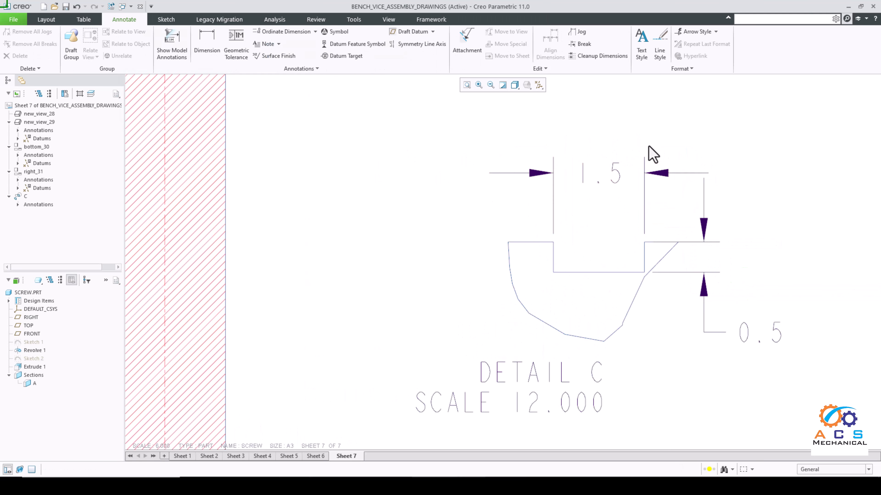
{"action": "left_click", "coordinate": [663, 179]}
{"action": "left_click", "coordinate": [679, 135]}
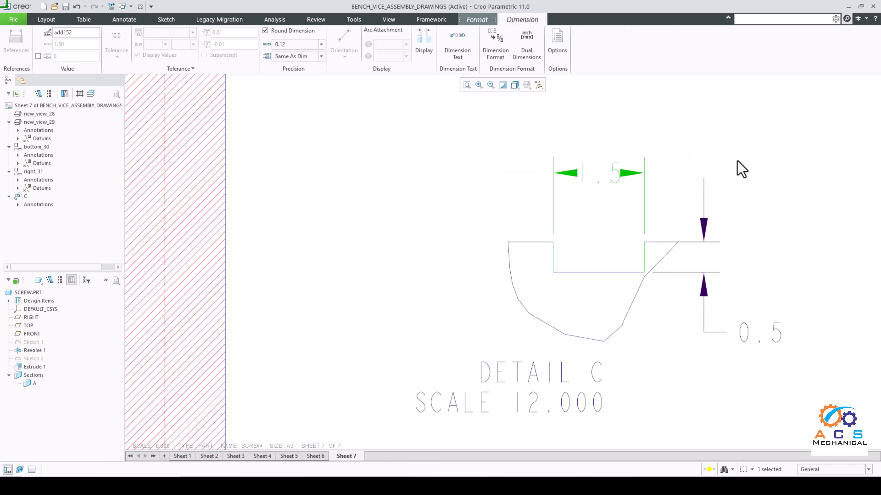
{"action": "left_click", "coordinate": [653, 197]}
Step: Change the font of all dimensions and notes on the sheet to Arial WGL
{"action": "scroll", "coordinate": [597, 195], "scroll_direction": "down", "scroll_amount": 5}
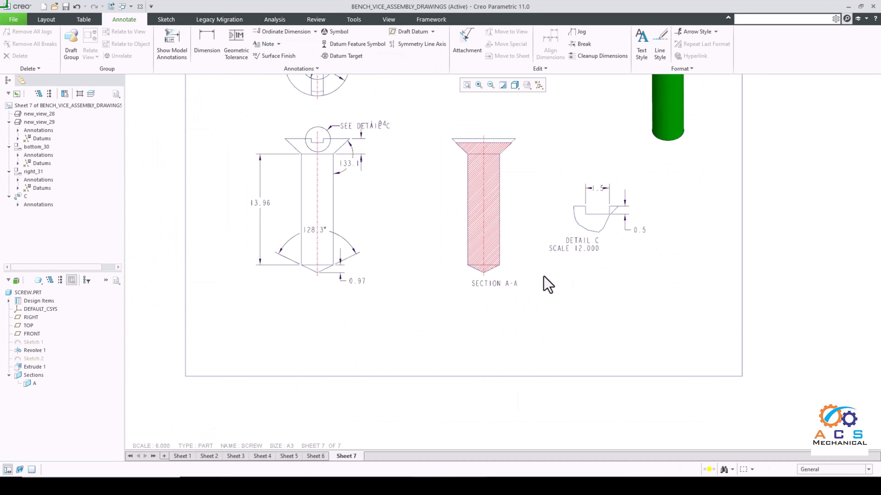
{"action": "scroll", "coordinate": [547, 281], "scroll_direction": "down", "scroll_amount": 2}
{"action": "scroll", "coordinate": [434, 175], "scroll_direction": "up", "scroll_amount": 2}
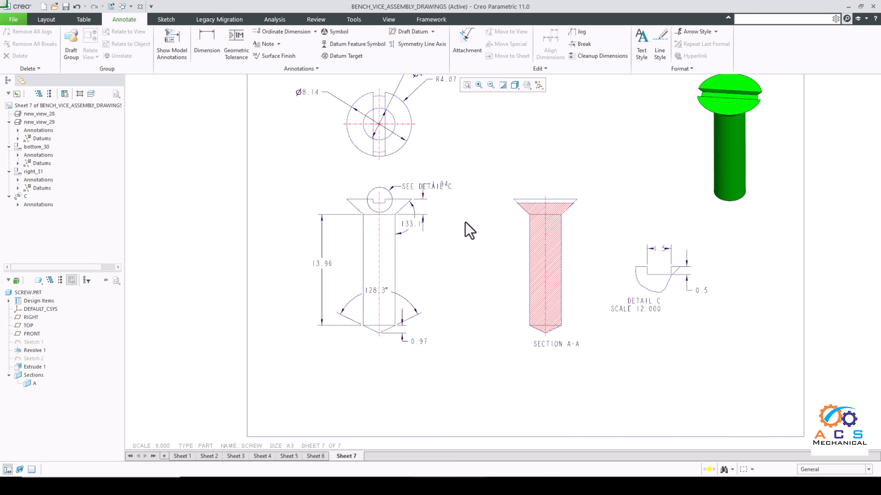
{"action": "scroll", "coordinate": [465, 223], "scroll_direction": "down", "scroll_amount": 2}
{"action": "scroll", "coordinate": [532, 263], "scroll_direction": "down", "scroll_amount": 1}
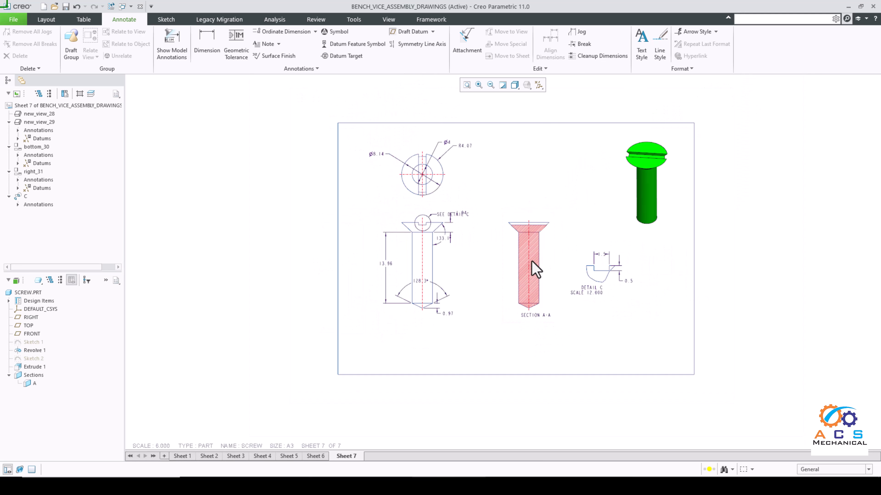
{"action": "left_click_drag", "start_coordinate": [413, 316], "coordinate": [357, 338]}
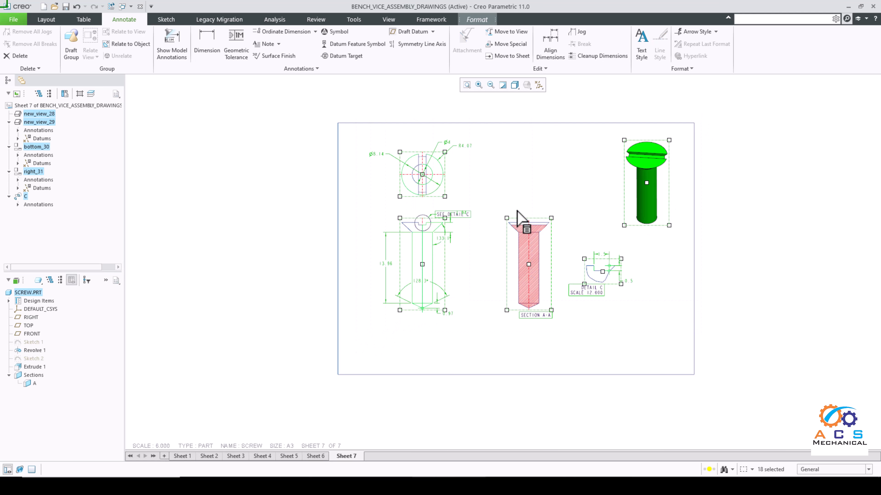
{"action": "left_click", "coordinate": [476, 19]}
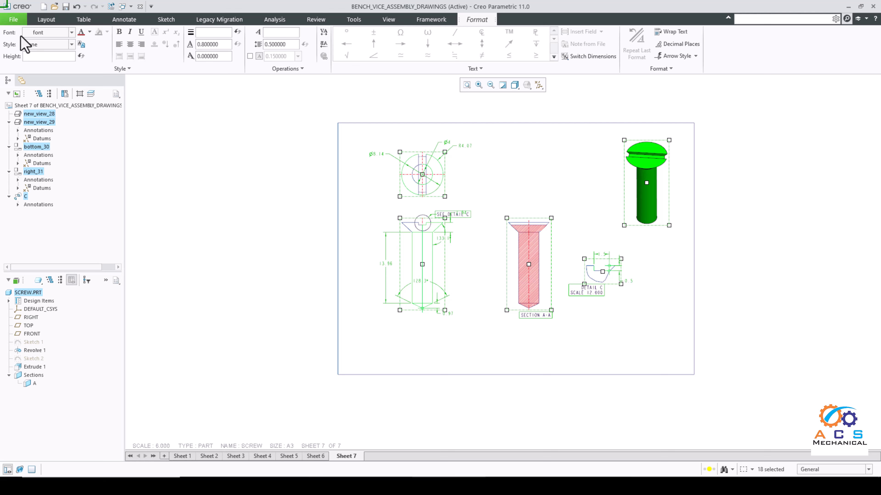
{"action": "left_click", "coordinate": [71, 32]}
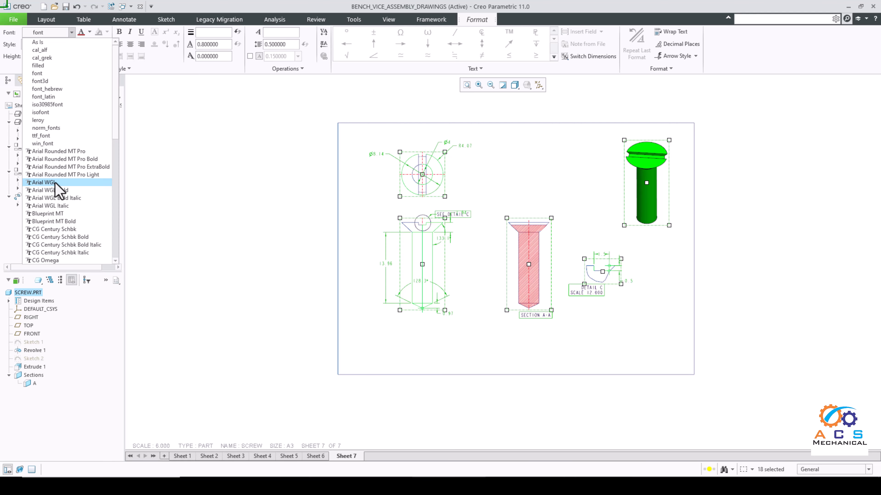
{"action": "left_click", "coordinate": [44, 183]}
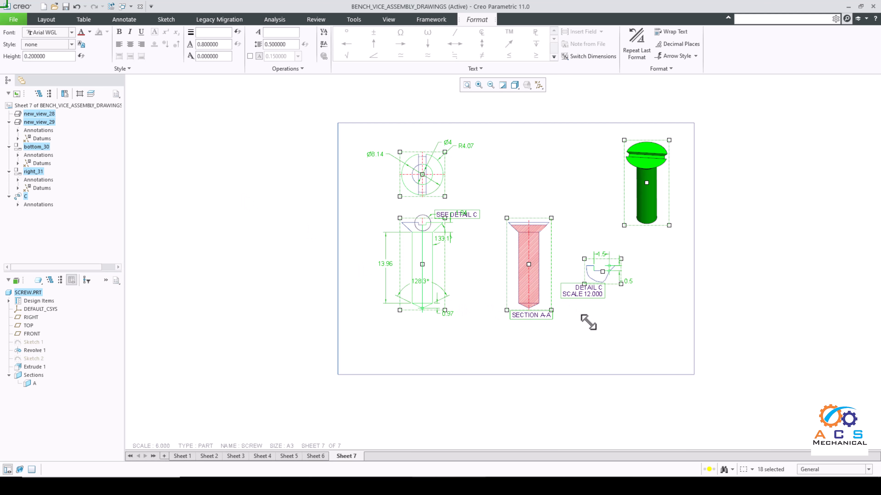
{"action": "left_click", "coordinate": [595, 310]}
Step: Move the Detail C view slightly upward on the sheet
{"action": "scroll", "coordinate": [515, 226], "scroll_direction": "up", "scroll_amount": 2}
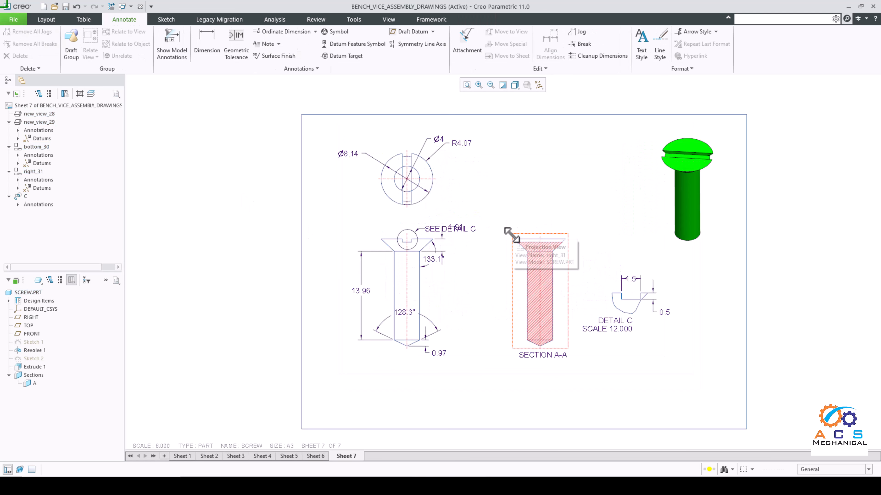
{"action": "scroll", "coordinate": [478, 247], "scroll_direction": "down", "scroll_amount": 2}
{"action": "scroll", "coordinate": [591, 306], "scroll_direction": "up", "scroll_amount": 2}
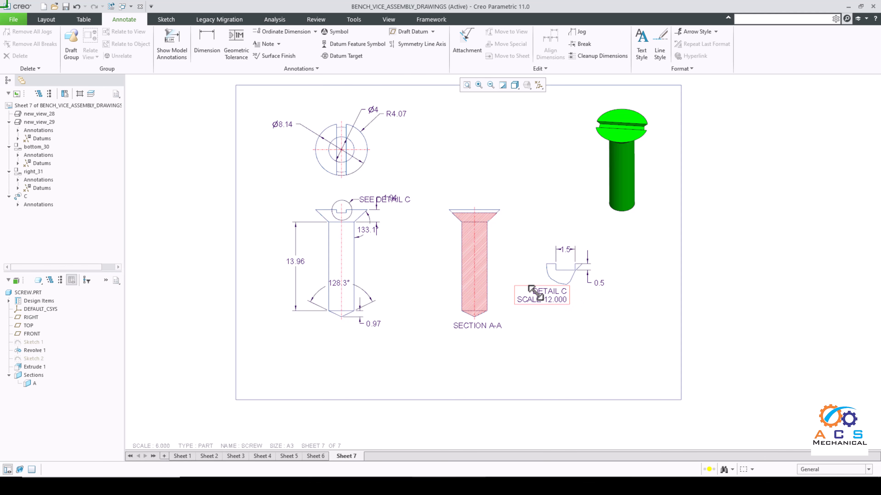
{"action": "left_click", "coordinate": [552, 298]}
{"action": "scroll", "coordinate": [550, 287], "scroll_direction": "down", "scroll_amount": 2}
{"action": "scroll", "coordinate": [557, 276], "scroll_direction": "up", "scroll_amount": 5}
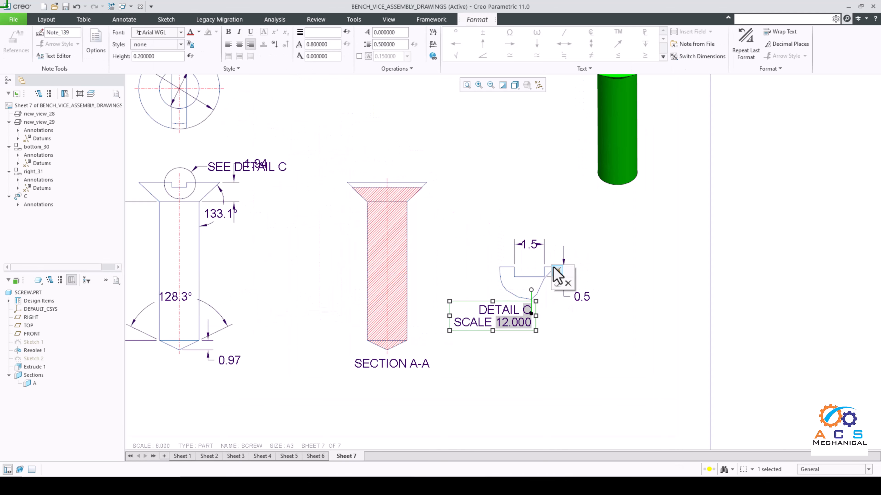
{"action": "left_click", "coordinate": [644, 281]}
{"action": "left_click", "coordinate": [543, 311]}
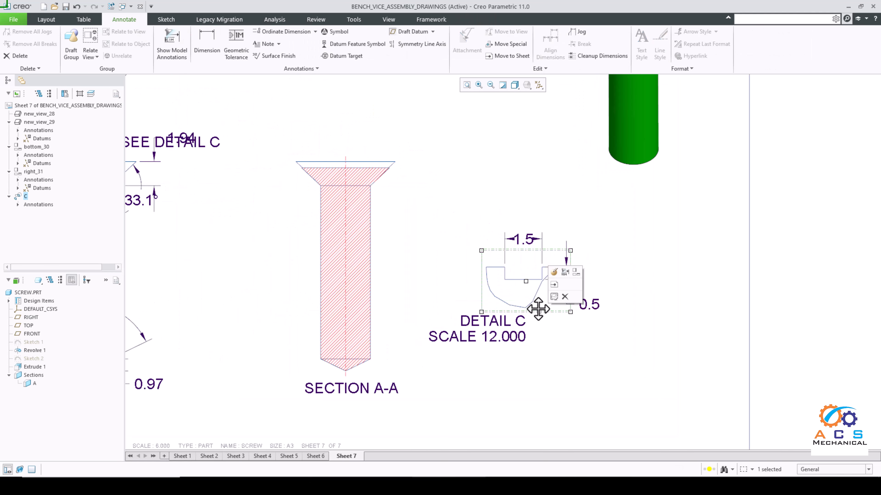
{"action": "left_click_drag", "start_coordinate": [540, 293], "coordinate": [541, 274]}
Step: Centre-align the text of the Detail C scale note and position the note directly beneath the detail view
{"action": "left_click", "coordinate": [466, 303]}
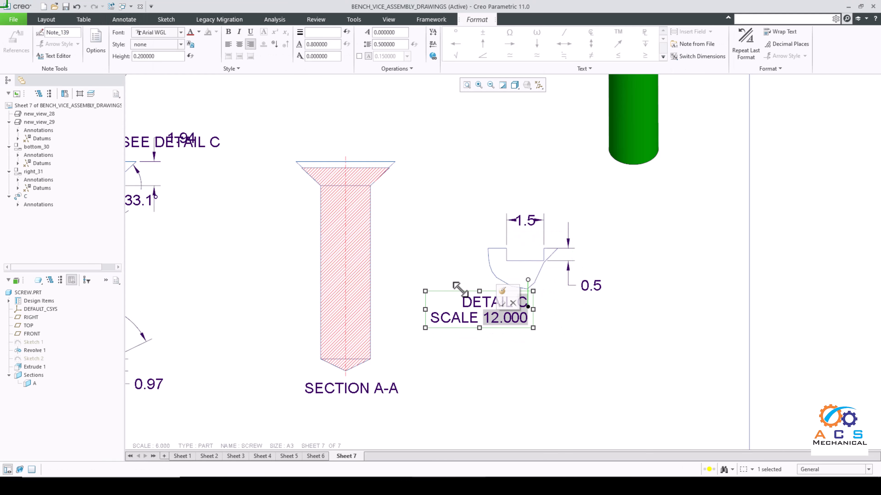
{"action": "left_click_drag", "start_coordinate": [456, 291], "coordinate": [512, 305]}
{"action": "left_click", "coordinate": [240, 44]}
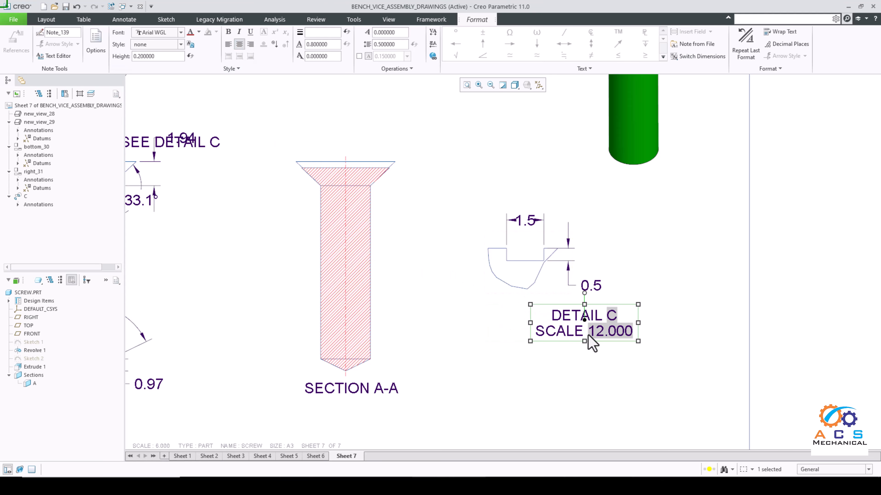
{"action": "left_click_drag", "start_coordinate": [548, 310], "coordinate": [548, 309]}
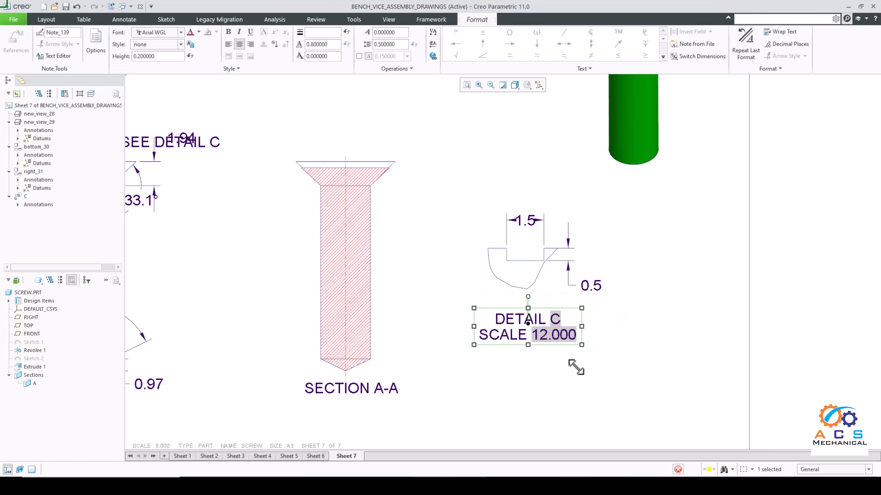
Step: Shift the SECTION A-A label slightly so it sits centred beneath the section view
{"action": "left_click", "coordinate": [577, 367]}
{"action": "scroll", "coordinate": [430, 333], "scroll_direction": "up", "scroll_amount": 2}
{"action": "scroll", "coordinate": [397, 376], "scroll_direction": "down", "scroll_amount": 3}
{"action": "left_click", "coordinate": [394, 366]}
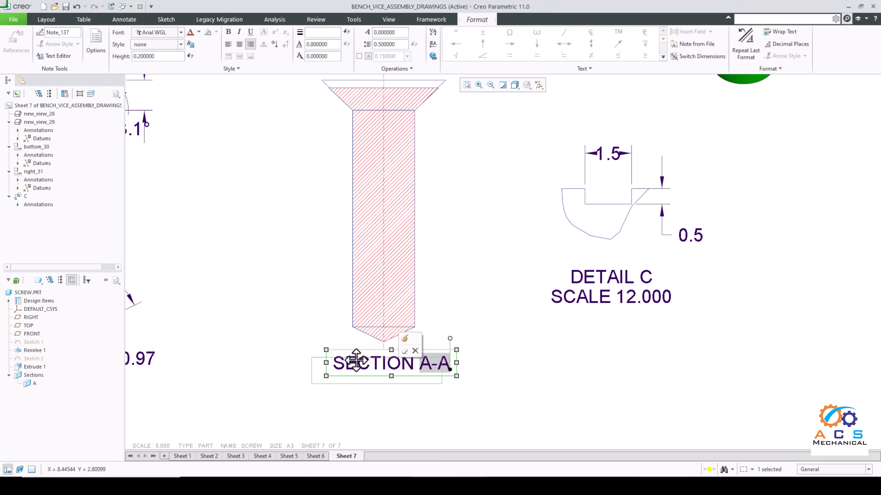
{"action": "left_click", "coordinate": [482, 378]}
{"action": "scroll", "coordinate": [487, 368], "scroll_direction": "up", "scroll_amount": 2}
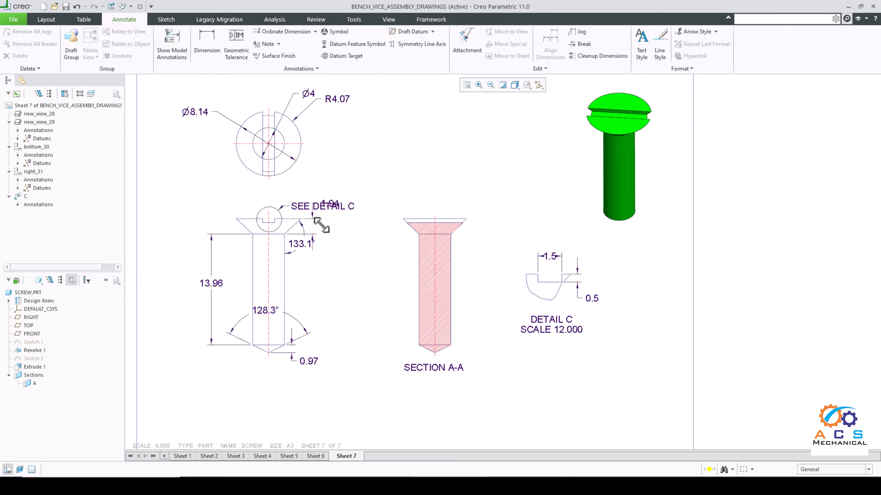
Step: Move the SEE DETAIL C note up and to the right, clear of the head height dimension
{"action": "scroll", "coordinate": [323, 226], "scroll_direction": "down", "scroll_amount": 2}
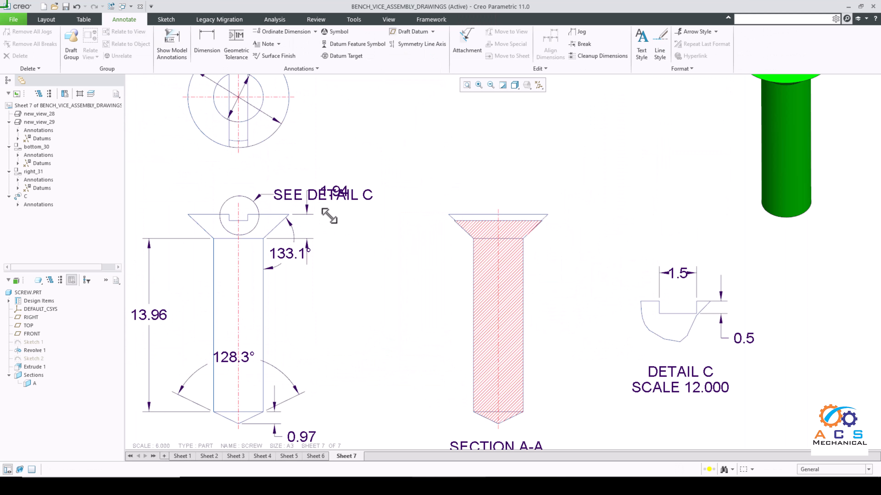
{"action": "left_click", "coordinate": [357, 203]}
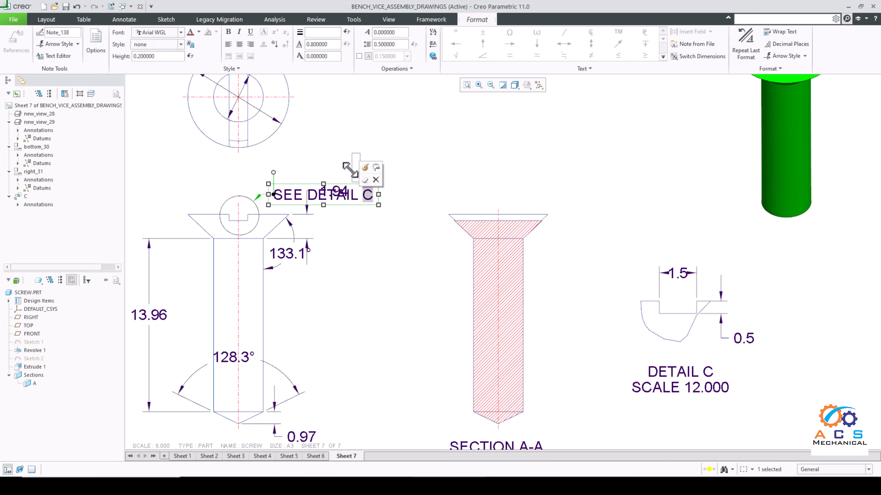
{"action": "left_click_drag", "start_coordinate": [350, 170], "coordinate": [359, 153]}
{"action": "left_click", "coordinate": [355, 197]}
{"action": "left_click_drag", "start_coordinate": [353, 185], "coordinate": [368, 154]}
{"action": "left_click", "coordinate": [373, 238]}
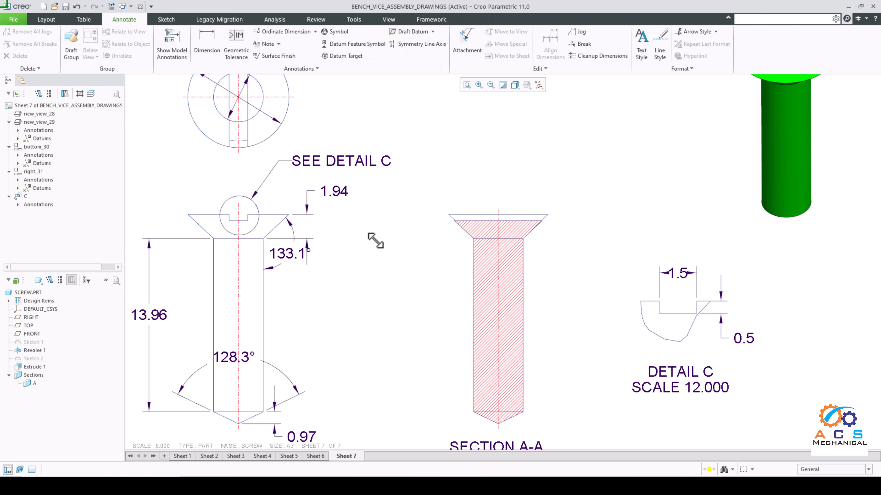
Step: Move the countersink angle dimension in the front view outward from the screw head
{"action": "scroll", "coordinate": [410, 253], "scroll_direction": "down", "scroll_amount": 2}
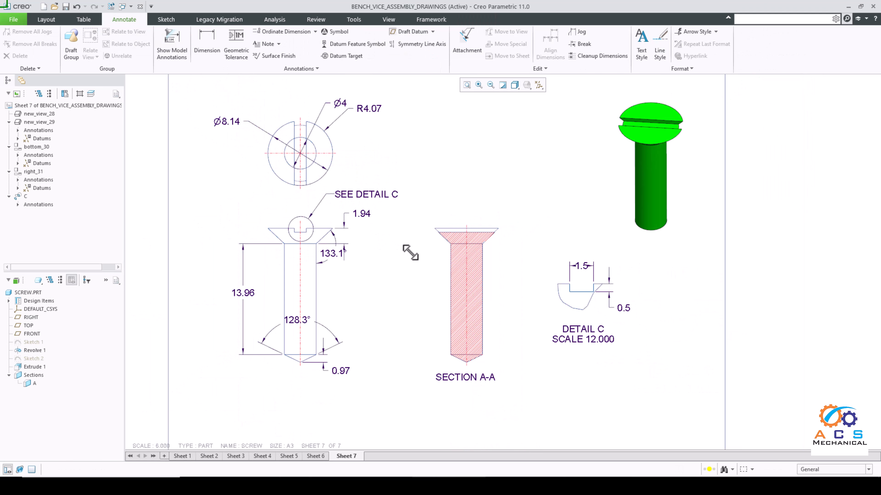
{"action": "left_click", "coordinate": [332, 255]}
{"action": "mouse_move", "coordinate": [330, 260]}
{"action": "left_mouse_down"}
{"action": "mouse_move", "coordinate": [348, 272]}
{"action": "mouse_move", "coordinate": [337, 260]}
{"action": "left_mouse_up"}
{"action": "left_click", "coordinate": [378, 276]}
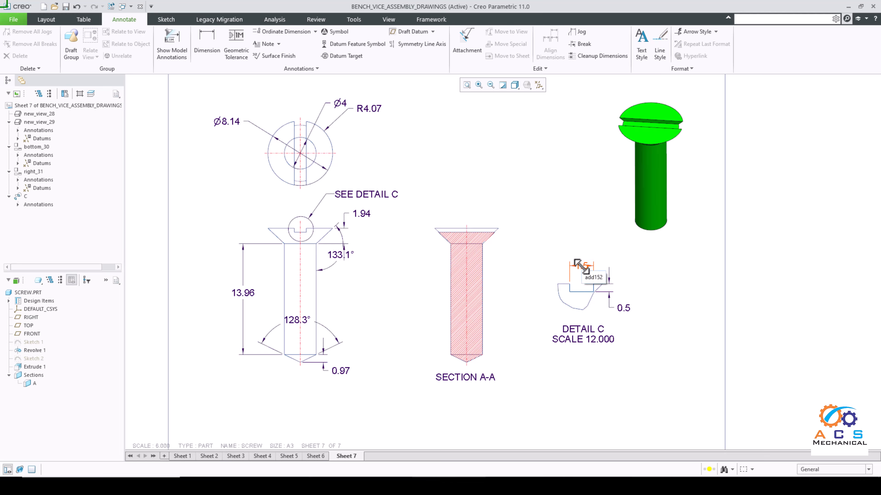
Step: Set the text orientation of the slot width, head height, shank length and tip height dimensions to Parallel to and above leader
{"action": "left_click", "coordinate": [575, 262]}
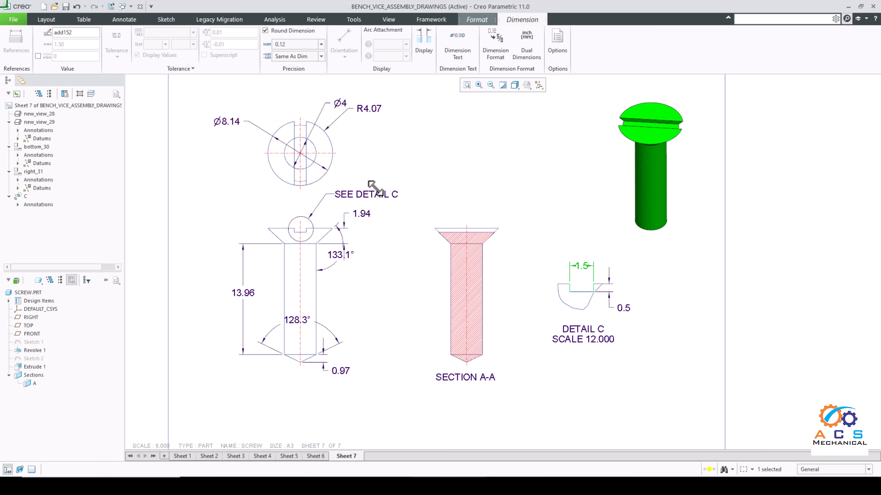
{"action": "left_click", "coordinate": [362, 213], "text": "ctrl"}
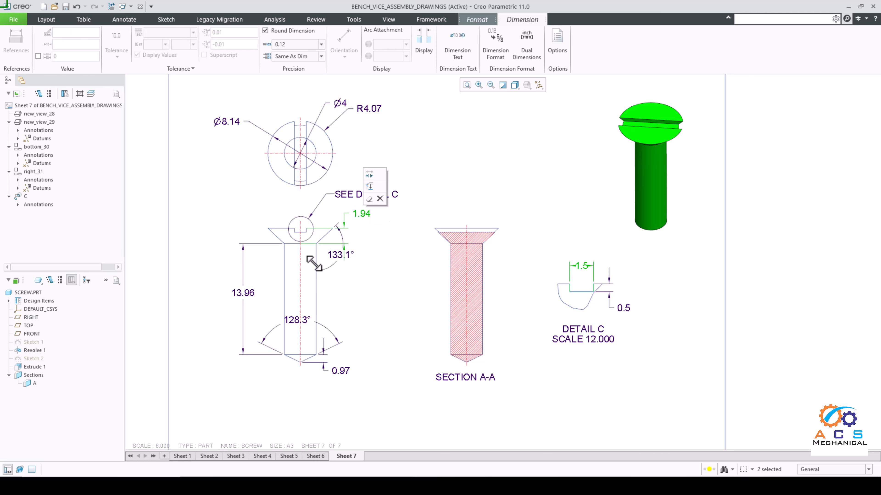
{"action": "left_click", "coordinate": [243, 293], "text": "ctrl"}
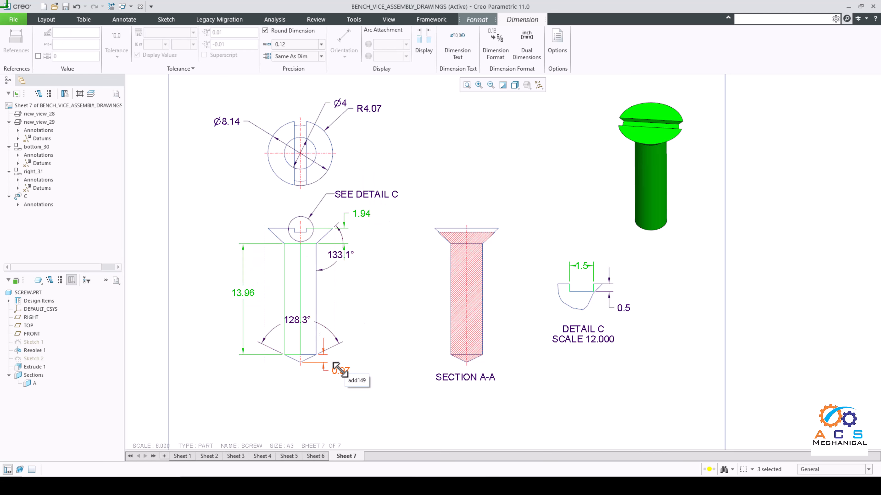
{"action": "left_click", "coordinate": [335, 364], "text": "ctrl"}
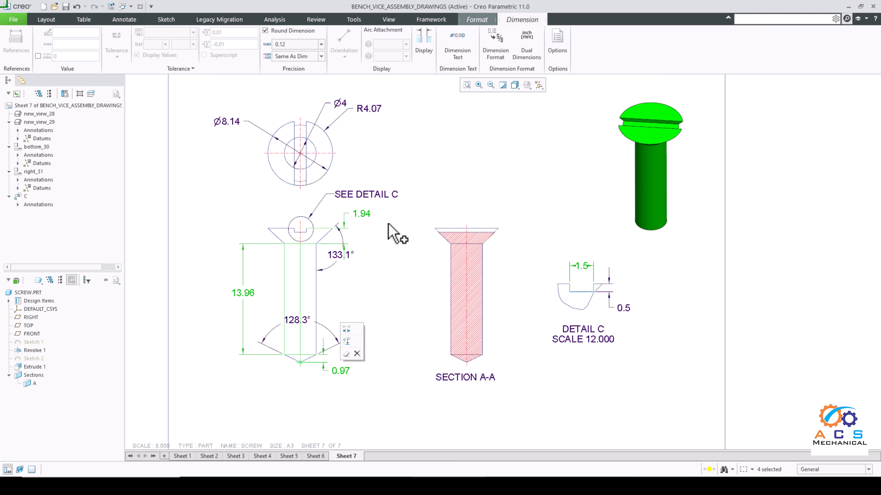
{"action": "left_click", "coordinate": [423, 51]}
{"action": "left_click", "coordinate": [508, 110]}
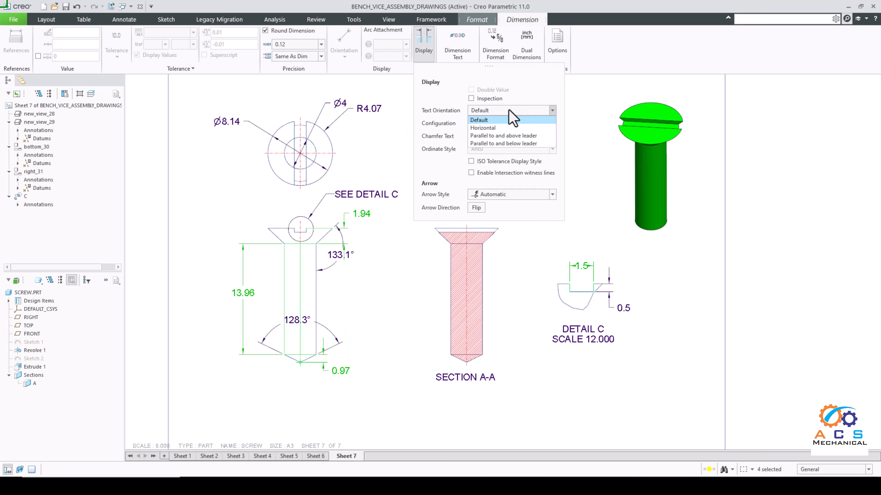
{"action": "left_click", "coordinate": [508, 136]}
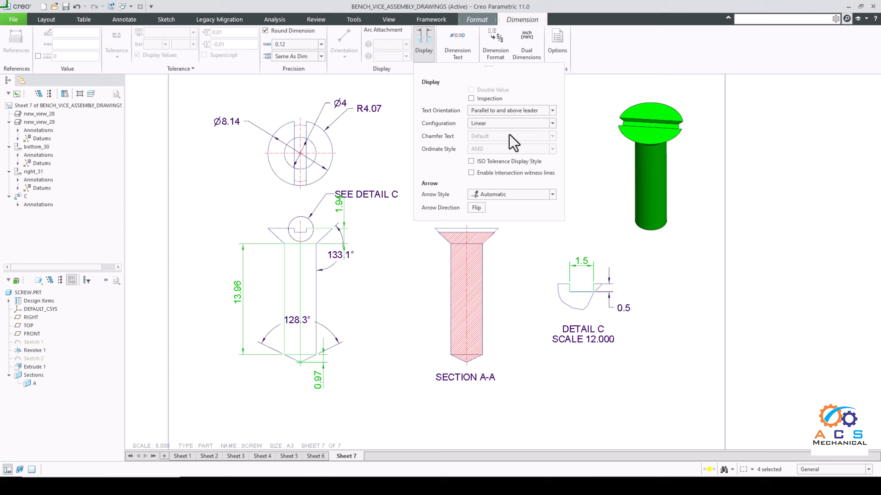
{"action": "left_click", "coordinate": [395, 287]}
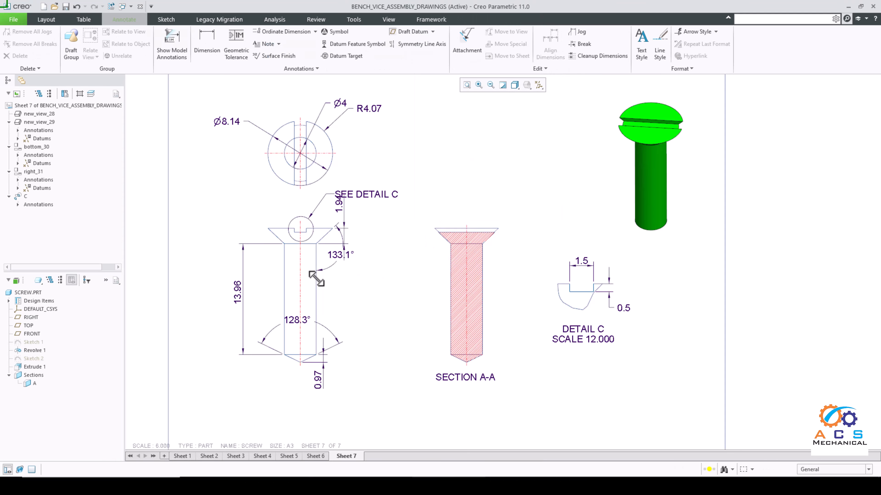
Step: Move the head height dimension outward and its text below the arrows, clear of the SEE DETAIL C note
{"action": "left_click", "coordinate": [338, 205]}
{"action": "left_click_drag", "start_coordinate": [339, 205], "coordinate": [363, 259]}
{"action": "left_click", "coordinate": [657, 290]}
Step: Set the text orientation of the slot depth dimension in Detail C to Parallel to and above leader
{"action": "scroll", "coordinate": [623, 297], "scroll_direction": "down", "scroll_amount": 2}
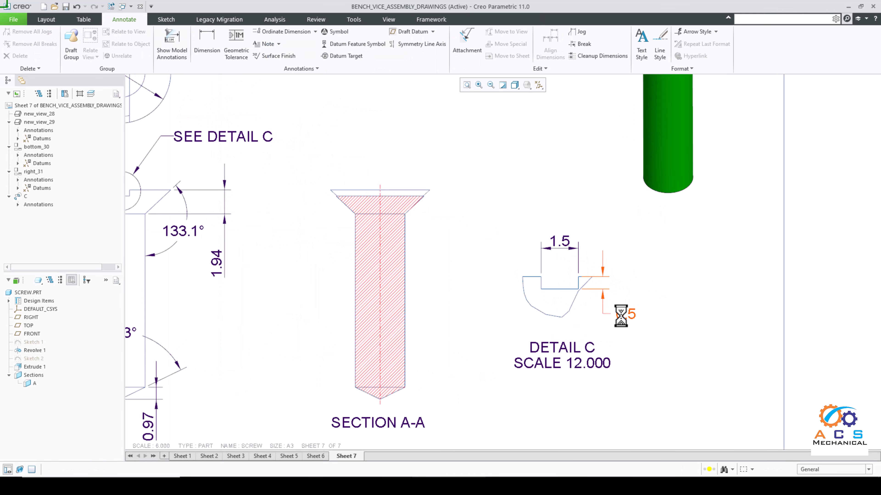
{"action": "left_click", "coordinate": [622, 314]}
{"action": "left_click", "coordinate": [423, 52]}
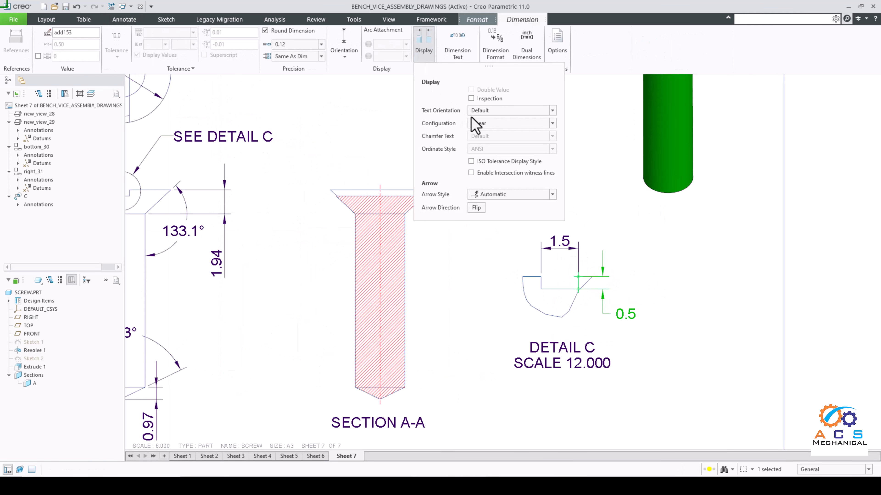
{"action": "left_click", "coordinate": [496, 112]}
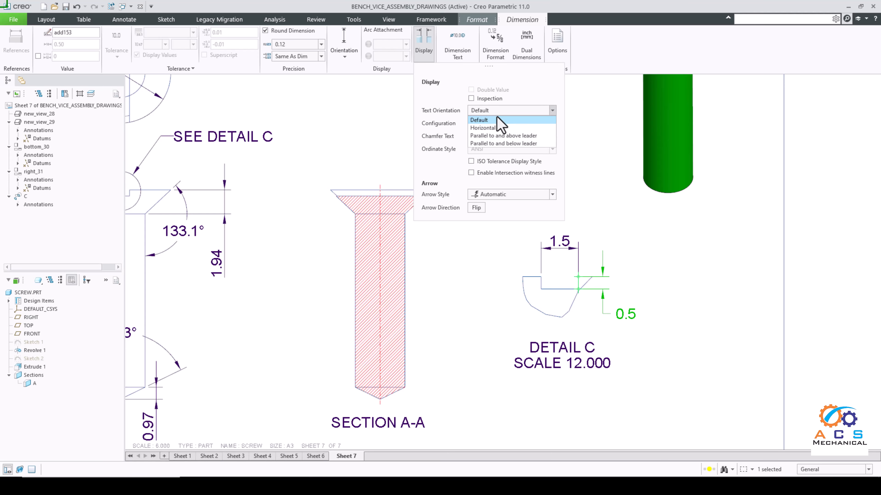
{"action": "left_click", "coordinate": [498, 136]}
{"action": "left_click", "coordinate": [632, 243]}
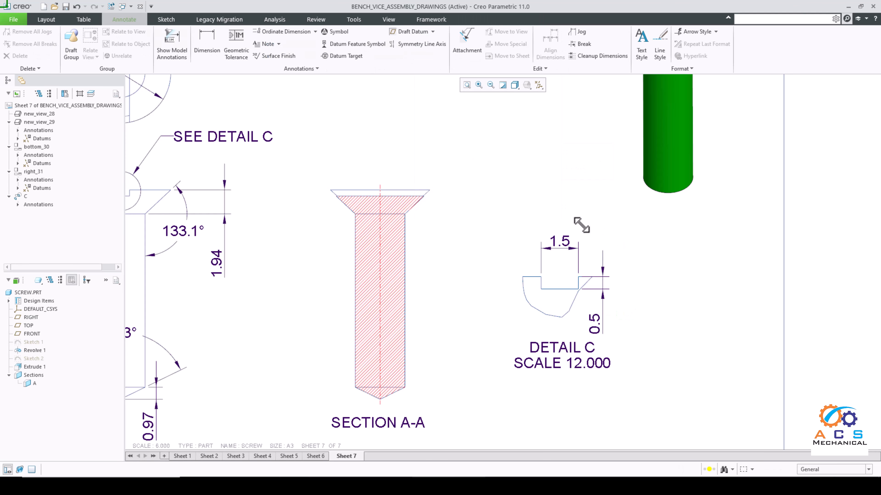
{"action": "left_click", "coordinate": [560, 242]}
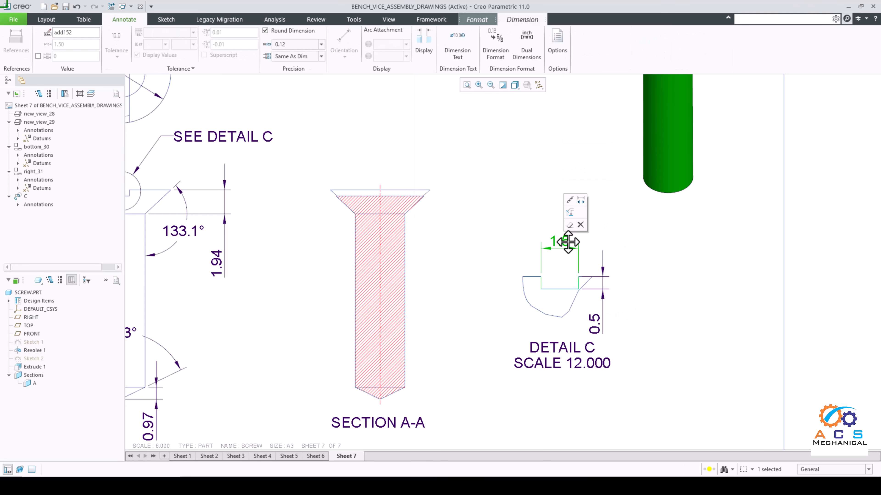
{"action": "left_click", "coordinate": [639, 249]}
{"action": "scroll", "coordinate": [518, 235], "scroll_direction": "down", "scroll_amount": 3}
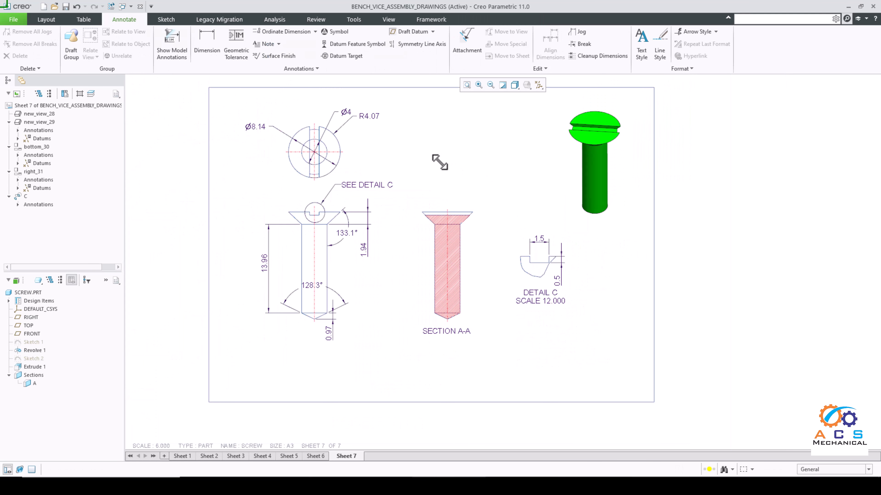
{"action": "scroll", "coordinate": [439, 162], "scroll_direction": "up", "scroll_amount": 1}
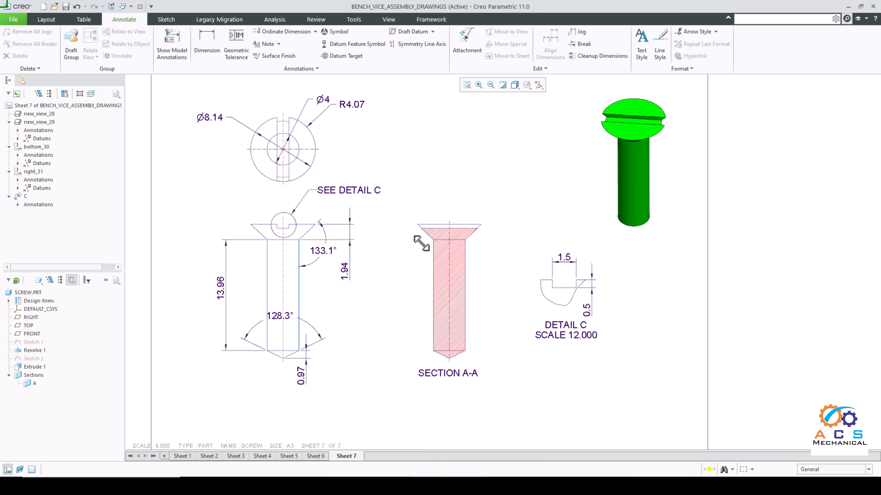
{"action": "scroll", "coordinate": [412, 274], "scroll_direction": "down", "scroll_amount": 1}
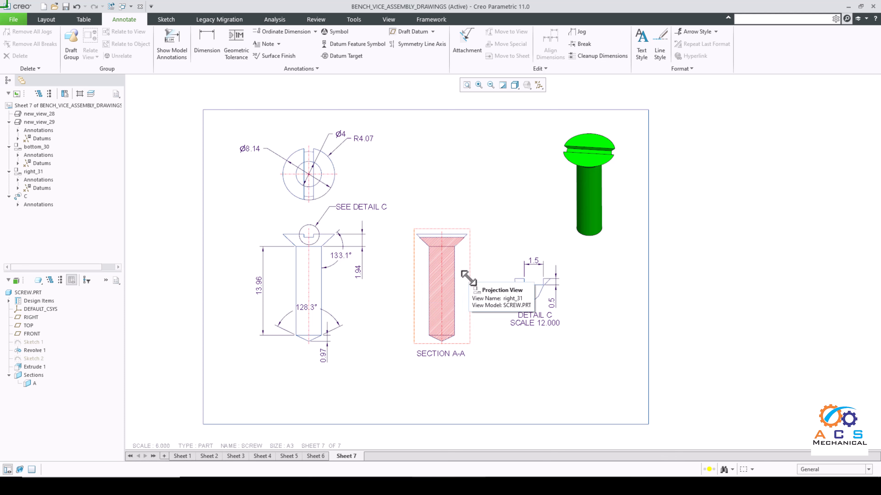
{"action": "left_click", "coordinate": [207, 45]}
{"action": "scroll", "coordinate": [469, 263], "scroll_direction": "up", "scroll_amount": 1}
{"action": "scroll", "coordinate": [465, 255], "scroll_direction": "up", "scroll_amount": 1}
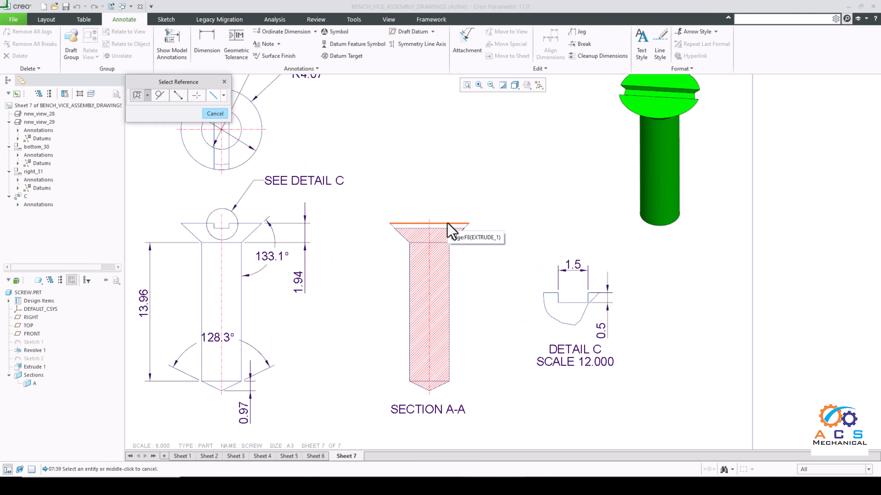
{"action": "left_click", "coordinate": [449, 224]}
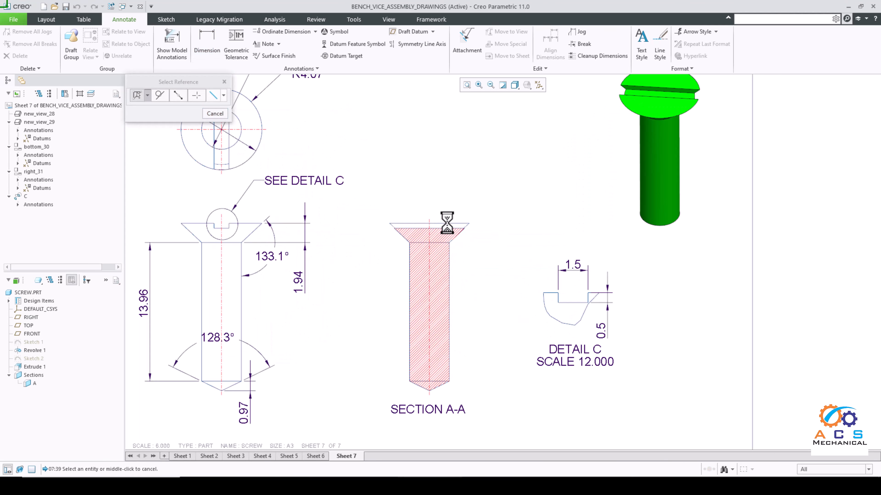
{"action": "left_click", "coordinate": [440, 386], "text": "ctrl"}
{"action": "key", "text": "Escape"}
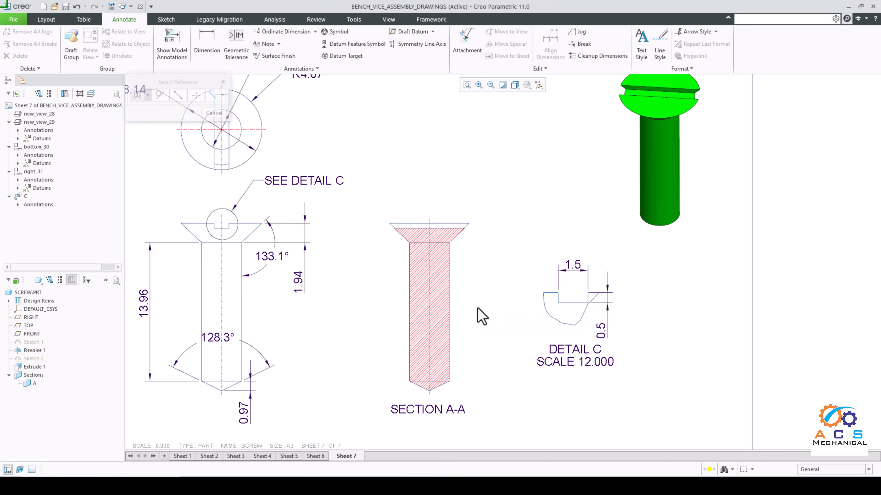
Step: Dimension the length from the head's top edge to the shank's lower edge in Section A-A, placing it right of the view
{"action": "left_click", "coordinate": [207, 41]}
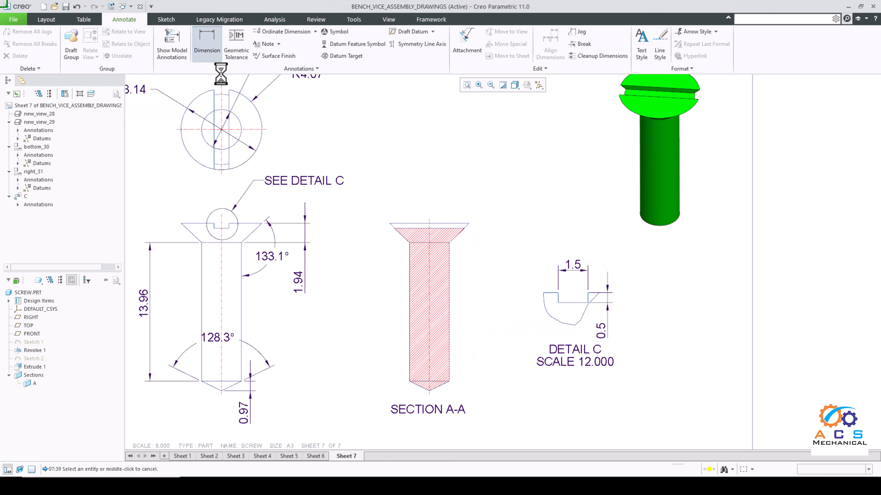
{"action": "left_click", "coordinate": [439, 224]}
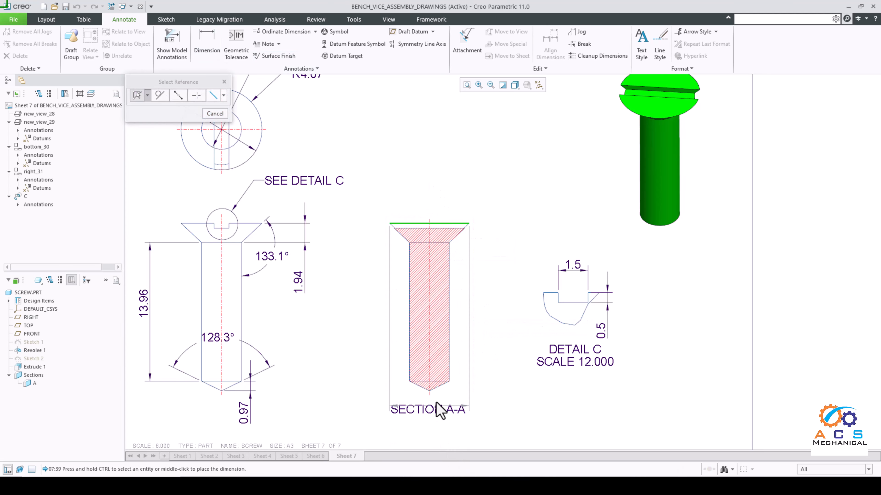
{"action": "scroll", "coordinate": [438, 374], "scroll_direction": "down", "scroll_amount": 5}
{"action": "left_click", "coordinate": [437, 368], "text": "ctrl"}
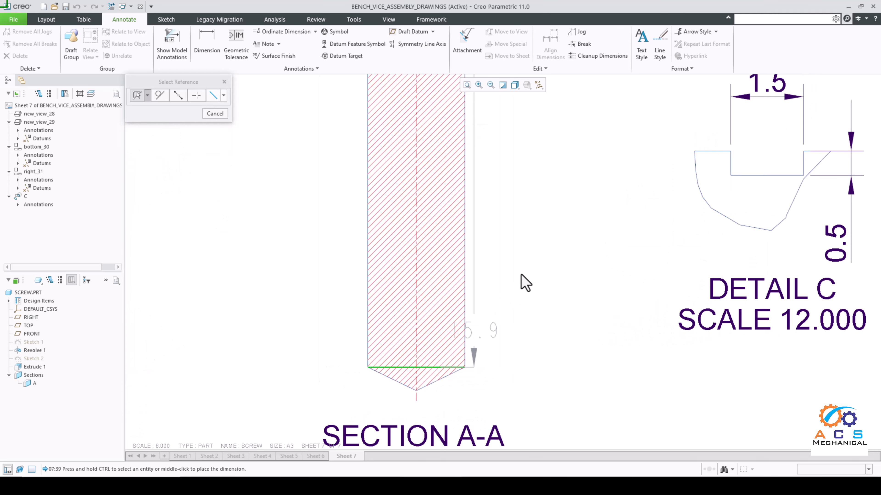
{"action": "scroll", "coordinate": [523, 269], "scroll_direction": "up", "scroll_amount": 5}
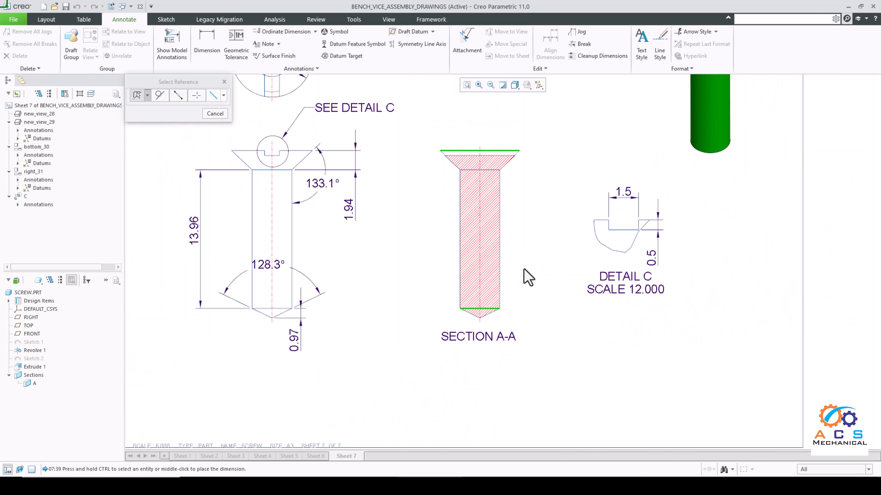
{"action": "middle_click", "coordinate": [528, 227]}
Step: Dimension the width of the head's top edge in Section A-A, placing it above the view
{"action": "scroll", "coordinate": [524, 162], "scroll_direction": "down", "scroll_amount": 3}
{"action": "scroll", "coordinate": [490, 153], "scroll_direction": "down", "scroll_amount": 2}
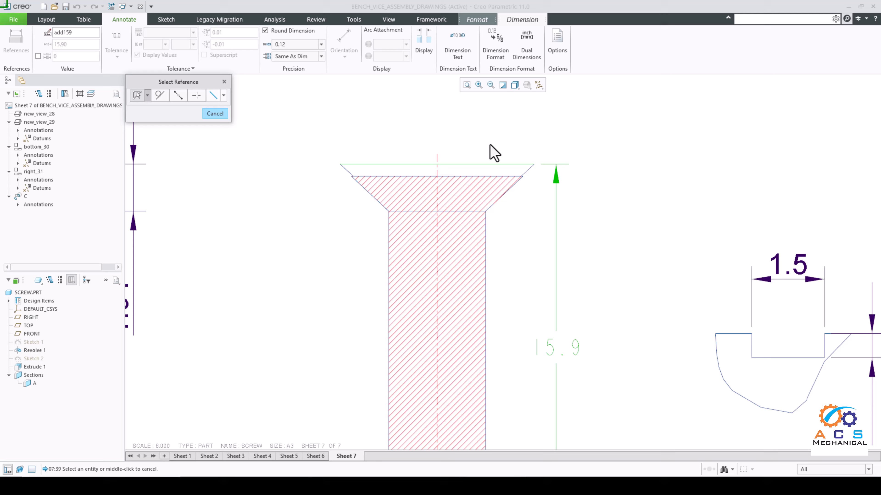
{"action": "left_click", "coordinate": [490, 173]}
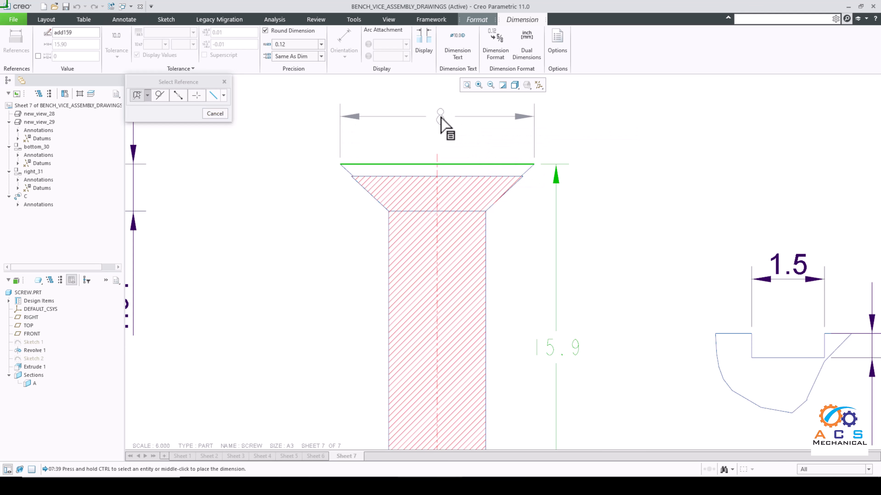
{"action": "middle_click", "coordinate": [449, 133]}
Step: Dimension the shank's width between its two side edges in Section A-A, placing the text left of the view, and end dimensioning
{"action": "scroll", "coordinate": [449, 228], "scroll_direction": "up", "scroll_amount": 1}
{"action": "scroll", "coordinate": [440, 240], "scroll_direction": "up", "scroll_amount": 5}
{"action": "scroll", "coordinate": [433, 258], "scroll_direction": "down", "scroll_amount": 4}
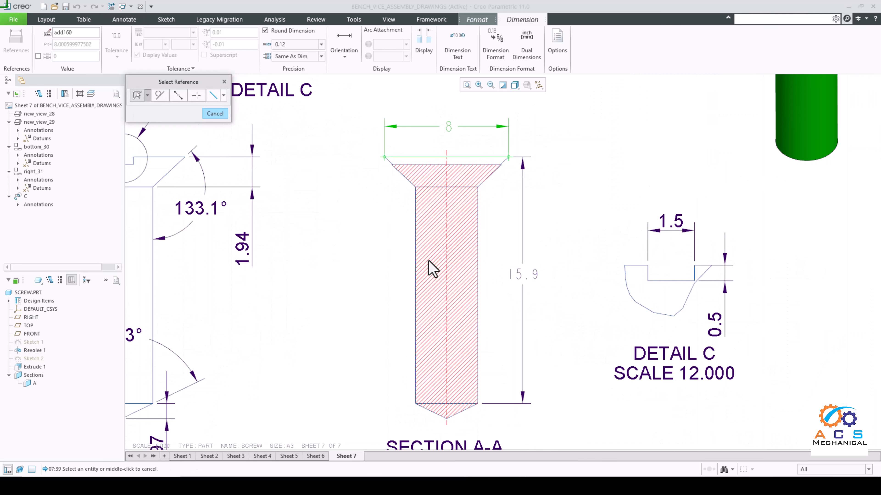
{"action": "left_click", "coordinate": [416, 267]}
{"action": "left_click", "coordinate": [477, 260], "text": "ctrl"}
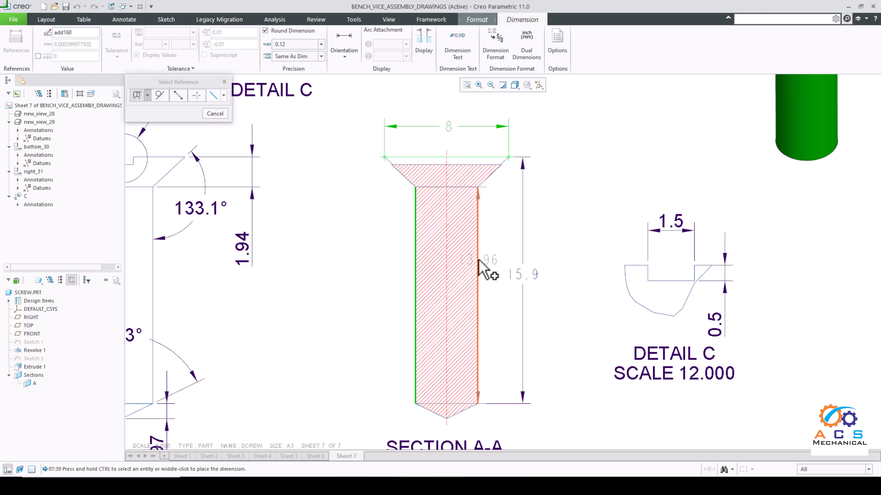
{"action": "middle_click", "coordinate": [368, 256]}
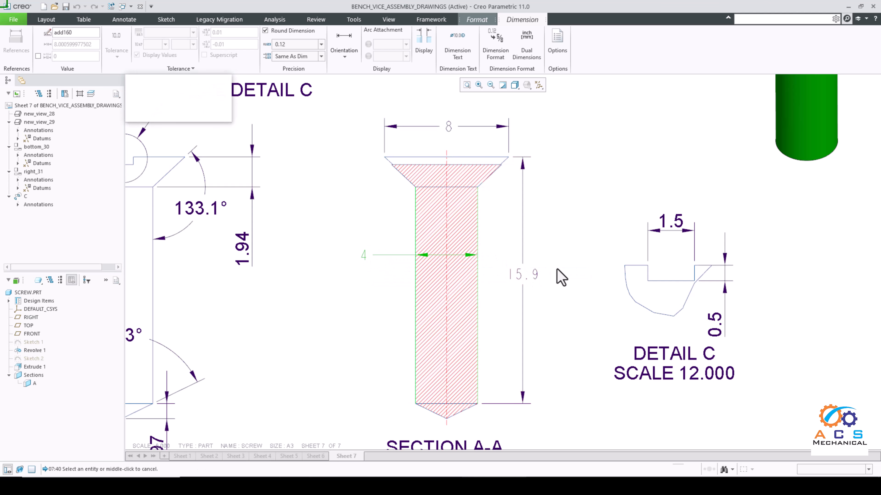
{"action": "scroll", "coordinate": [509, 255], "scroll_direction": "up", "scroll_amount": 1}
{"action": "left_click", "coordinate": [208, 114]}
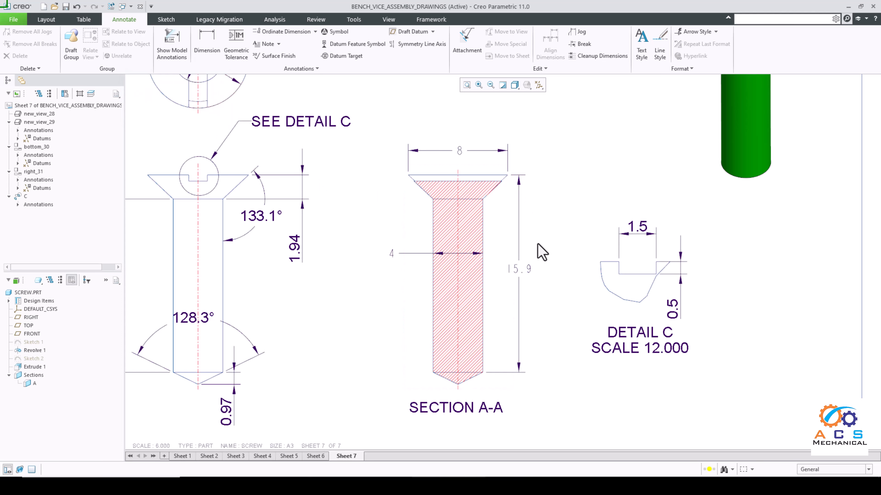
Step: Set the text orientation of the three Section A-A dimensions to Parallel to and above leader
{"action": "left_click", "coordinate": [521, 273]}
{"action": "left_click", "coordinate": [404, 257], "text": "ctrl"}
{"action": "left_click", "coordinate": [454, 156], "text": "ctrl"}
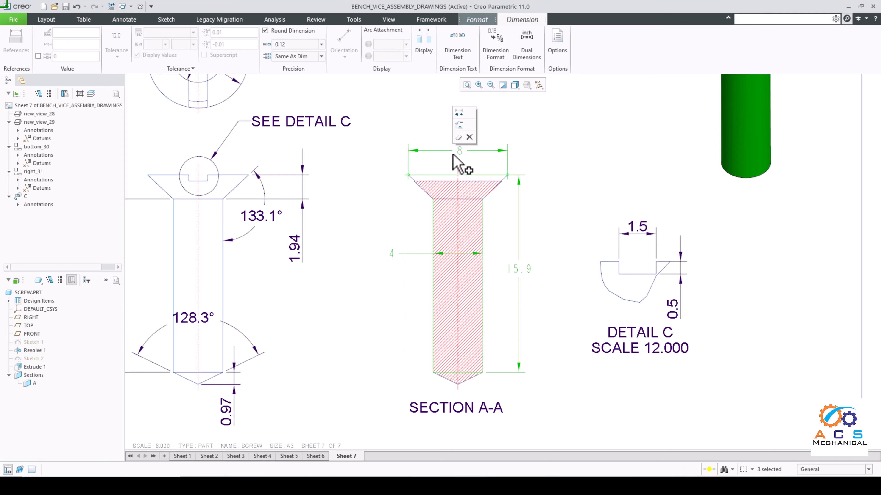
{"action": "left_click", "coordinate": [429, 41]}
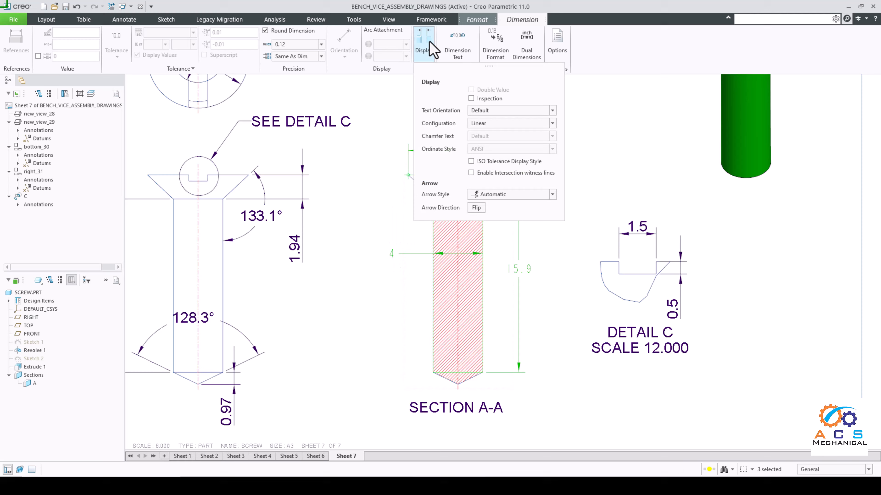
{"action": "left_click", "coordinate": [496, 112]}
{"action": "left_click", "coordinate": [502, 138]}
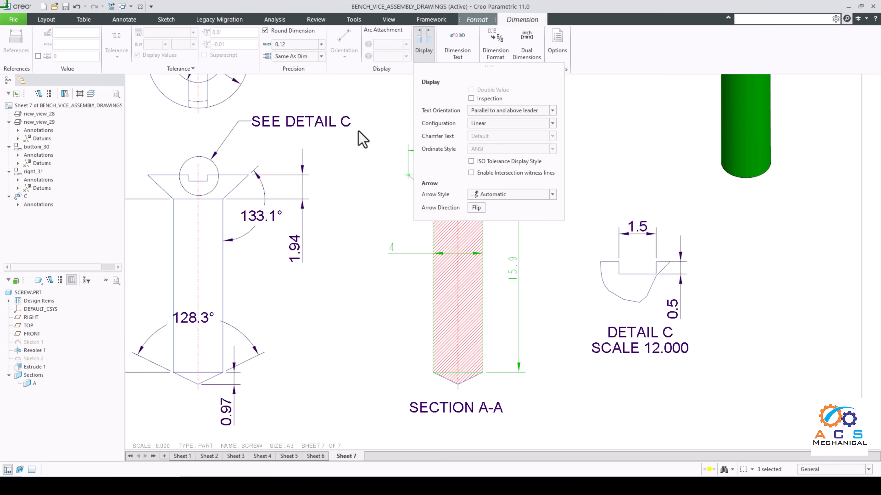
Step: Format the three selected Section A-A dimensions in Arial WGL with a text height of 0.2
{"action": "left_click", "coordinate": [477, 20]}
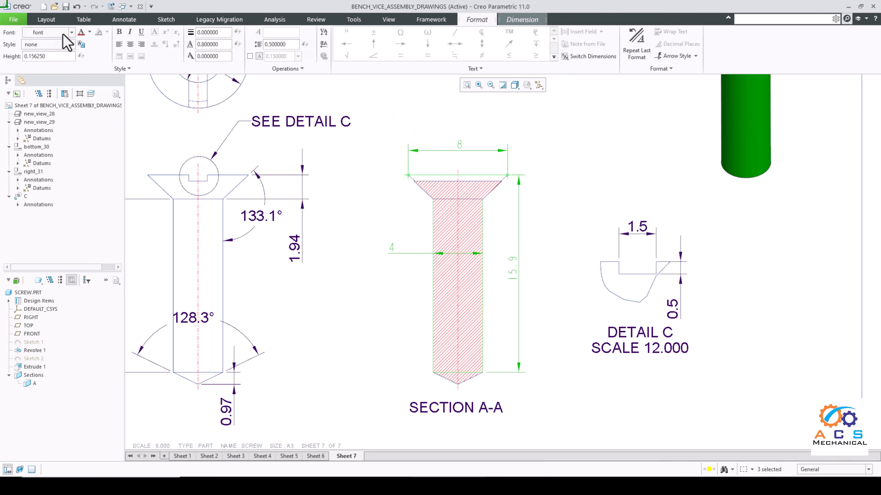
{"action": "left_click", "coordinate": [71, 33]}
{"action": "left_click", "coordinate": [44, 182]}
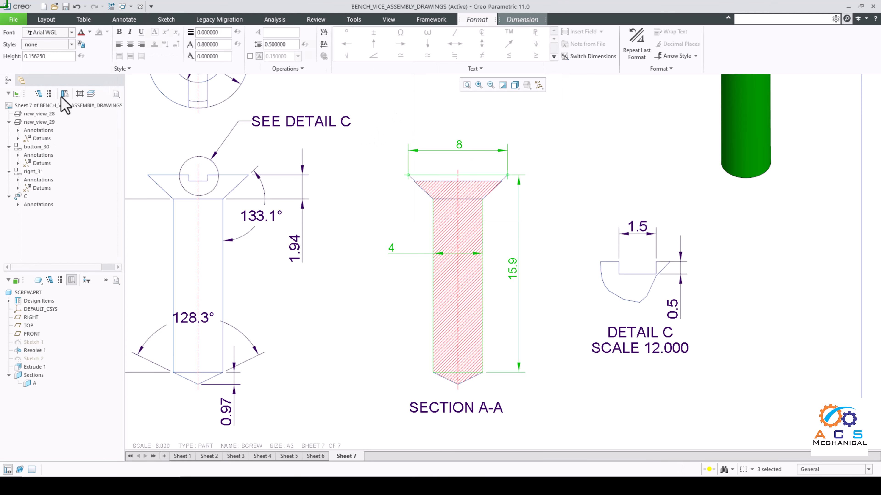
{"action": "left_click", "coordinate": [38, 56]}
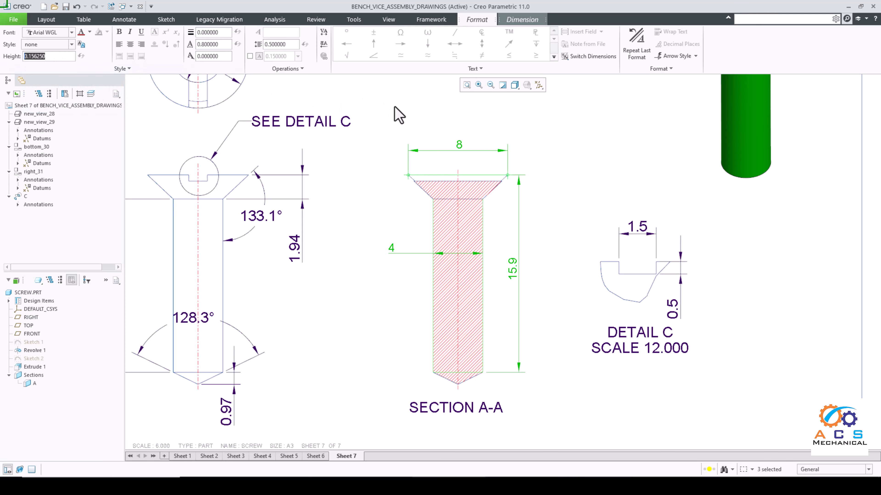
{"action": "type", "text": "20"}
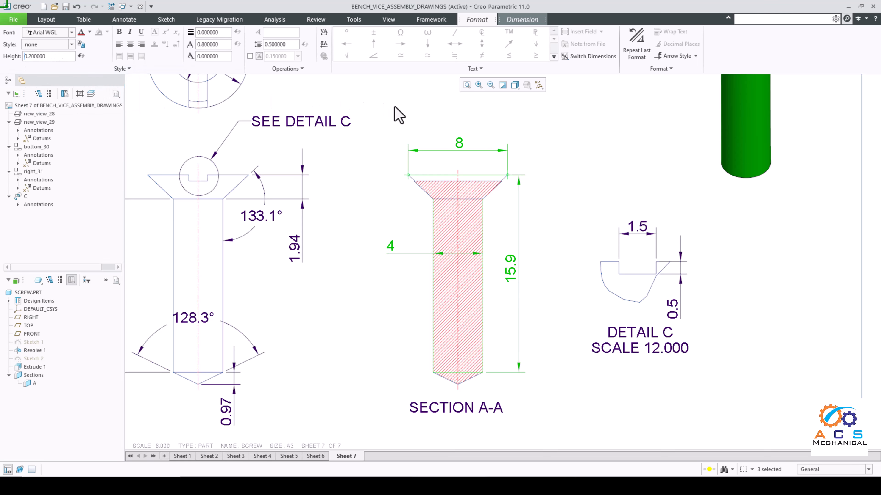
{"action": "scroll", "coordinate": [563, 374], "scroll_direction": "down", "scroll_amount": 2}
{"action": "left_click", "coordinate": [399, 305]}
Step: Insert the title block table from part_table.tbl in the Desktop's table folder, placing it in the sheet's lower-right corner
{"action": "scroll", "coordinate": [400, 308], "scroll_direction": "down", "scroll_amount": 2}
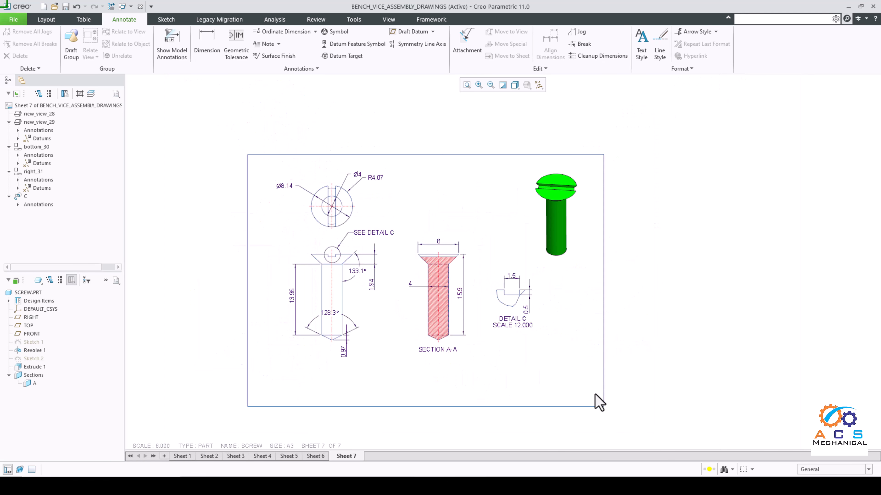
{"action": "scroll", "coordinate": [502, 371], "scroll_direction": "down", "scroll_amount": 1}
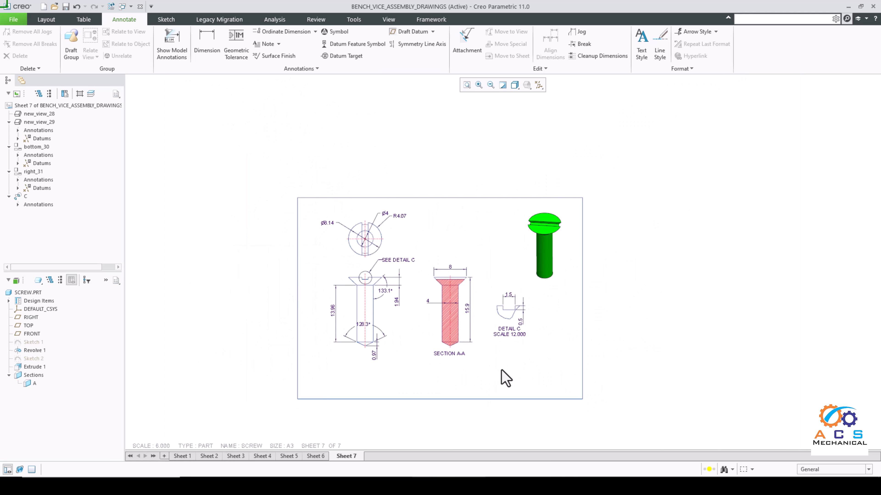
{"action": "scroll", "coordinate": [501, 370], "scroll_direction": "up", "scroll_amount": 1}
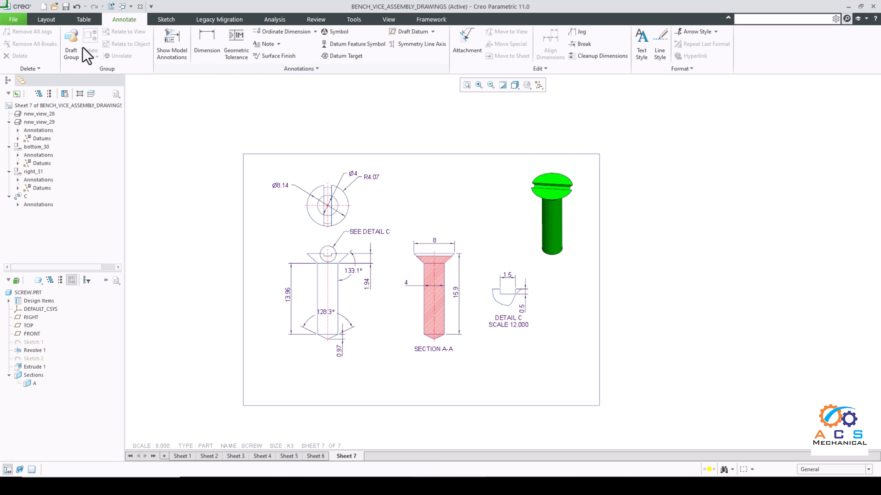
{"action": "left_click", "coordinate": [46, 19]}
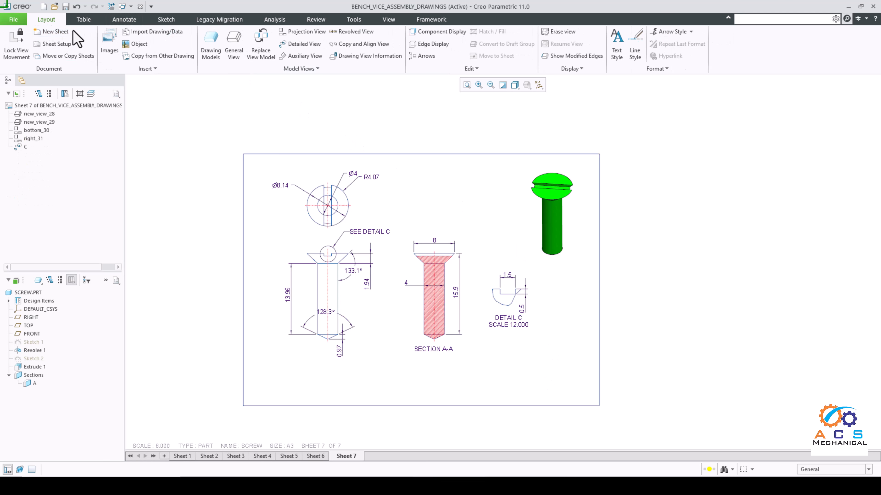
{"action": "left_click", "coordinate": [83, 20]}
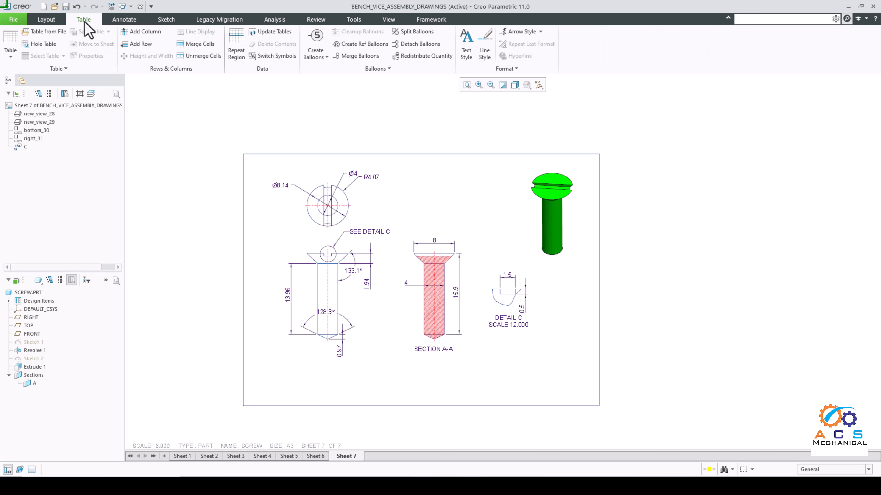
{"action": "left_click", "coordinate": [58, 31]}
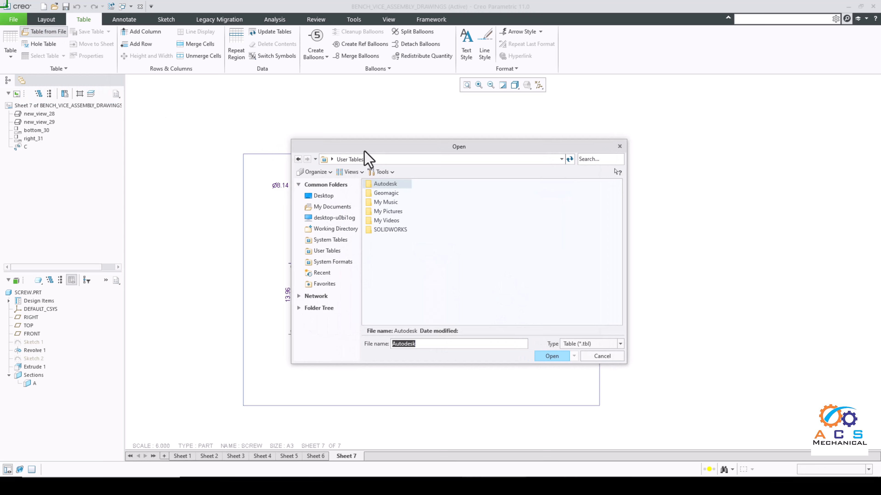
{"action": "left_click", "coordinate": [331, 196]}
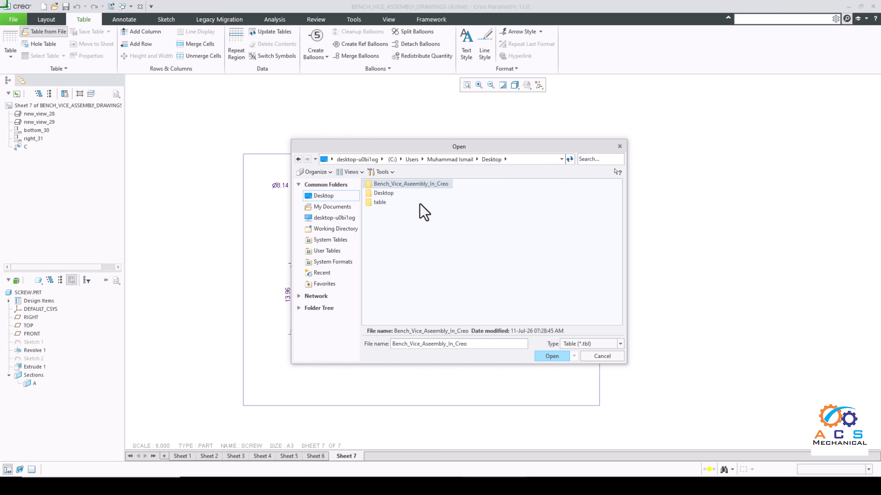
{"action": "double_click", "coordinate": [380, 203]}
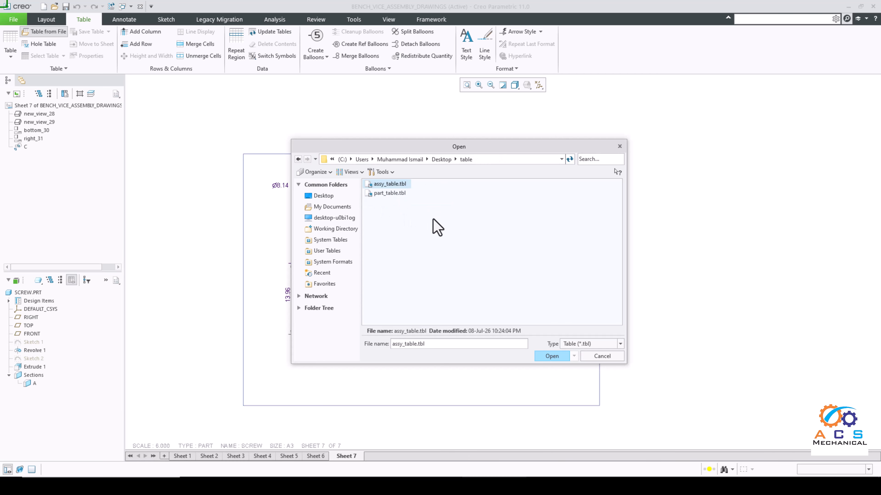
{"action": "left_click", "coordinate": [389, 194]}
{"action": "mouse_move", "coordinate": [429, 151]}
{"action": "left_mouse_down"}
{"action": "mouse_move", "coordinate": [655, 152]}
{"action": "mouse_move", "coordinate": [705, 173]}
{"action": "mouse_move", "coordinate": [375, 182]}
{"action": "mouse_move", "coordinate": [352, 193]}
{"action": "left_mouse_up"}
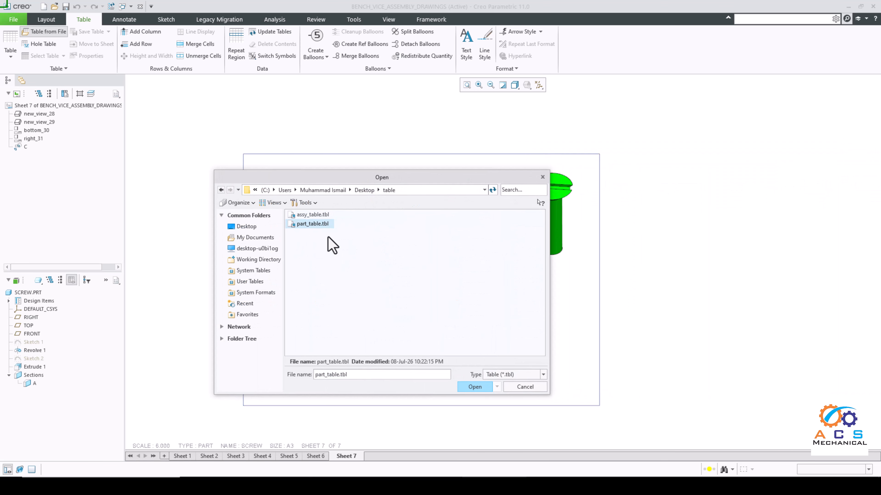
{"action": "left_click", "coordinate": [470, 388]}
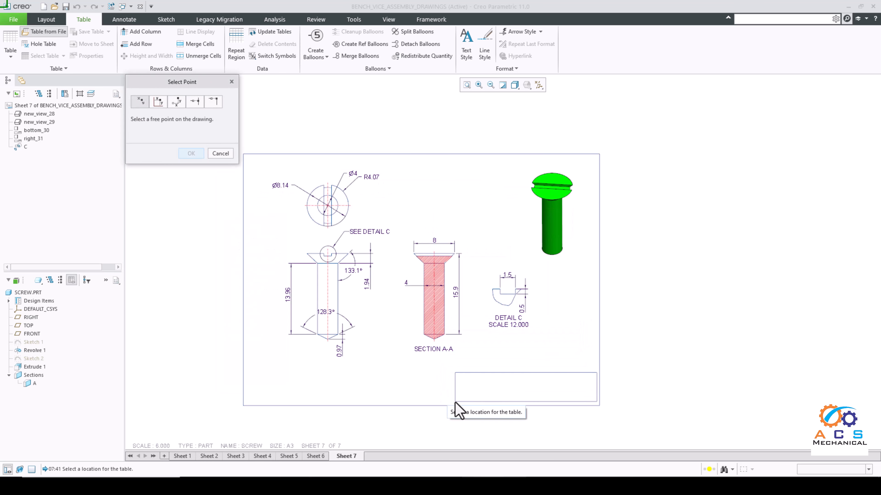
{"action": "left_click", "coordinate": [455, 403]}
Step: Replace the dashed placeholder below PROJECT in the title block with "Bench Vice Assembly In Creo"
{"action": "scroll", "coordinate": [555, 378], "scroll_direction": "up", "scroll_amount": 1}
{"action": "scroll", "coordinate": [571, 306], "scroll_direction": "down", "scroll_amount": 4}
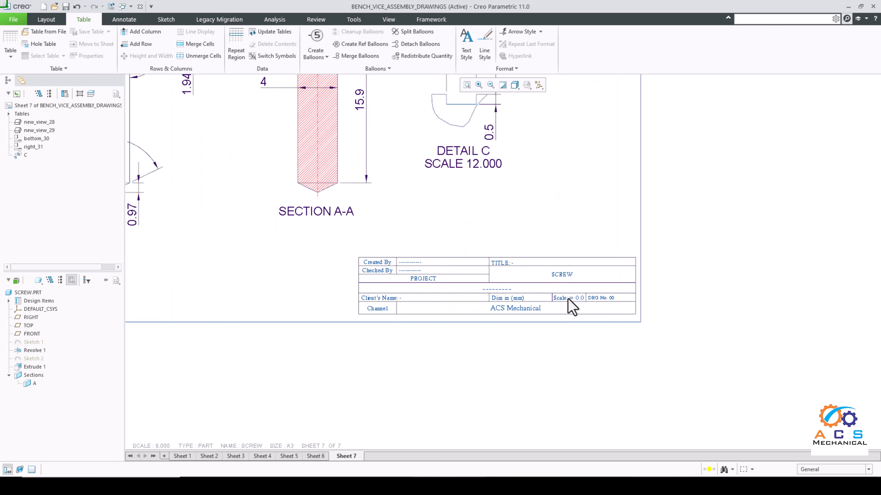
{"action": "scroll", "coordinate": [520, 288], "scroll_direction": "down", "scroll_amount": 2}
{"action": "scroll", "coordinate": [568, 277], "scroll_direction": "down", "scroll_amount": 1}
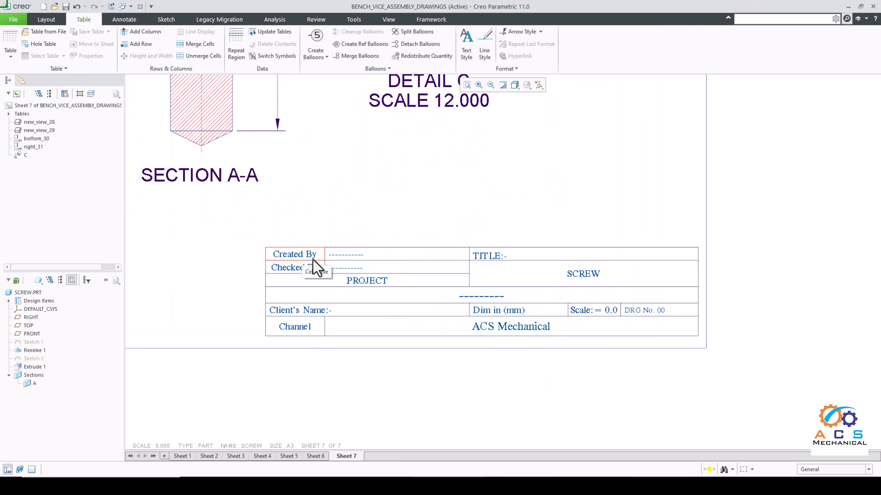
{"action": "scroll", "coordinate": [343, 255], "scroll_direction": "down", "scroll_amount": 1}
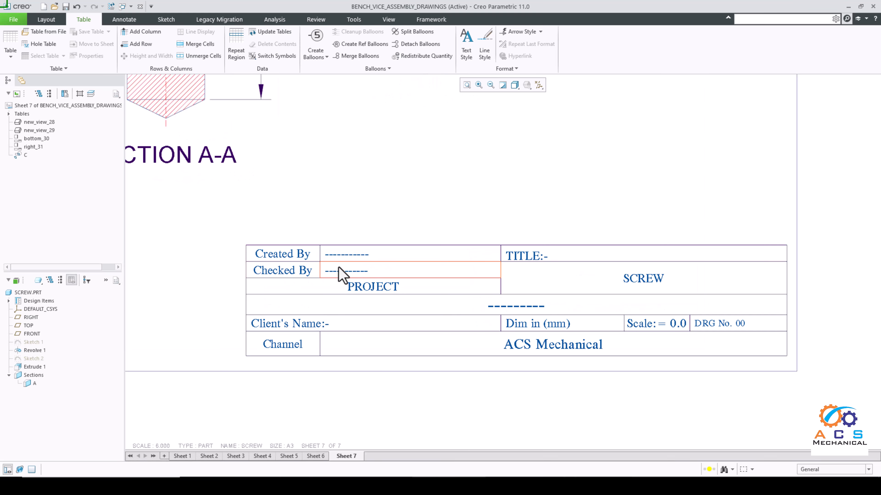
{"action": "double_click", "coordinate": [530, 310]}
{"action": "left_click_drag", "start_coordinate": [558, 314], "coordinate": [484, 317]}
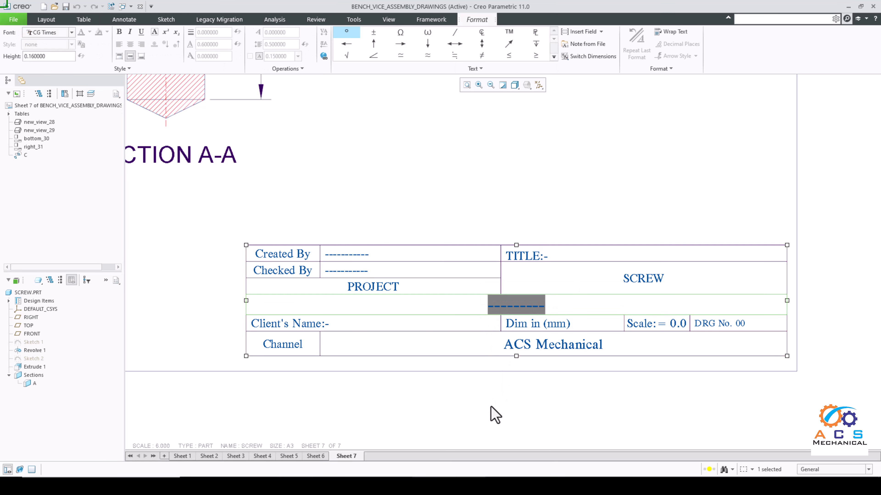
{"action": "type", "text": "b"}
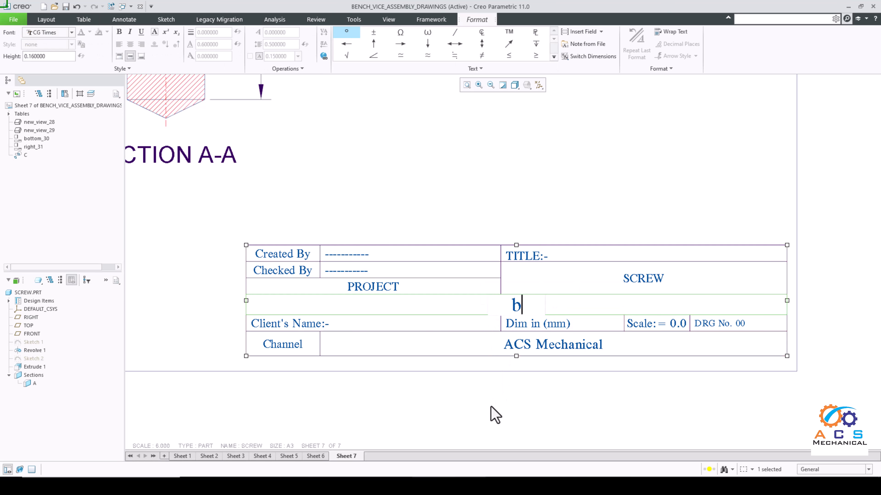
{"action": "key", "text": "BackSpace"}
{"action": "type", "text": "b"}
{"action": "type", "text": "Bench "}
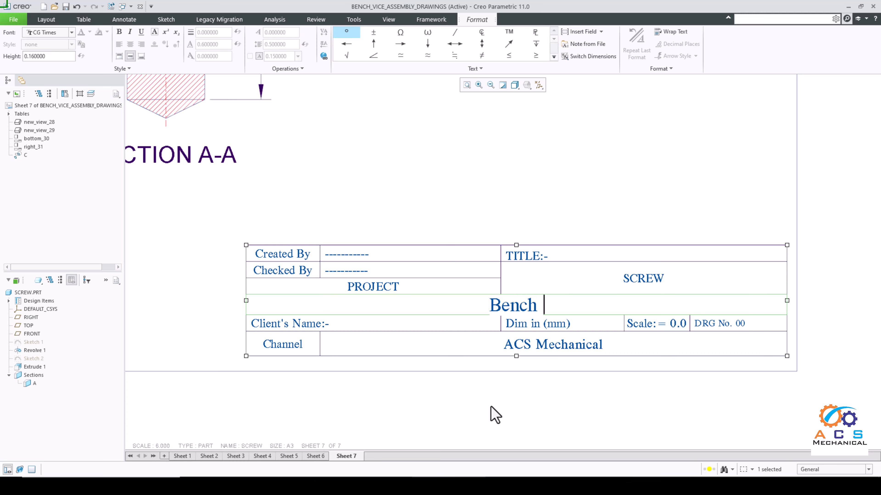
{"action": "type", "text": "Vice a"}
{"action": "key", "text": "BackSpace"}
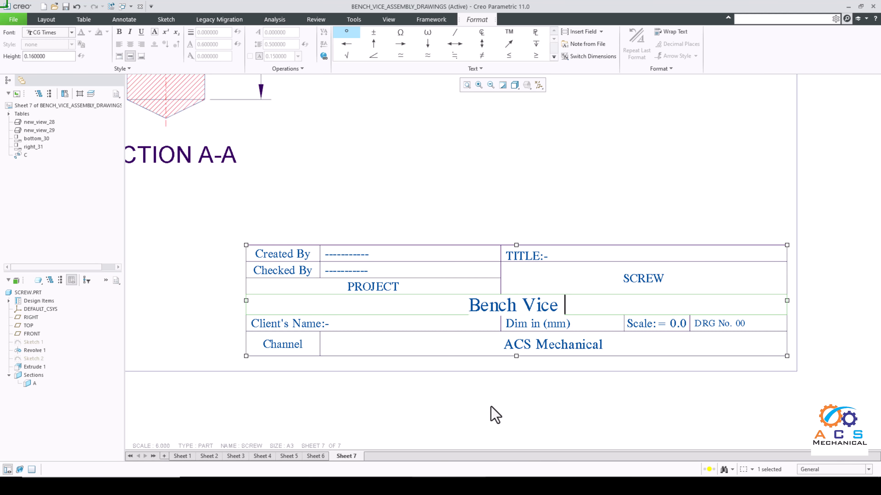
{"action": "type", "text": "Assembly "}
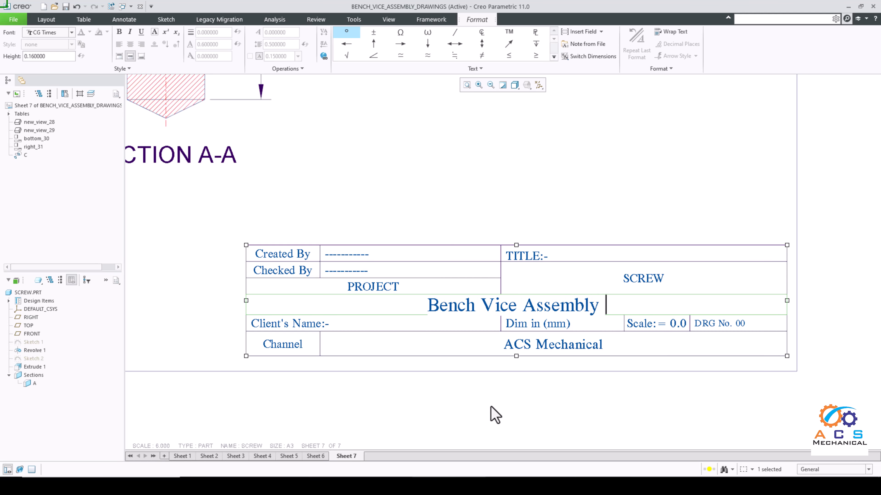
{"action": "type", "text": "IC"}
{"action": "key", "text": "BackSpace"}
{"action": "type", "text": "N"}
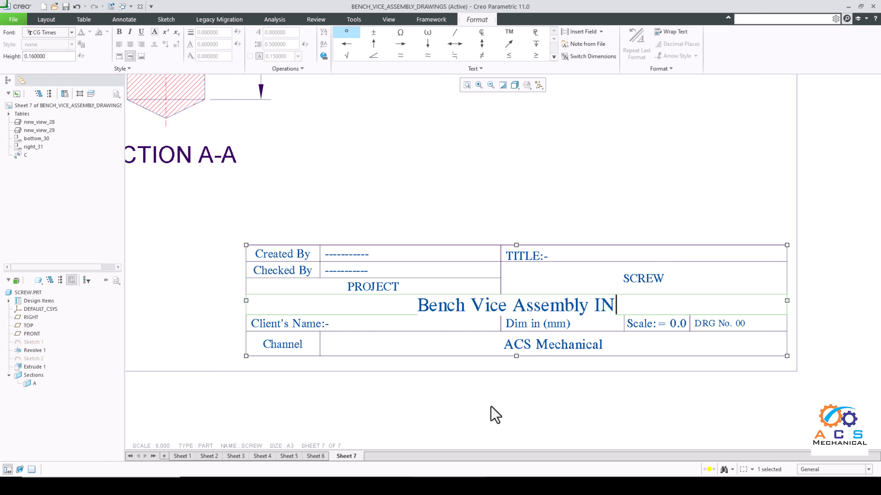
{"action": "key", "text": "BackSpace"}
{"action": "type", "text": "n Cre"}
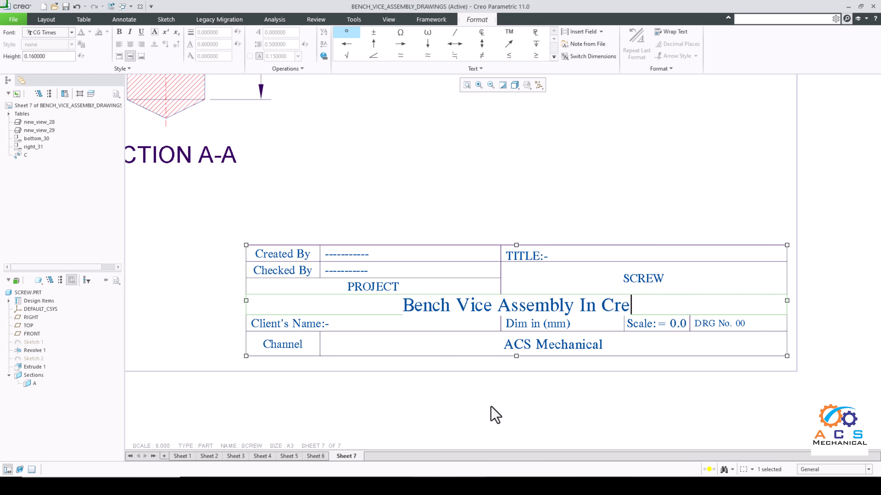
{"action": "type", "text": "o"}
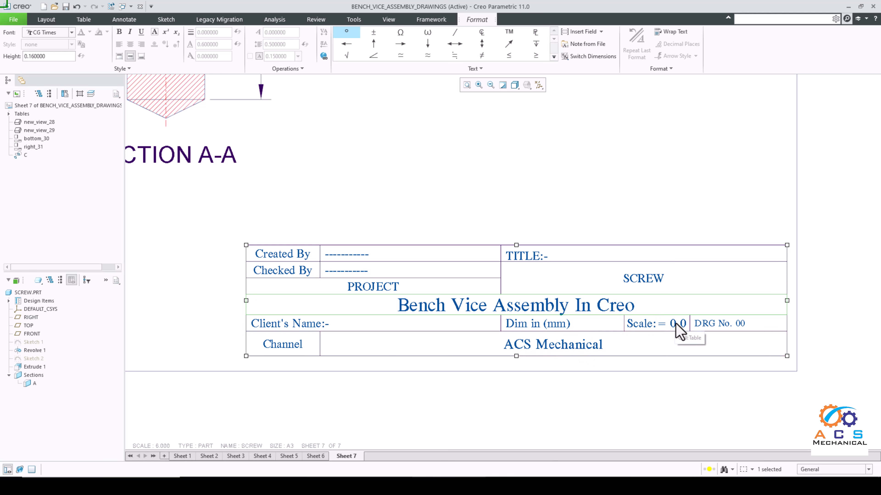
Step: Set the scale value in the title block to 6
{"action": "left_click", "coordinate": [678, 333]}
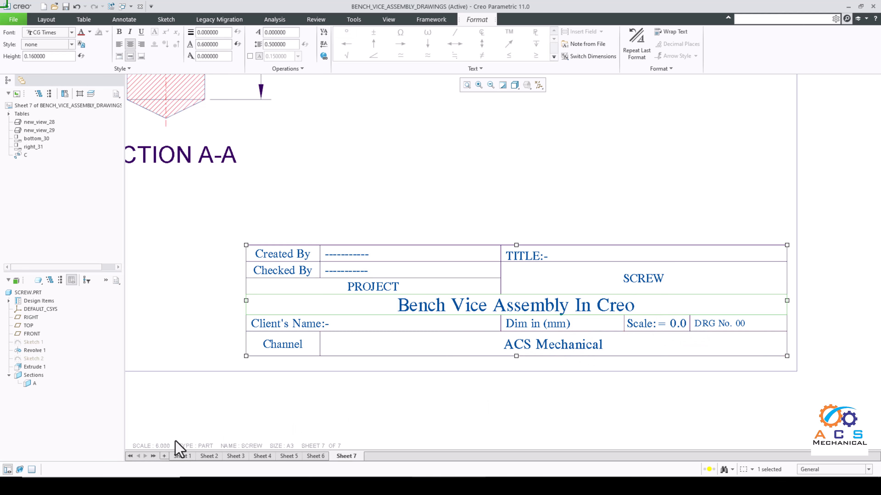
{"action": "double_click", "coordinate": [676, 332]}
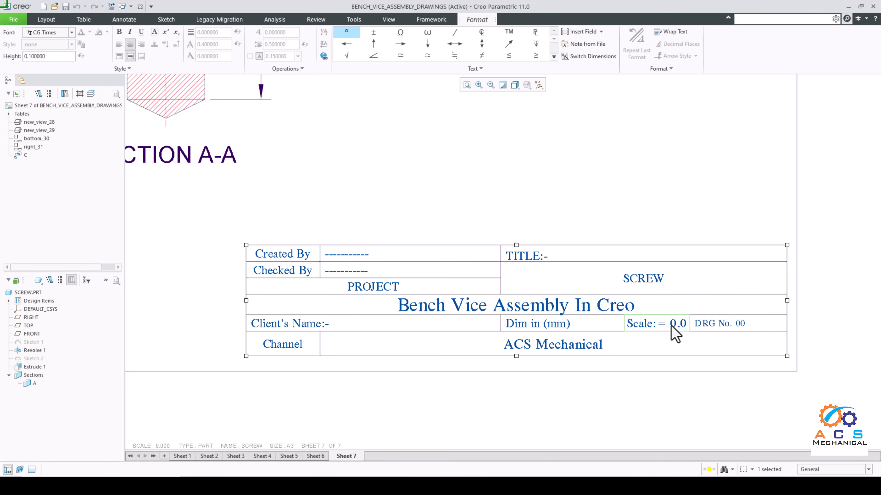
{"action": "left_click_drag", "start_coordinate": [671, 330], "coordinate": [684, 334]}
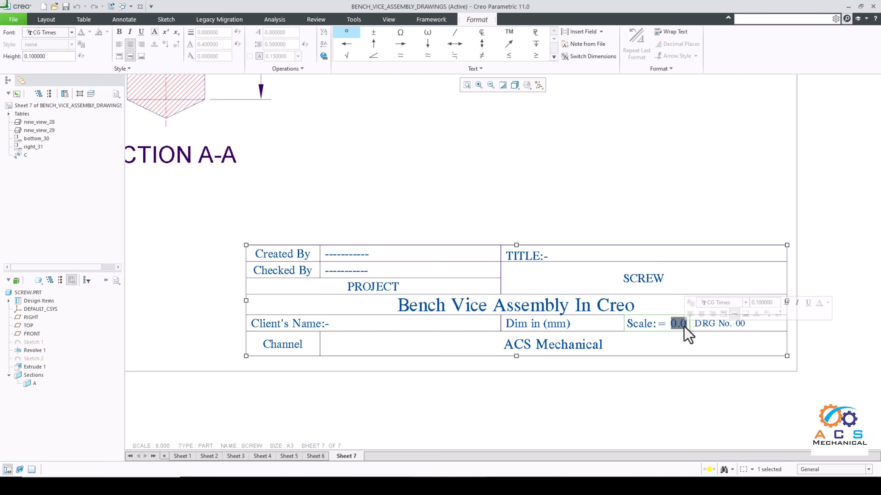
{"action": "type", "text": "6"}
{"action": "left_click", "coordinate": [701, 385]}
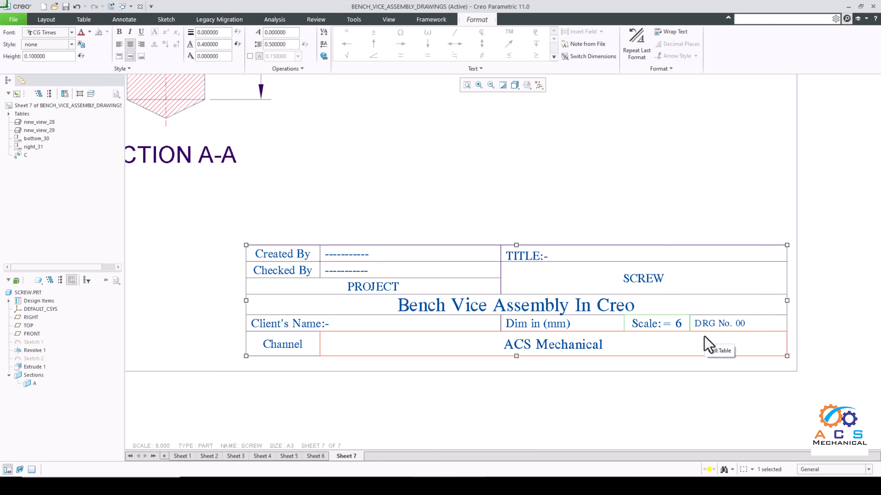
{"action": "left_click", "coordinate": [742, 332]}
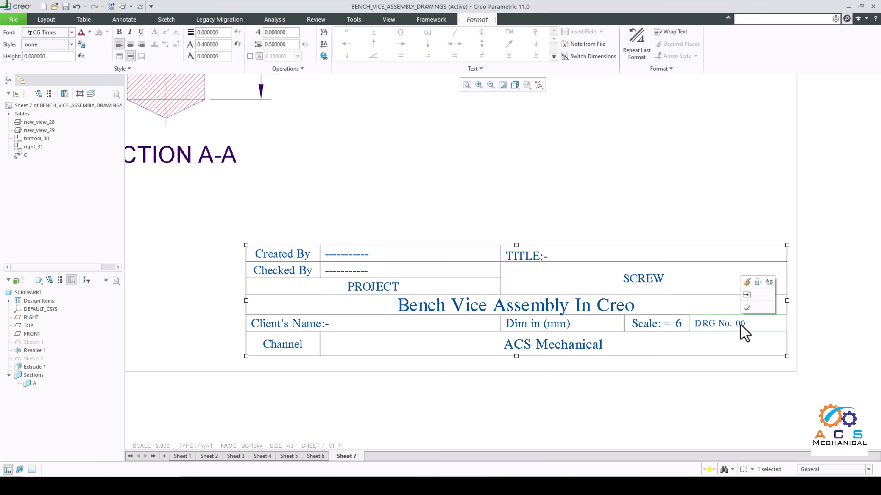
{"action": "scroll", "coordinate": [650, 324], "scroll_direction": "down", "scroll_amount": 5}
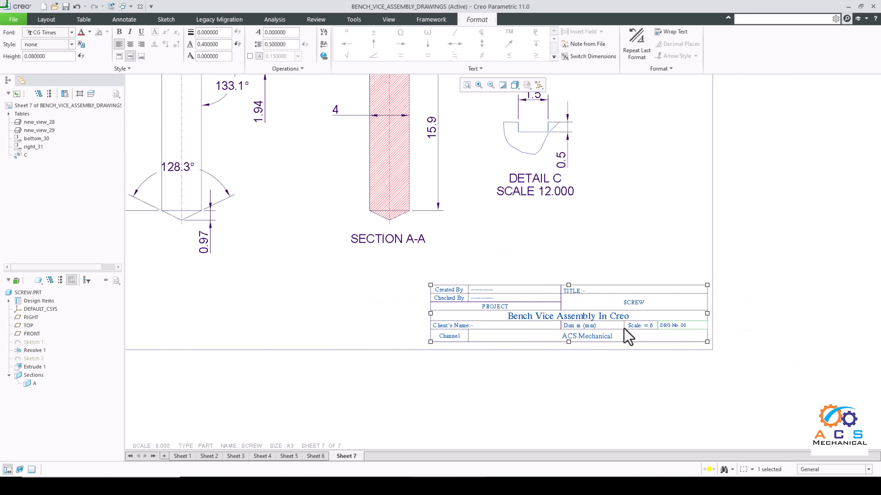
{"action": "left_click", "coordinate": [583, 386]}
{"action": "scroll", "coordinate": [508, 297], "scroll_direction": "down", "scroll_amount": 3}
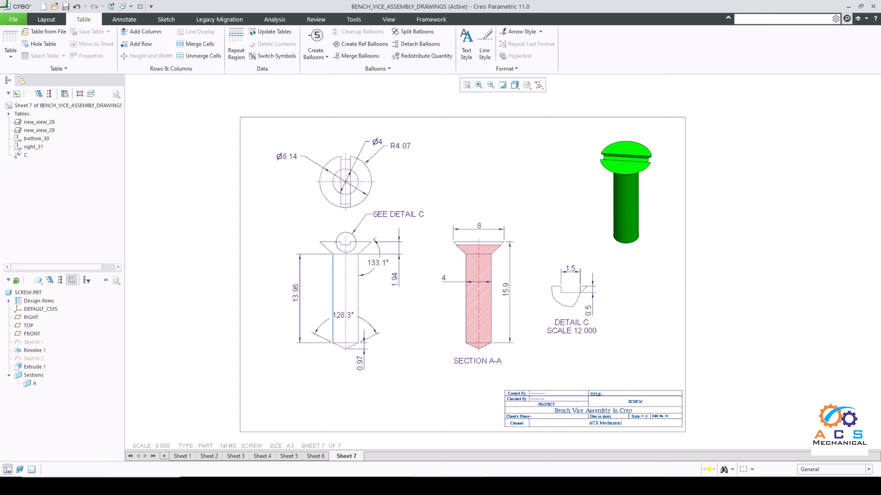
Step: Review sheets 1 to 4 covering the main assembly and base sub-assembly, highlighting BASE_SUB_ASSY in the sheet 2 views
{"action": "left_click", "coordinate": [179, 459]}
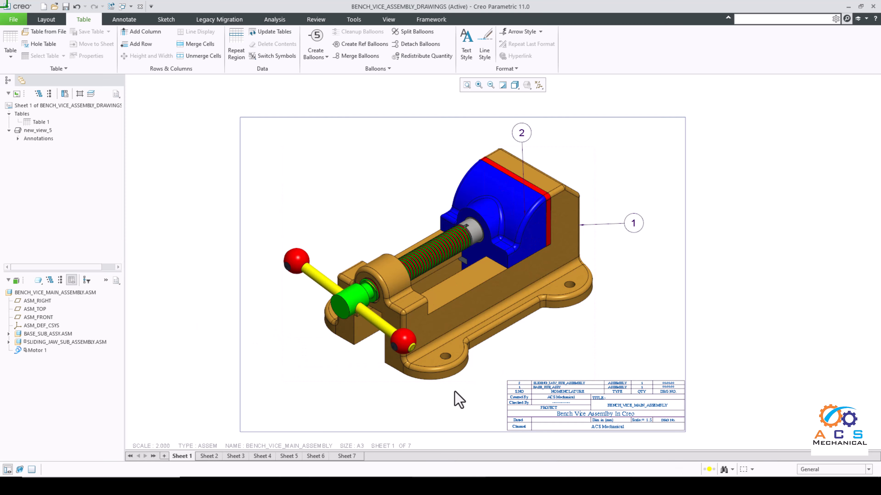
{"action": "left_click", "coordinate": [210, 456]}
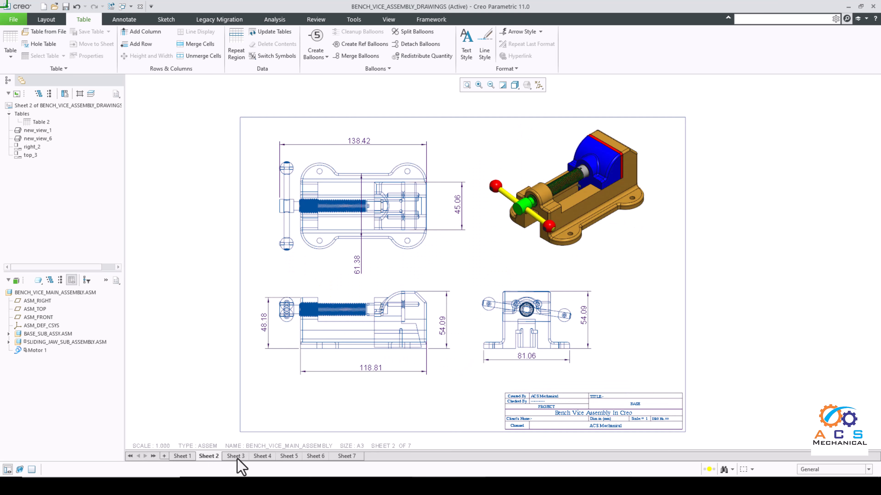
{"action": "mouse_move", "coordinate": [237, 457]}
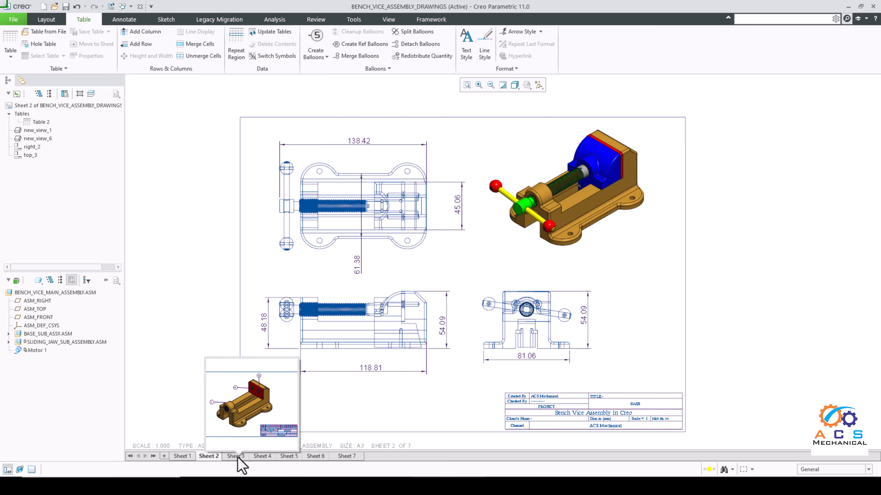
{"action": "left_click", "coordinate": [46, 333]}
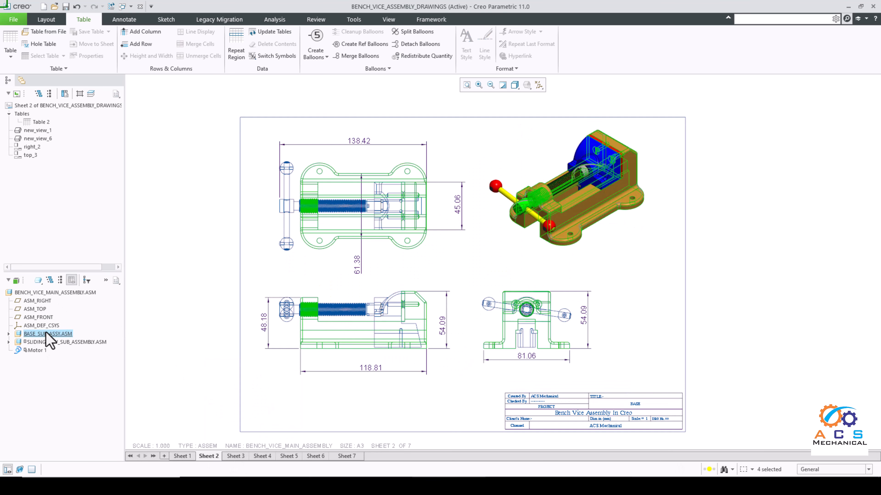
{"action": "left_click", "coordinate": [236, 456]}
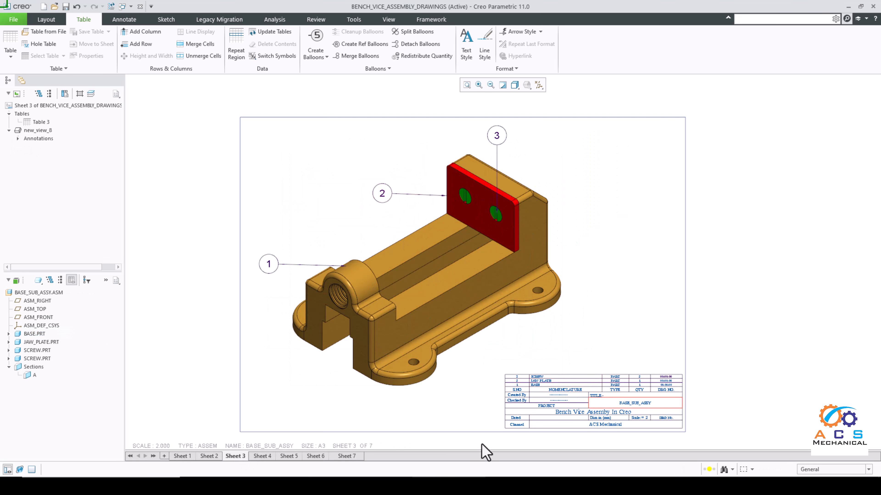
{"action": "left_click", "coordinate": [262, 456]}
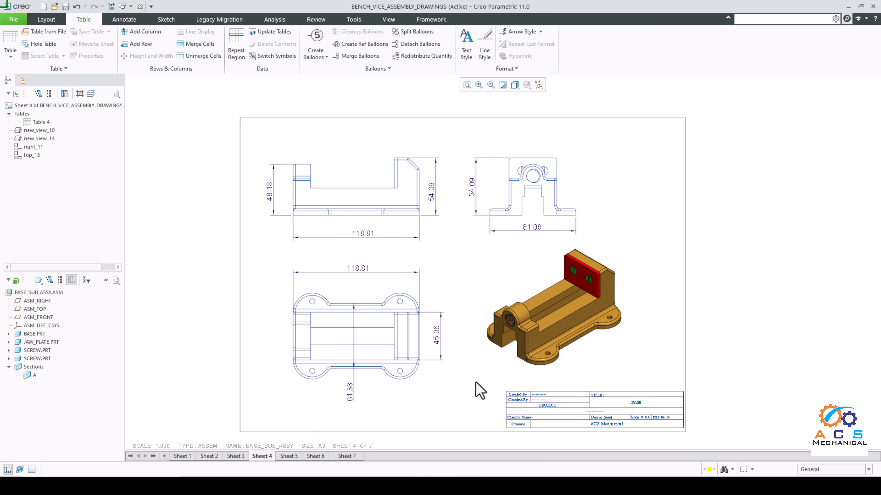
Step: Check the BASE entry in the sheet 3 parts list against the base's detail drawing on sheet 5
{"action": "left_click", "coordinate": [236, 456]}
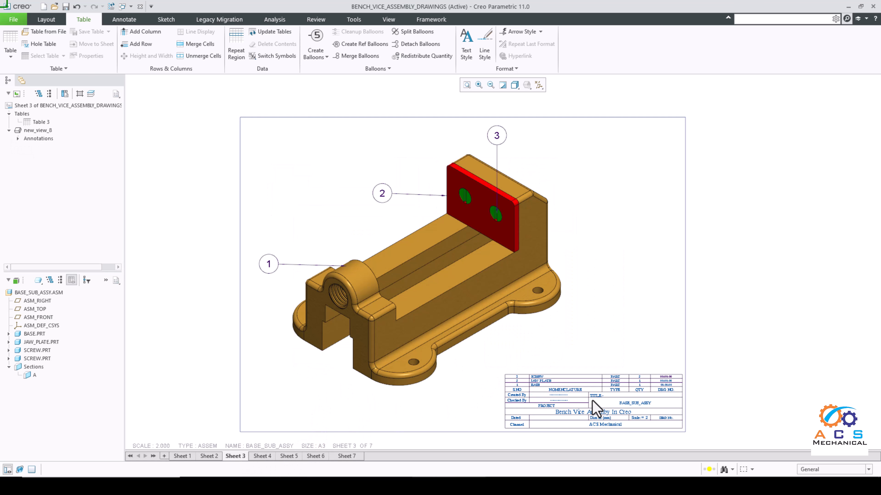
{"action": "scroll", "coordinate": [575, 409], "scroll_direction": "up", "scroll_amount": 5}
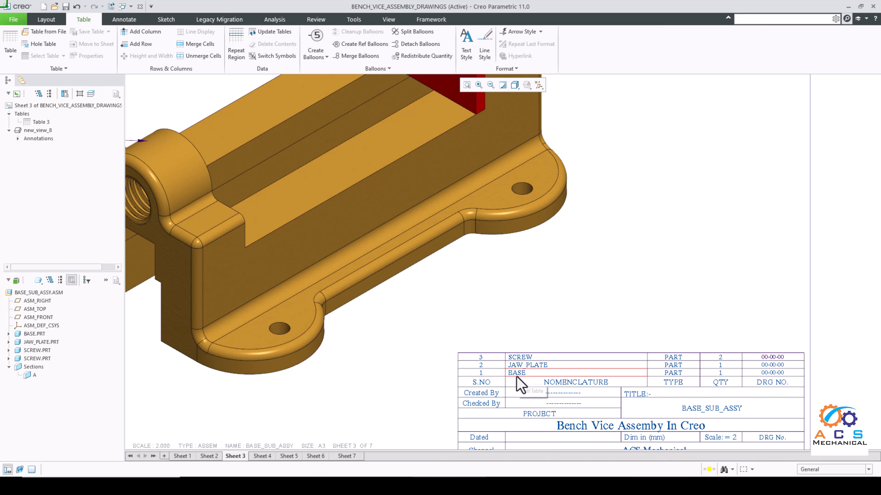
{"action": "left_click", "coordinate": [289, 456]}
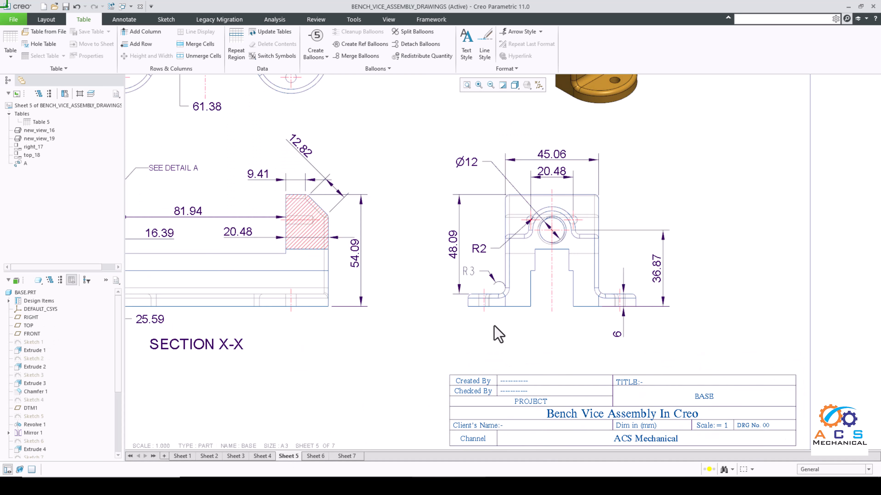
{"action": "scroll", "coordinate": [499, 335], "scroll_direction": "down", "scroll_amount": 6}
{"action": "scroll", "coordinate": [468, 236], "scroll_direction": "up", "scroll_amount": 2}
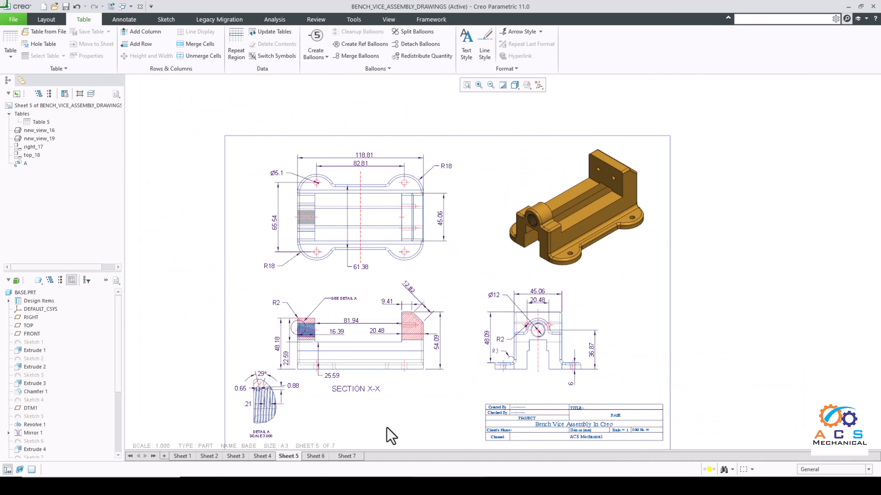
Step: Check the JAW_PLATE entry in the sheet 3 parts list against the jaw plate's detail drawing on sheet 6
{"action": "left_click", "coordinate": [262, 456]}
{"action": "scroll", "coordinate": [497, 388], "scroll_direction": "down", "scroll_amount": 2}
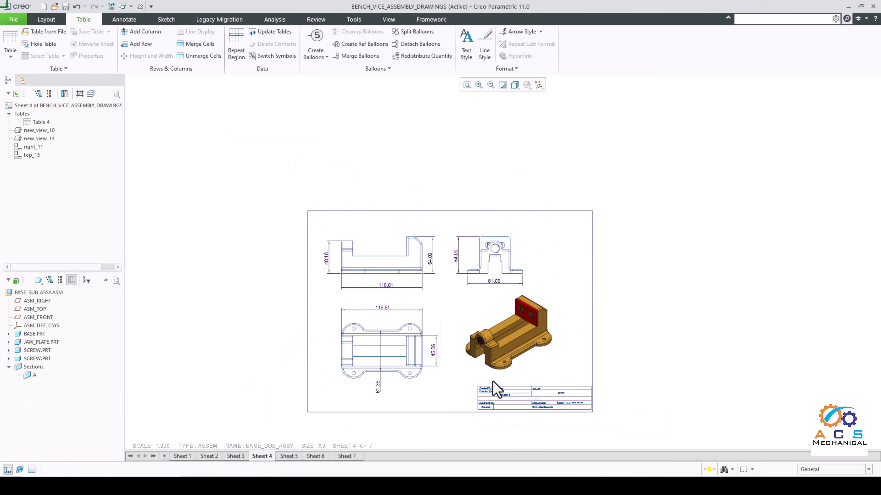
{"action": "scroll", "coordinate": [501, 406], "scroll_direction": "up", "scroll_amount": 4}
{"action": "left_click", "coordinate": [243, 457]}
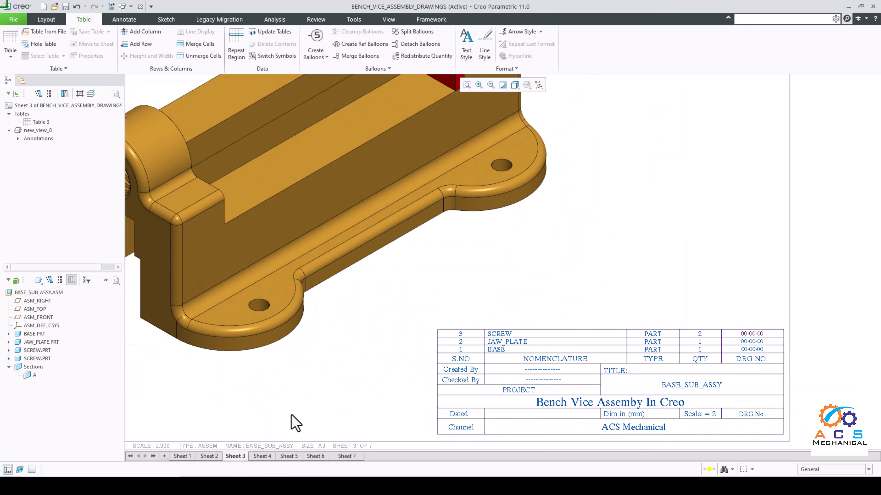
{"action": "scroll", "coordinate": [296, 423], "scroll_direction": "down", "scroll_amount": 3}
{"action": "scroll", "coordinate": [484, 317], "scroll_direction": "up", "scroll_amount": 6}
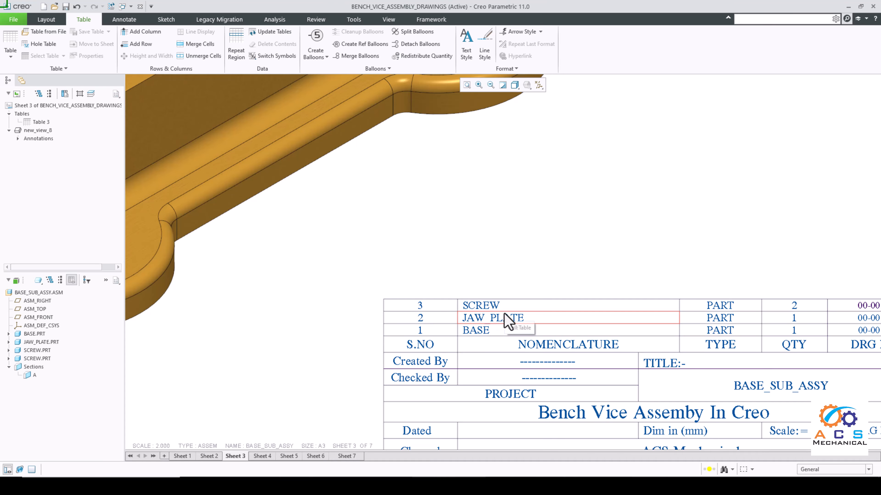
{"action": "left_click", "coordinate": [315, 457]}
{"action": "scroll", "coordinate": [458, 338], "scroll_direction": "down", "scroll_amount": 3}
{"action": "scroll", "coordinate": [404, 305], "scroll_direction": "up", "scroll_amount": 2}
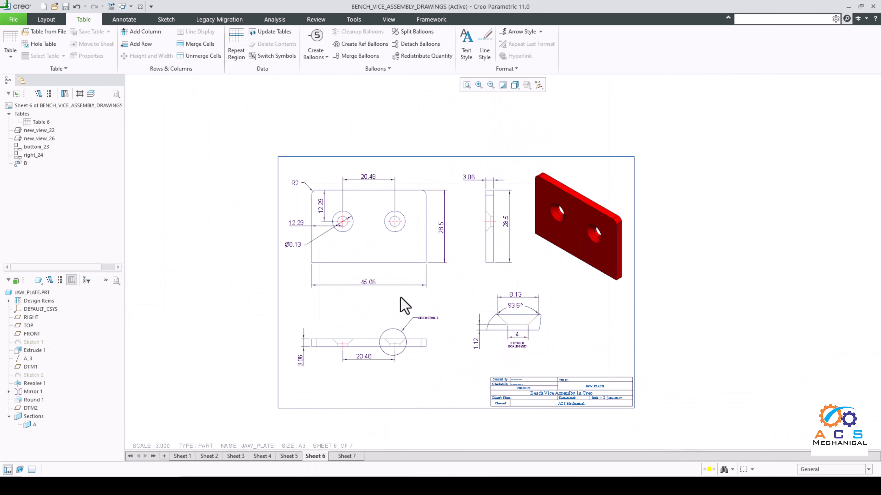
{"action": "left_click", "coordinate": [466, 85]}
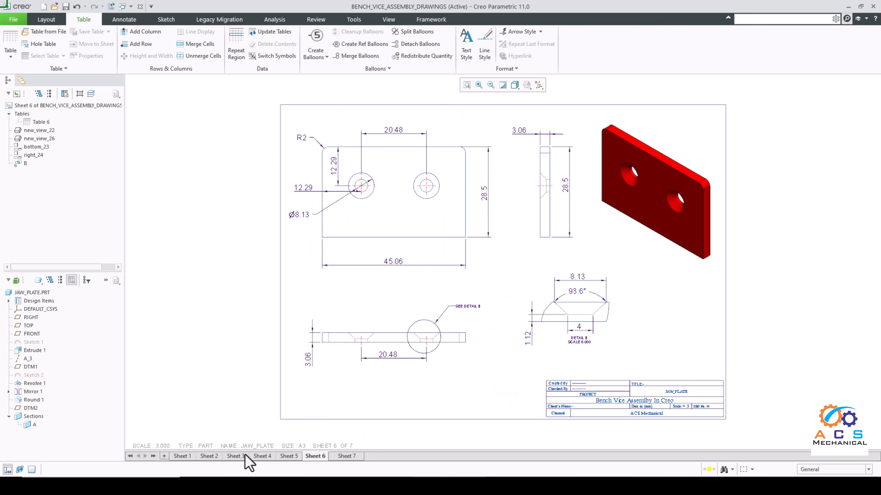
Step: Check the SCREW entry in the sheet 3 parts list against the screw's detail drawing on sheet 7
{"action": "left_click", "coordinate": [262, 457]}
{"action": "scroll", "coordinate": [426, 304], "scroll_direction": "down", "scroll_amount": 2}
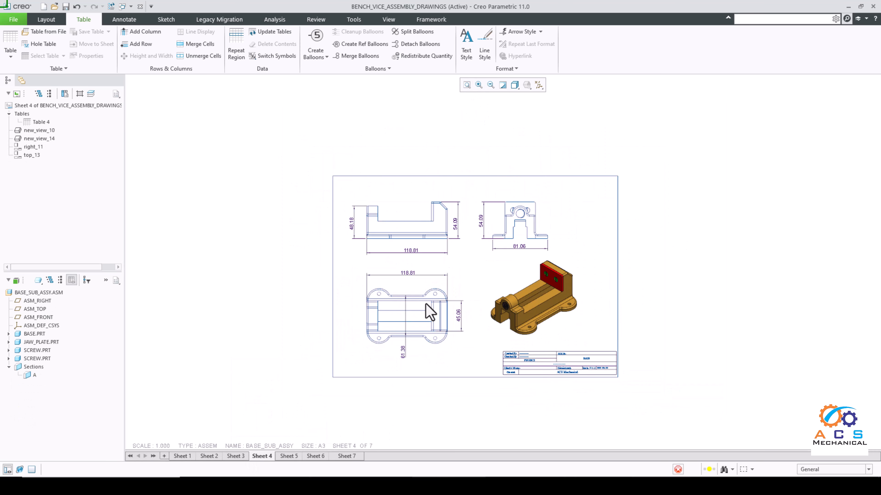
{"action": "scroll", "coordinate": [535, 368], "scroll_direction": "up", "scroll_amount": 3}
{"action": "left_click", "coordinate": [235, 457]}
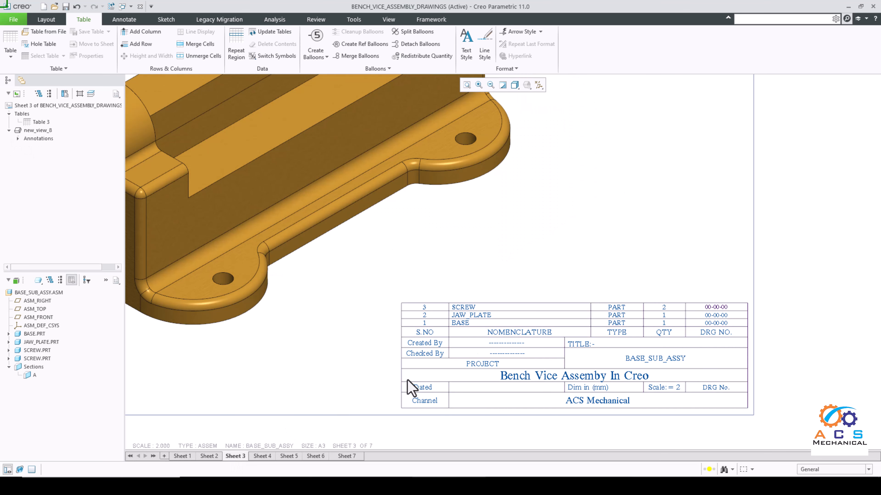
{"action": "scroll", "coordinate": [466, 308], "scroll_direction": "up", "scroll_amount": 3}
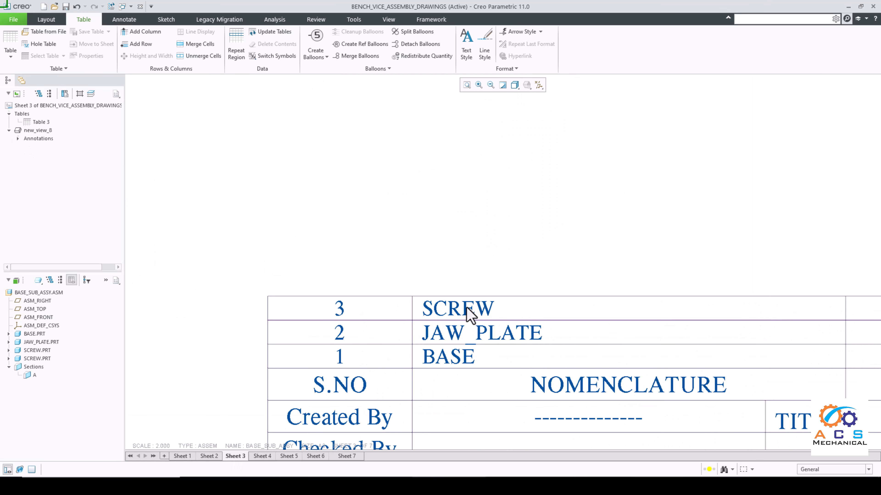
{"action": "scroll", "coordinate": [486, 334], "scroll_direction": "down", "scroll_amount": 5}
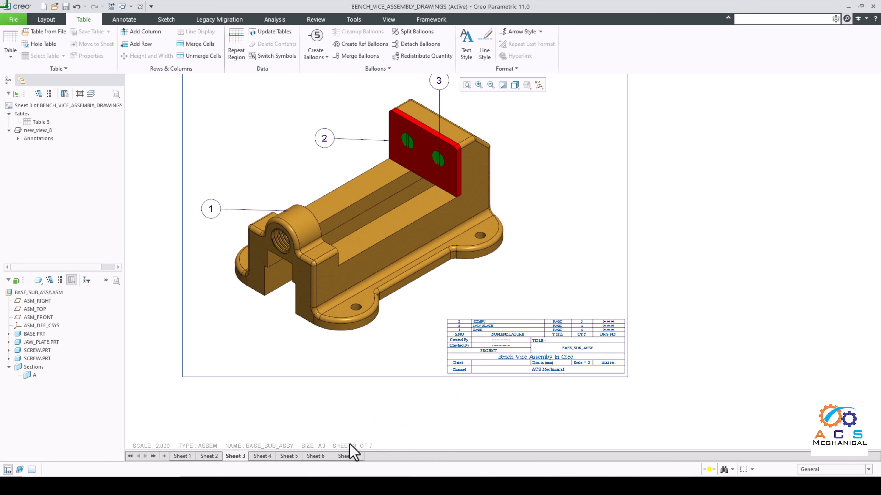
{"action": "left_click", "coordinate": [348, 457]}
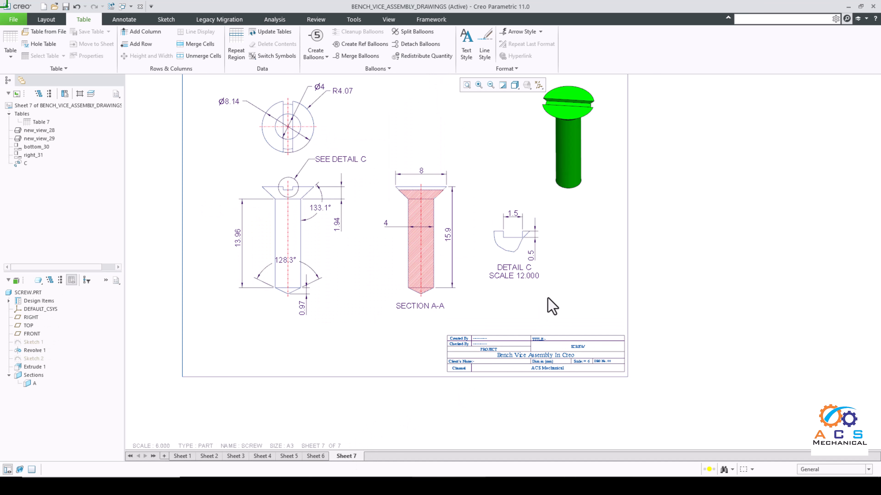
{"action": "scroll", "coordinate": [552, 306], "scroll_direction": "down", "scroll_amount": 3}
{"action": "scroll", "coordinate": [520, 296], "scroll_direction": "up", "scroll_amount": 2}
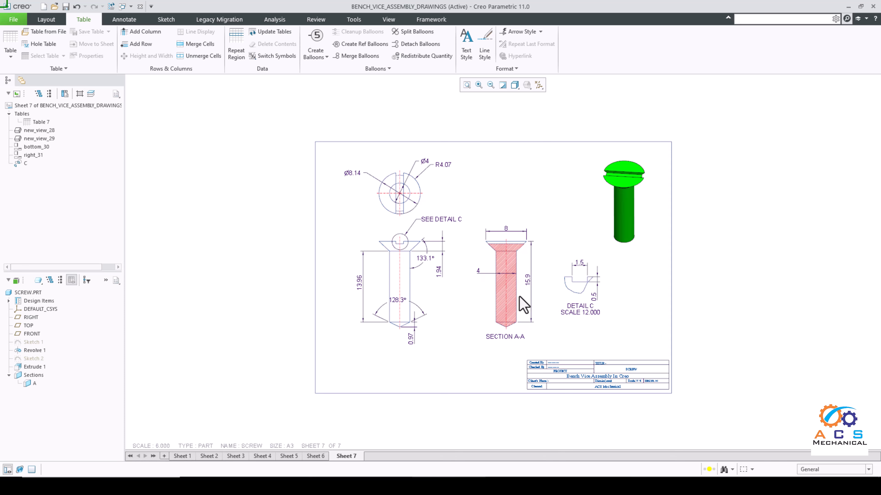
{"action": "scroll", "coordinate": [567, 249], "scroll_direction": "up", "scroll_amount": 2}
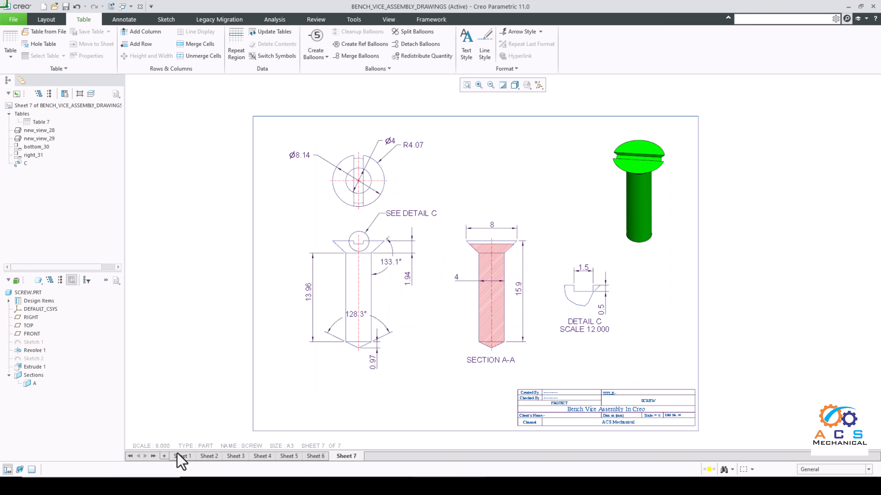
Step: View the main assembly drawing on sheet 1 once more and return to the screw drawing on sheet 7
{"action": "mouse_move", "coordinate": [181, 457]}
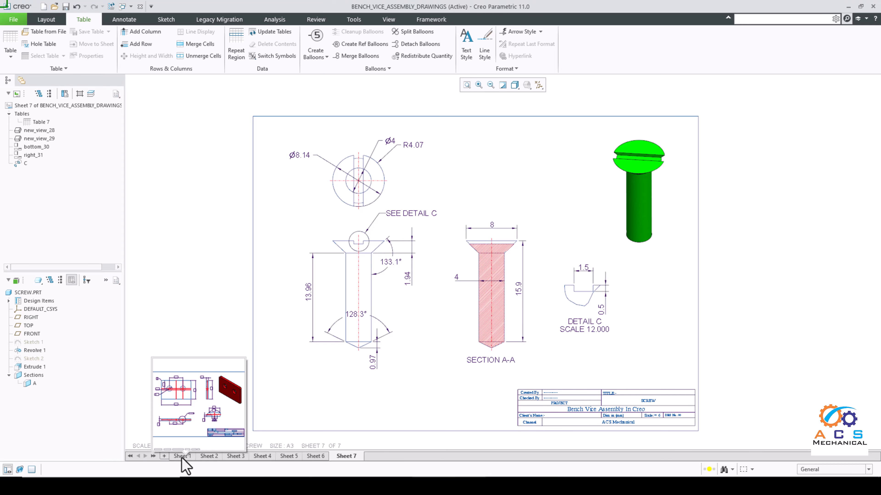
{"action": "left_click", "coordinate": [182, 457]}
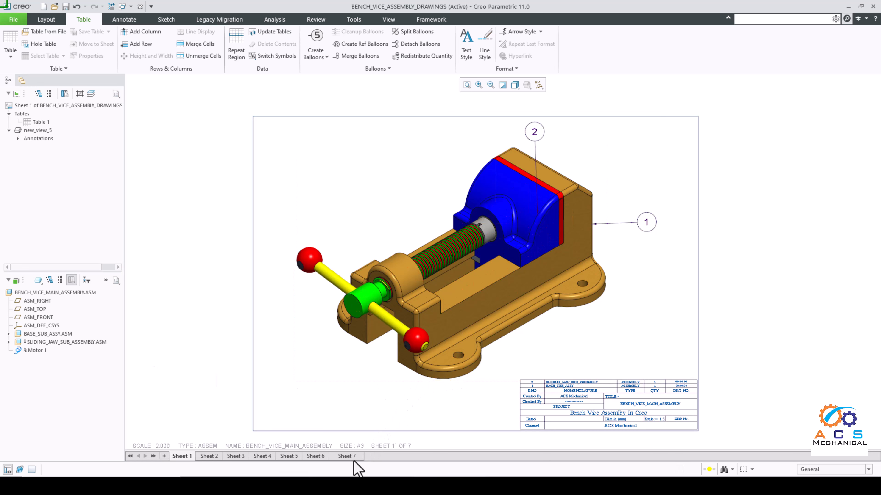
{"action": "left_click", "coordinate": [347, 456]}
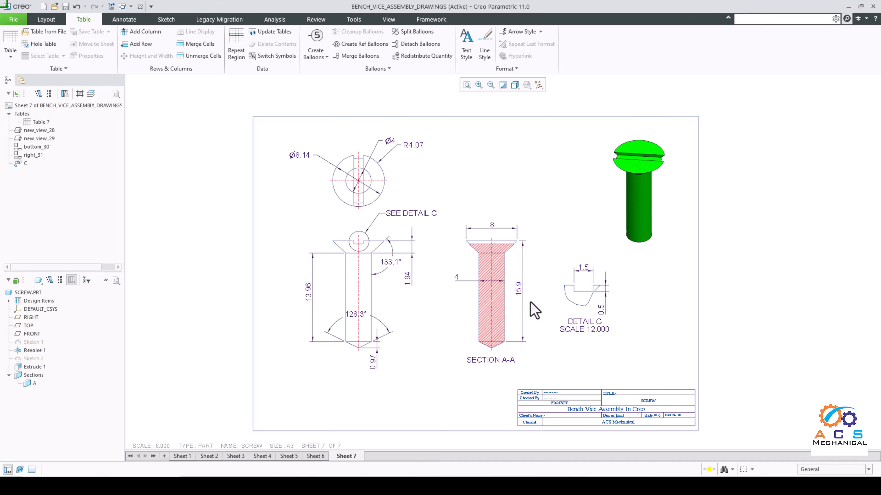
Step: Compare the screw's detail drawing on sheet 7 with the main assembly drawing on sheet 1, ending on sheet 7
{"action": "scroll", "coordinate": [579, 407], "scroll_direction": "down", "scroll_amount": 2}
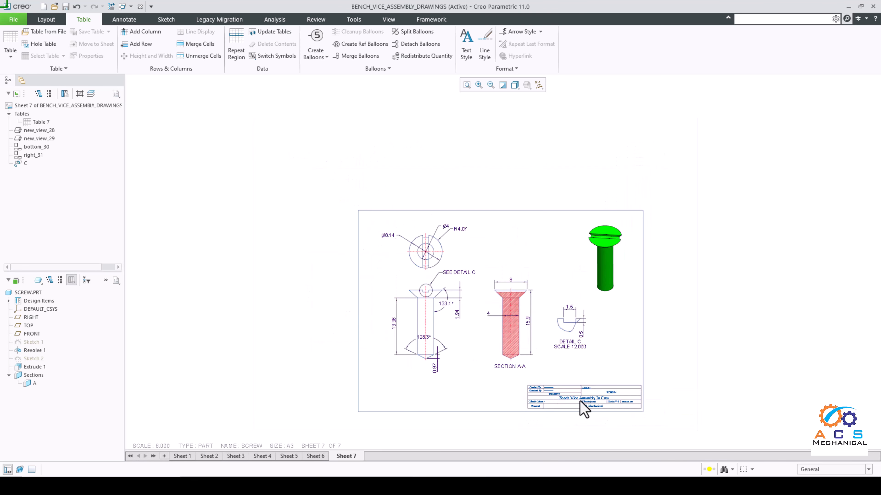
{"action": "scroll", "coordinate": [583, 405], "scroll_direction": "up", "scroll_amount": 2}
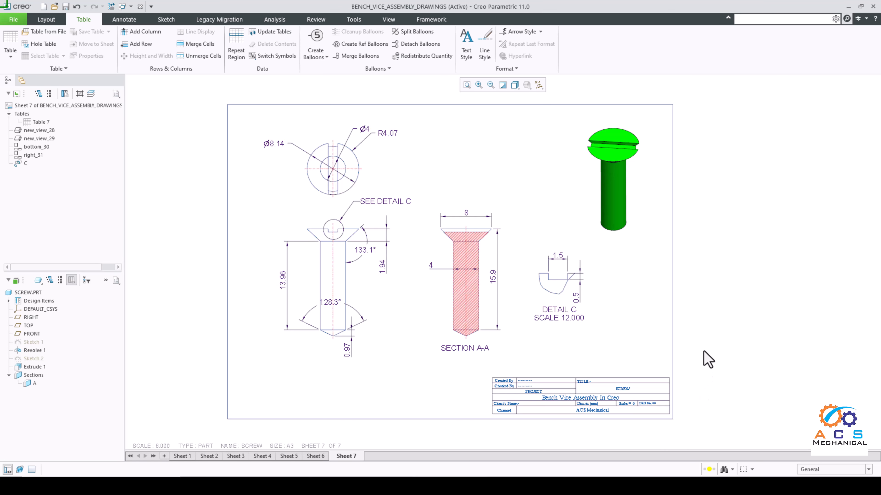
{"action": "left_click", "coordinate": [182, 457]}
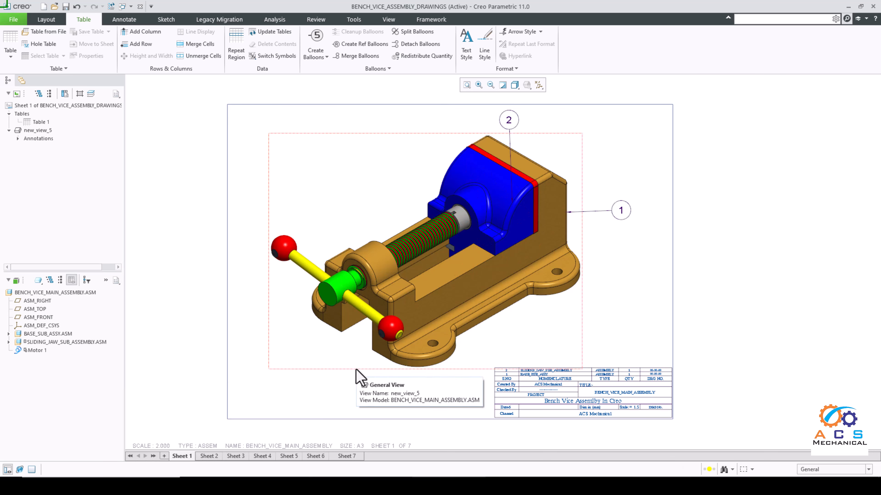
{"action": "left_click", "coordinate": [355, 455]}
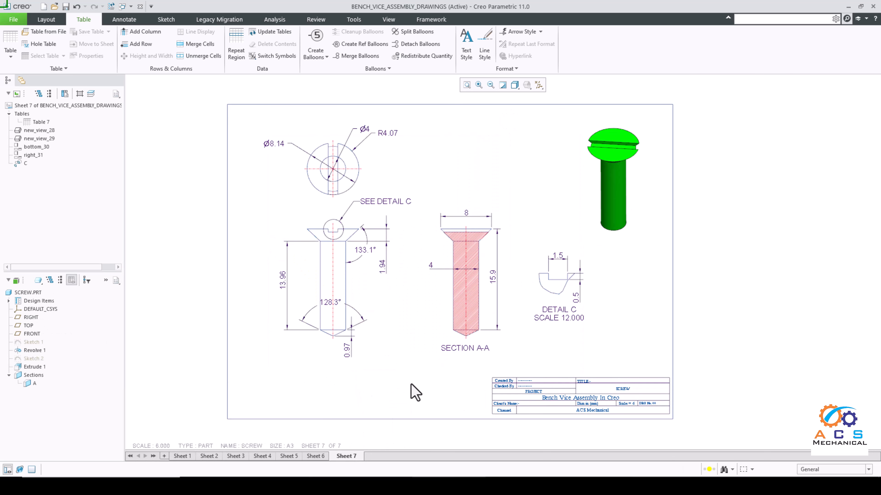